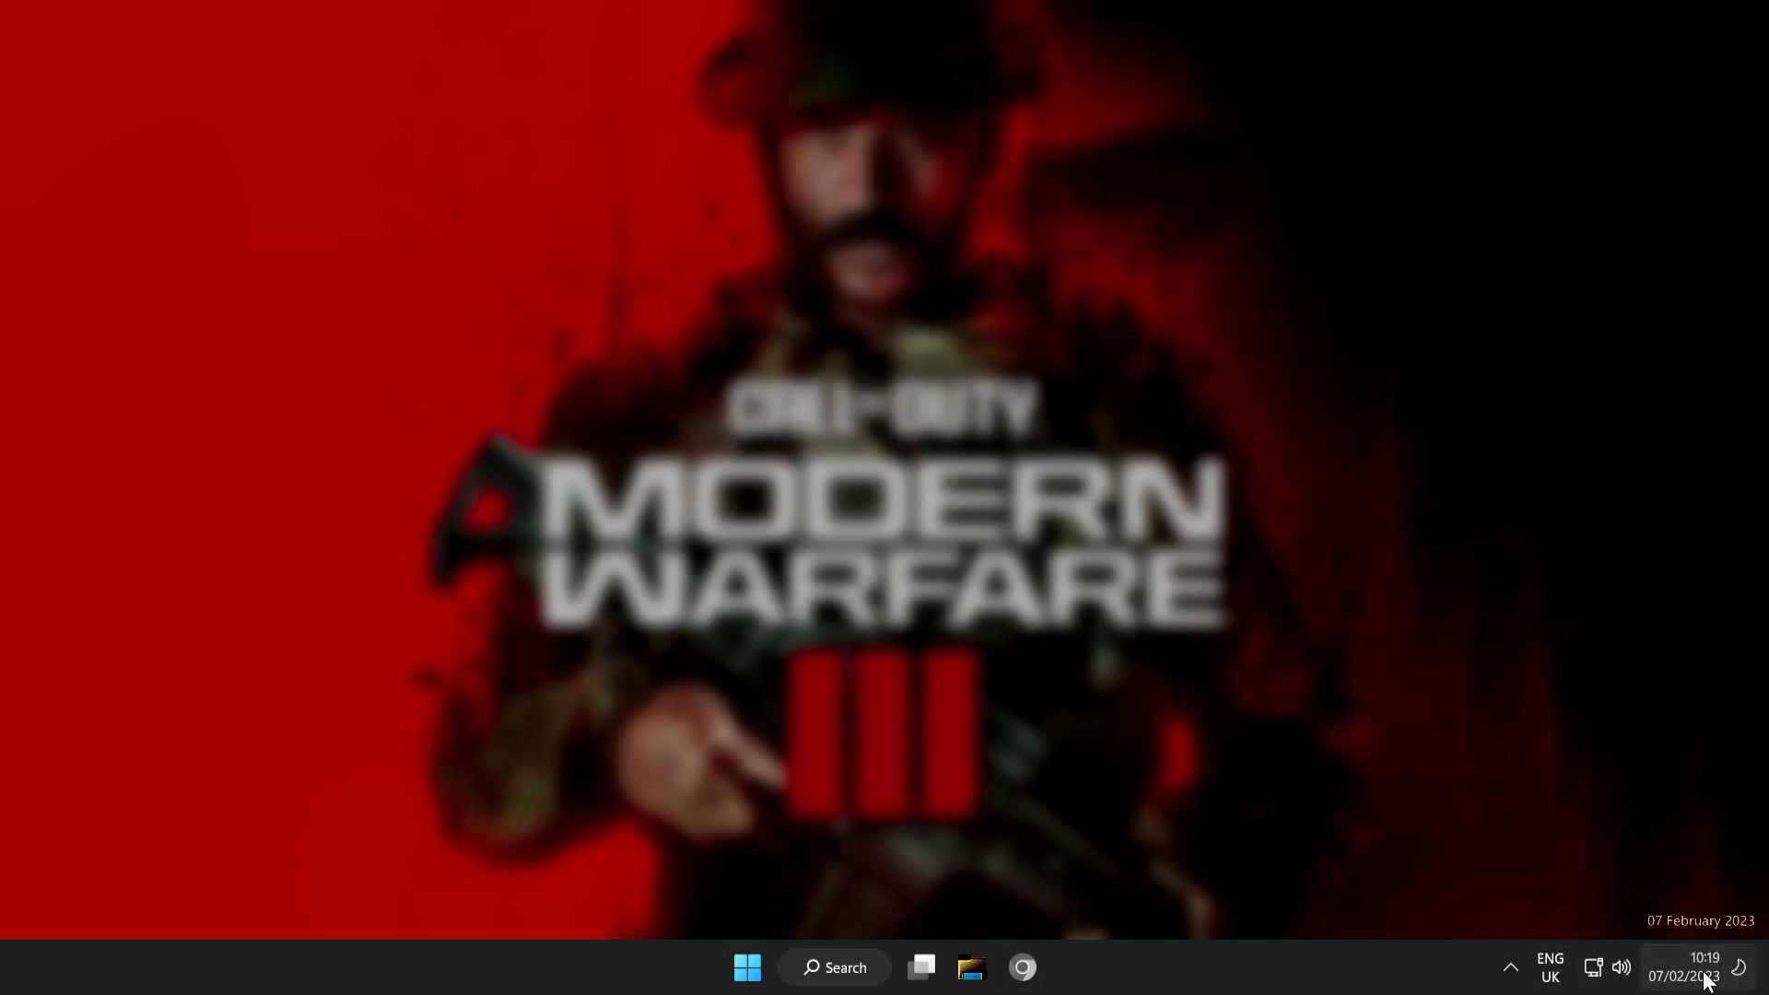
Step: Open the taskbar clock's shortcut menu to reach date and time options
right_click(1705, 978)
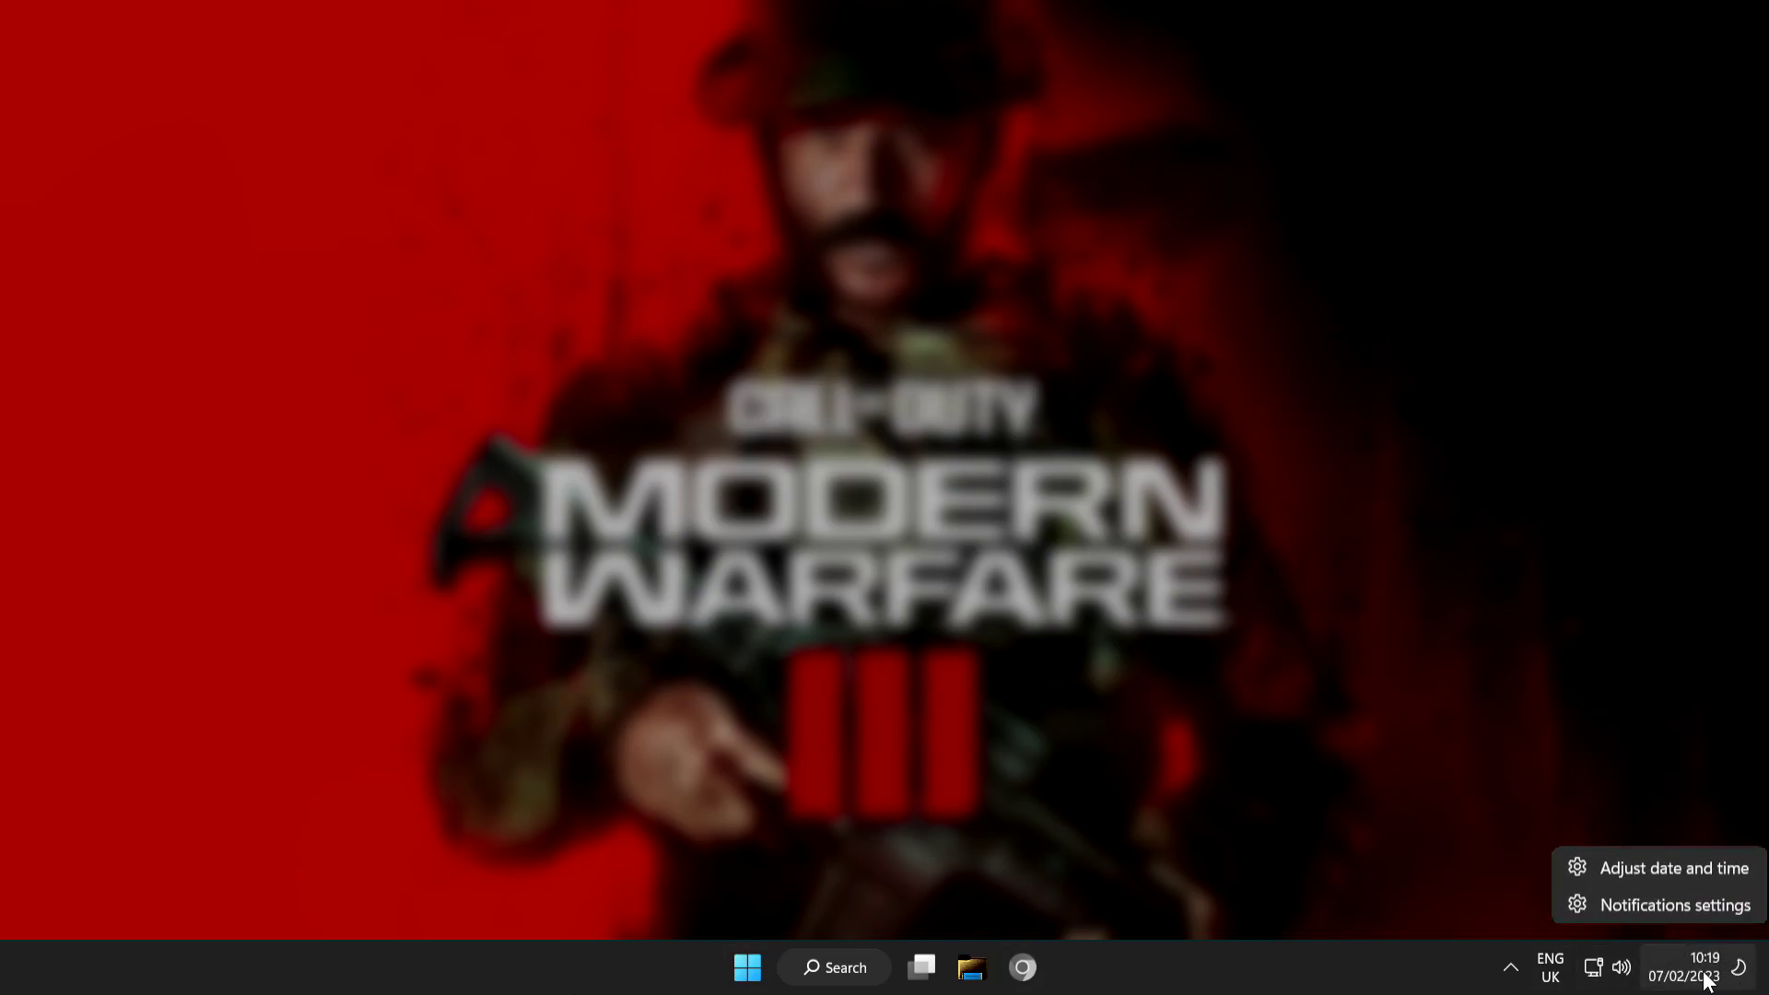
Step: Turn on 'Set the time automatically' and sync the clock with time.windows.com
left_click(1674, 869)
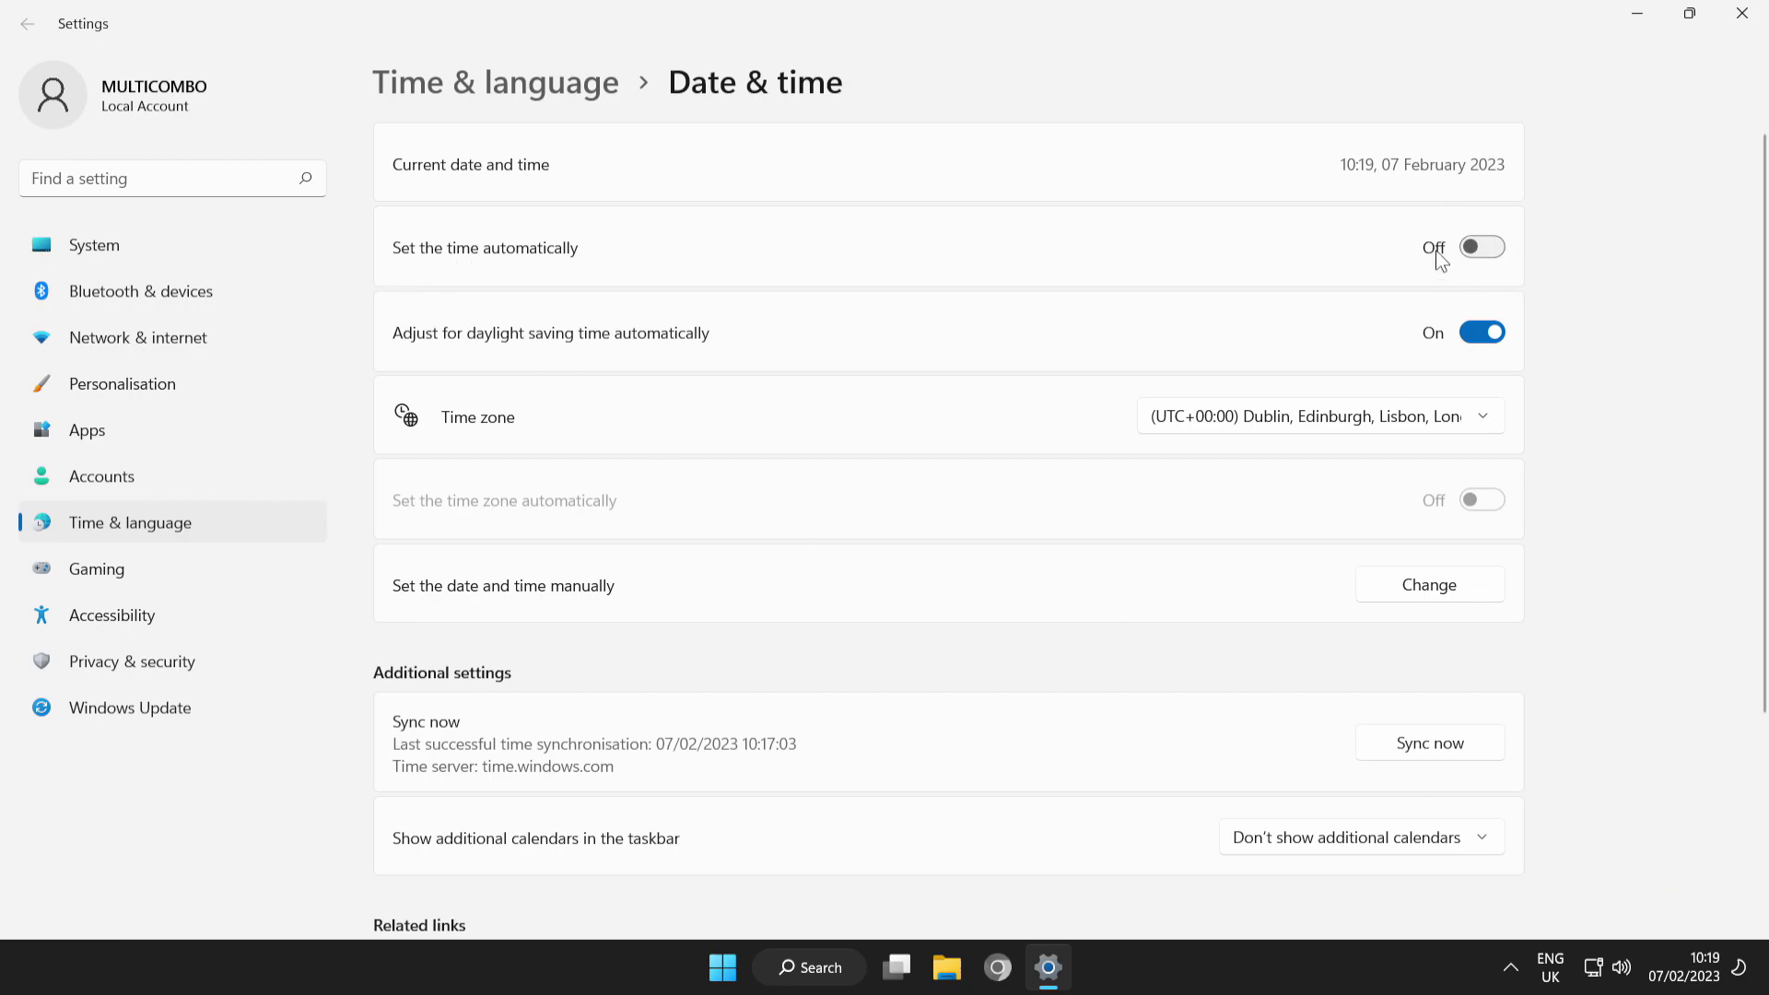
left_click(1496, 254)
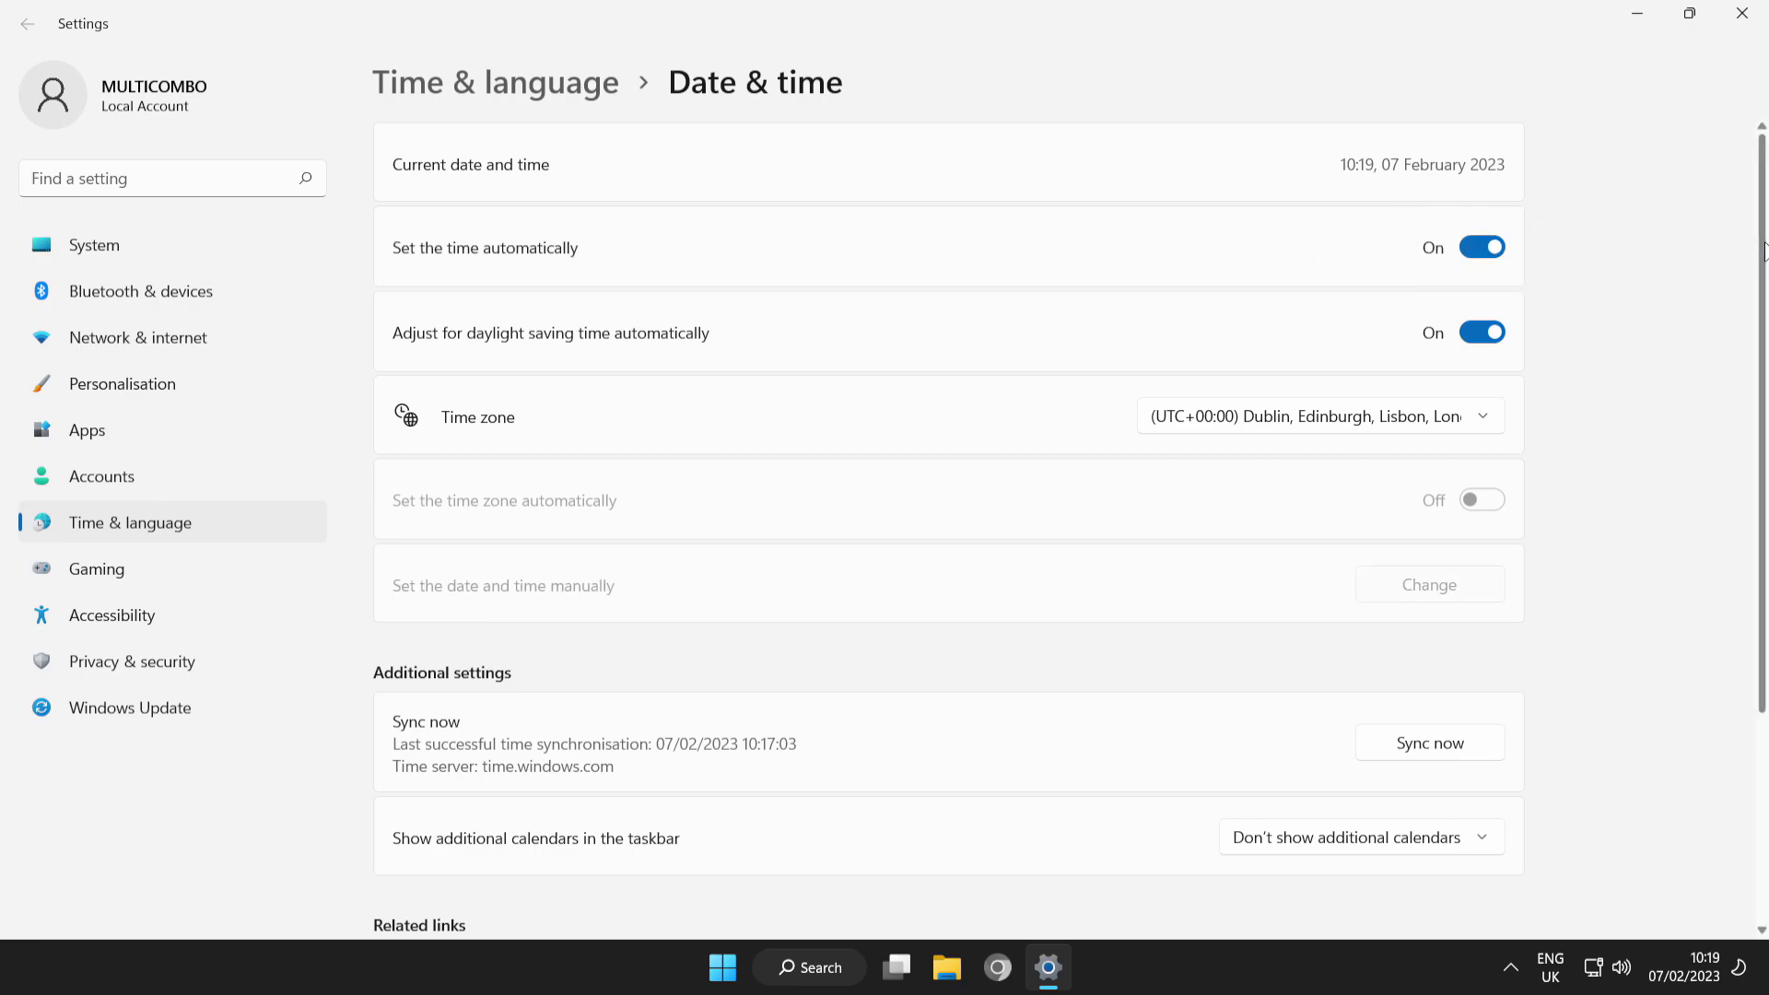
scroll(1764, 325, "down", 2)
scroll(1764, 324, "down", 3)
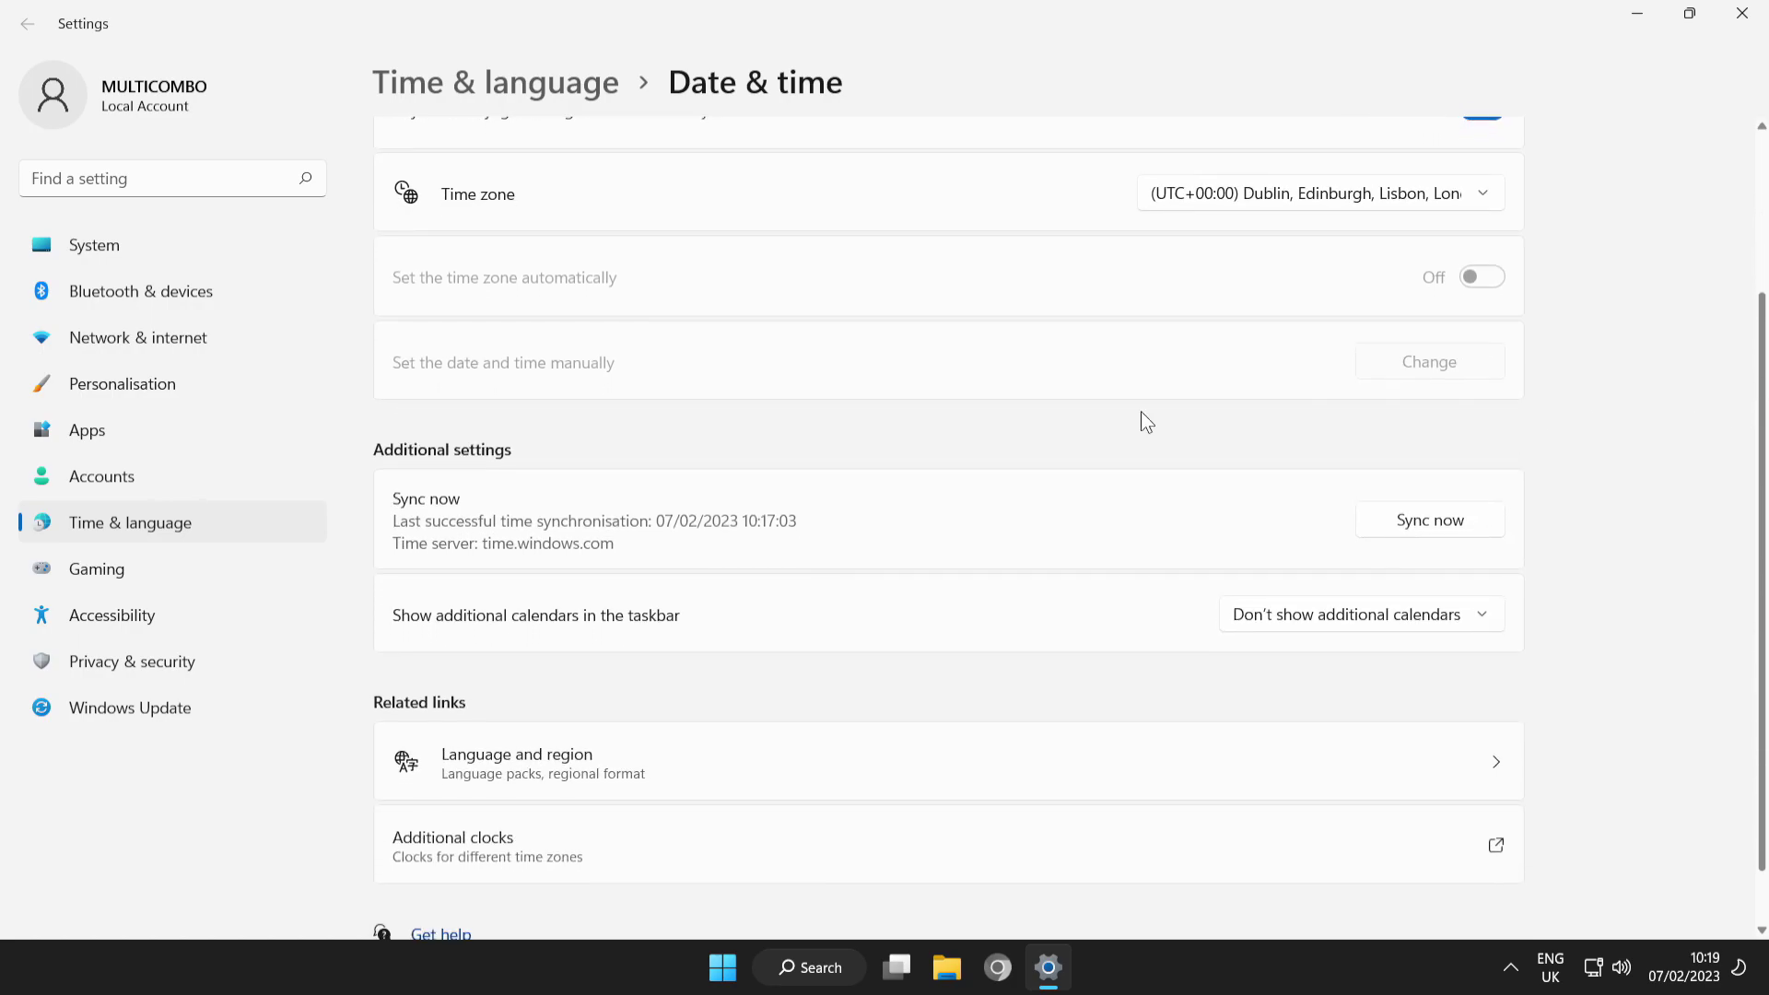
left_click(1433, 530)
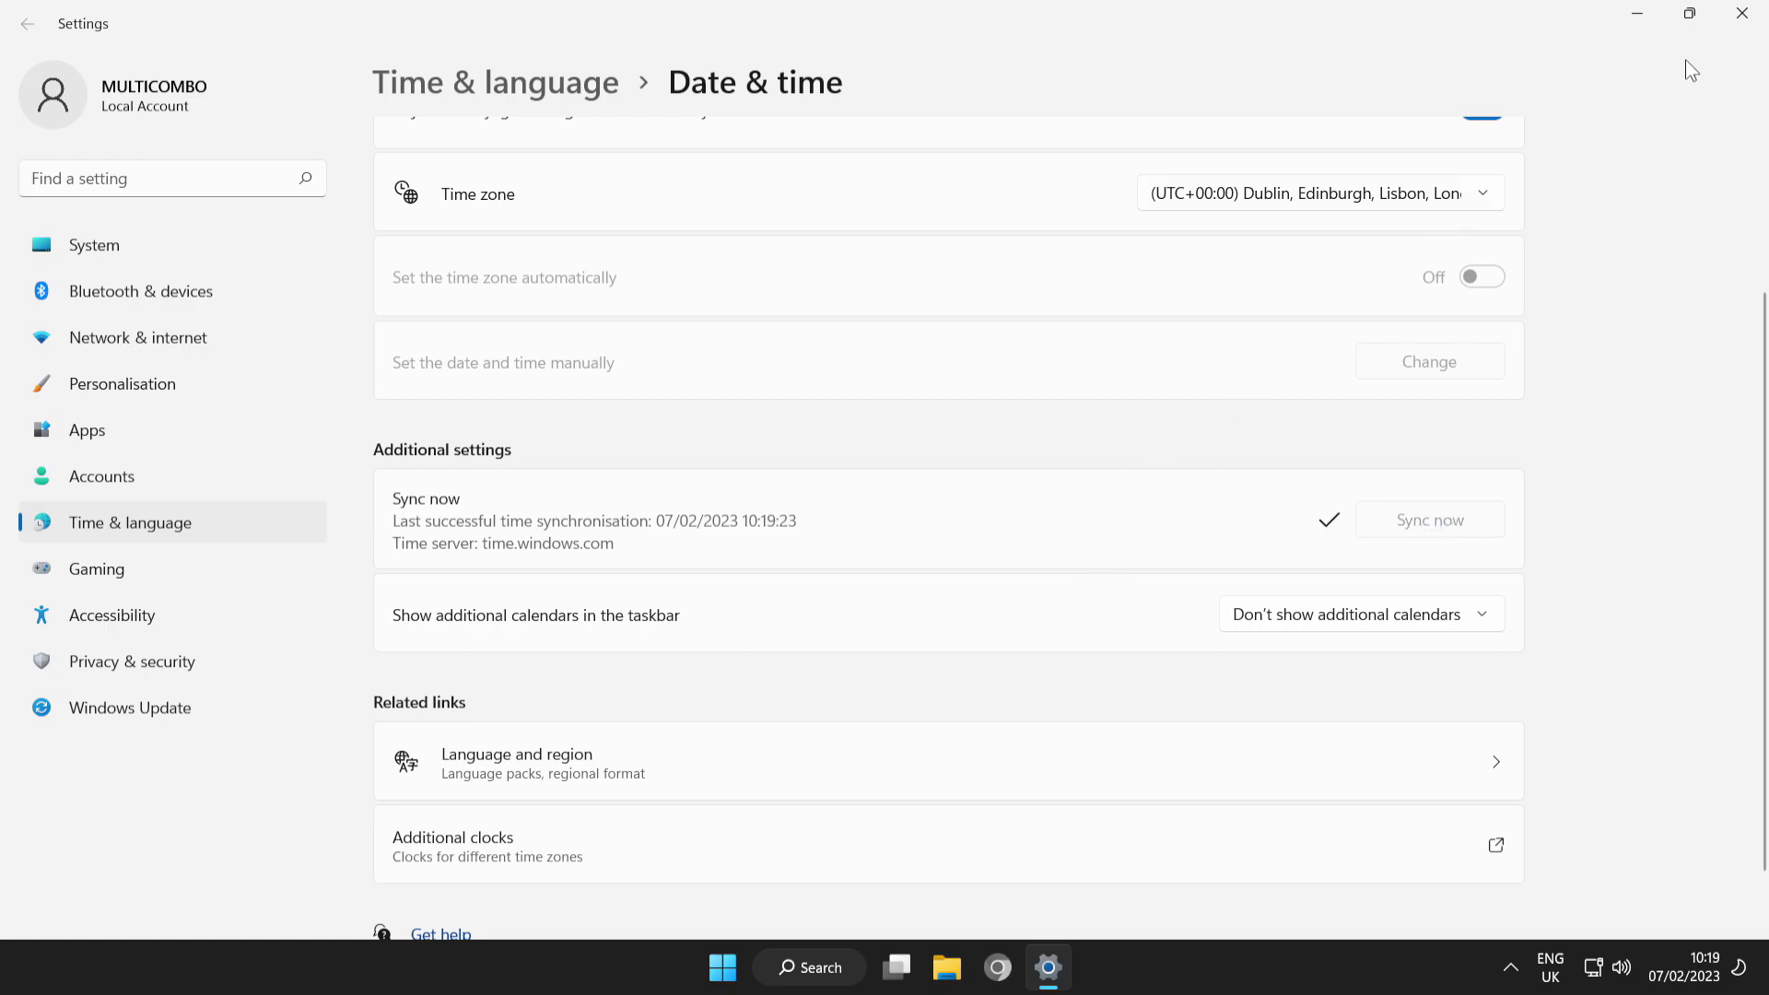
Step: Close Settings and search Windows for 'troubleshoot'
left_click(1742, 14)
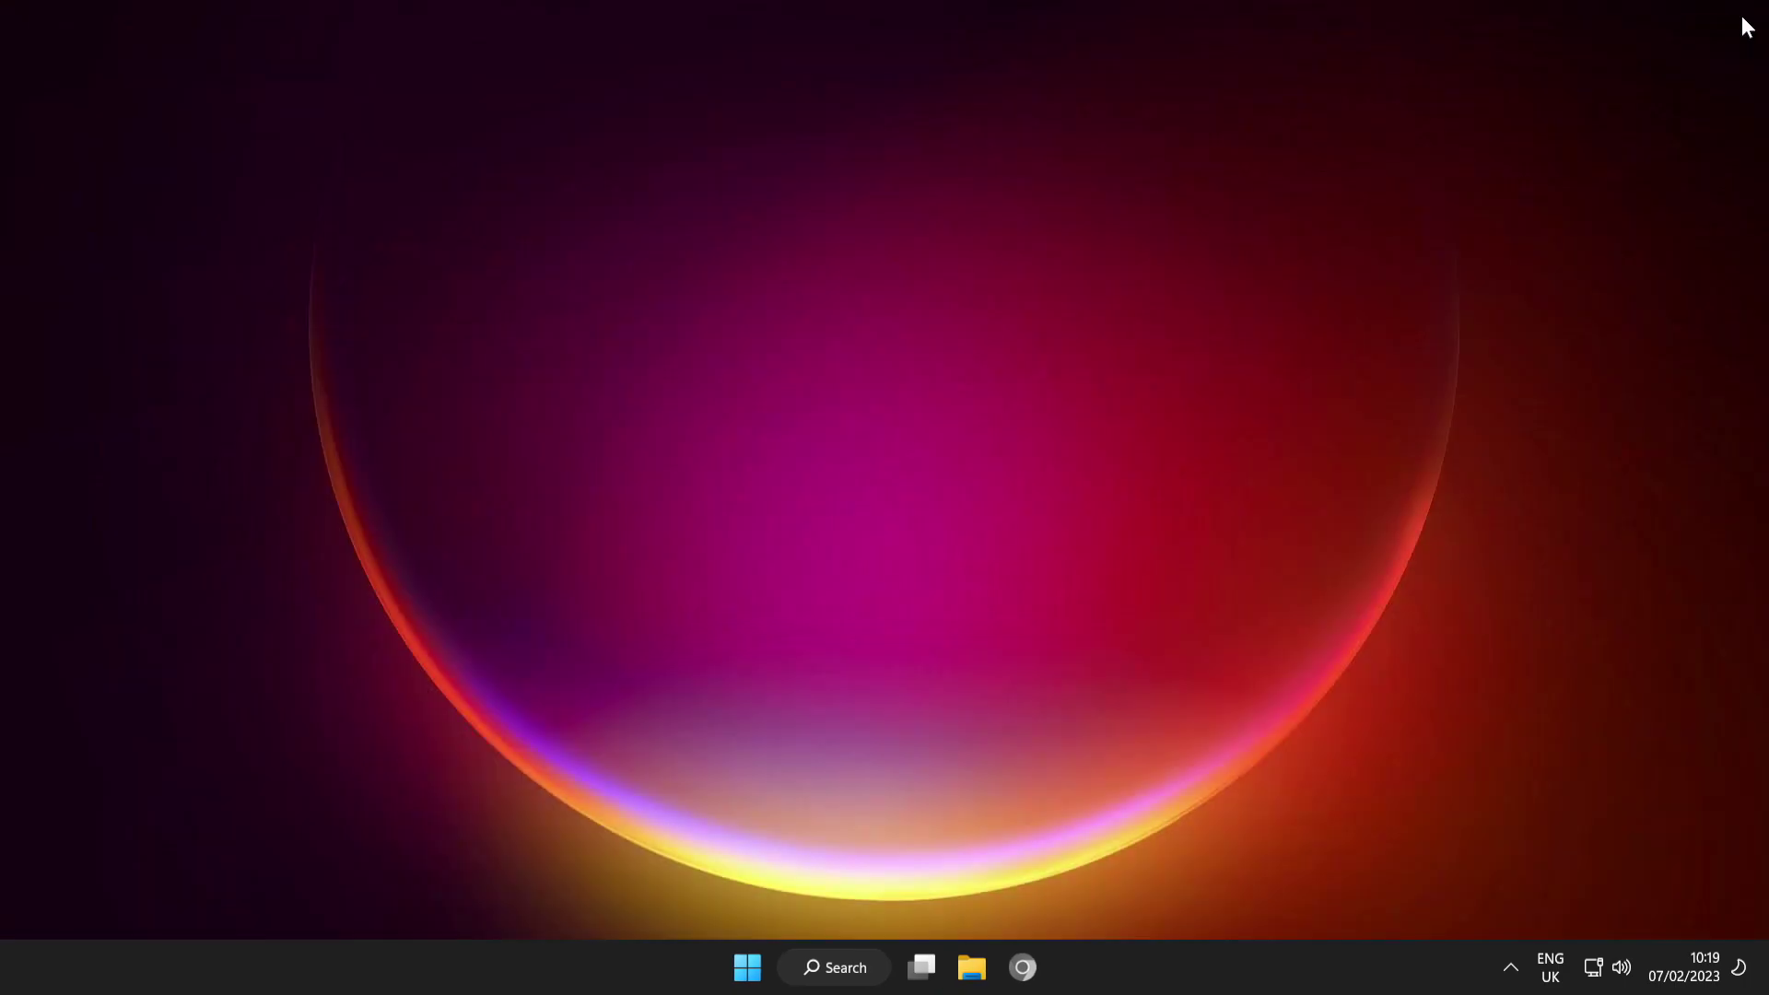
left_click(747, 967)
left_click(1172, 886)
left_click(853, 975)
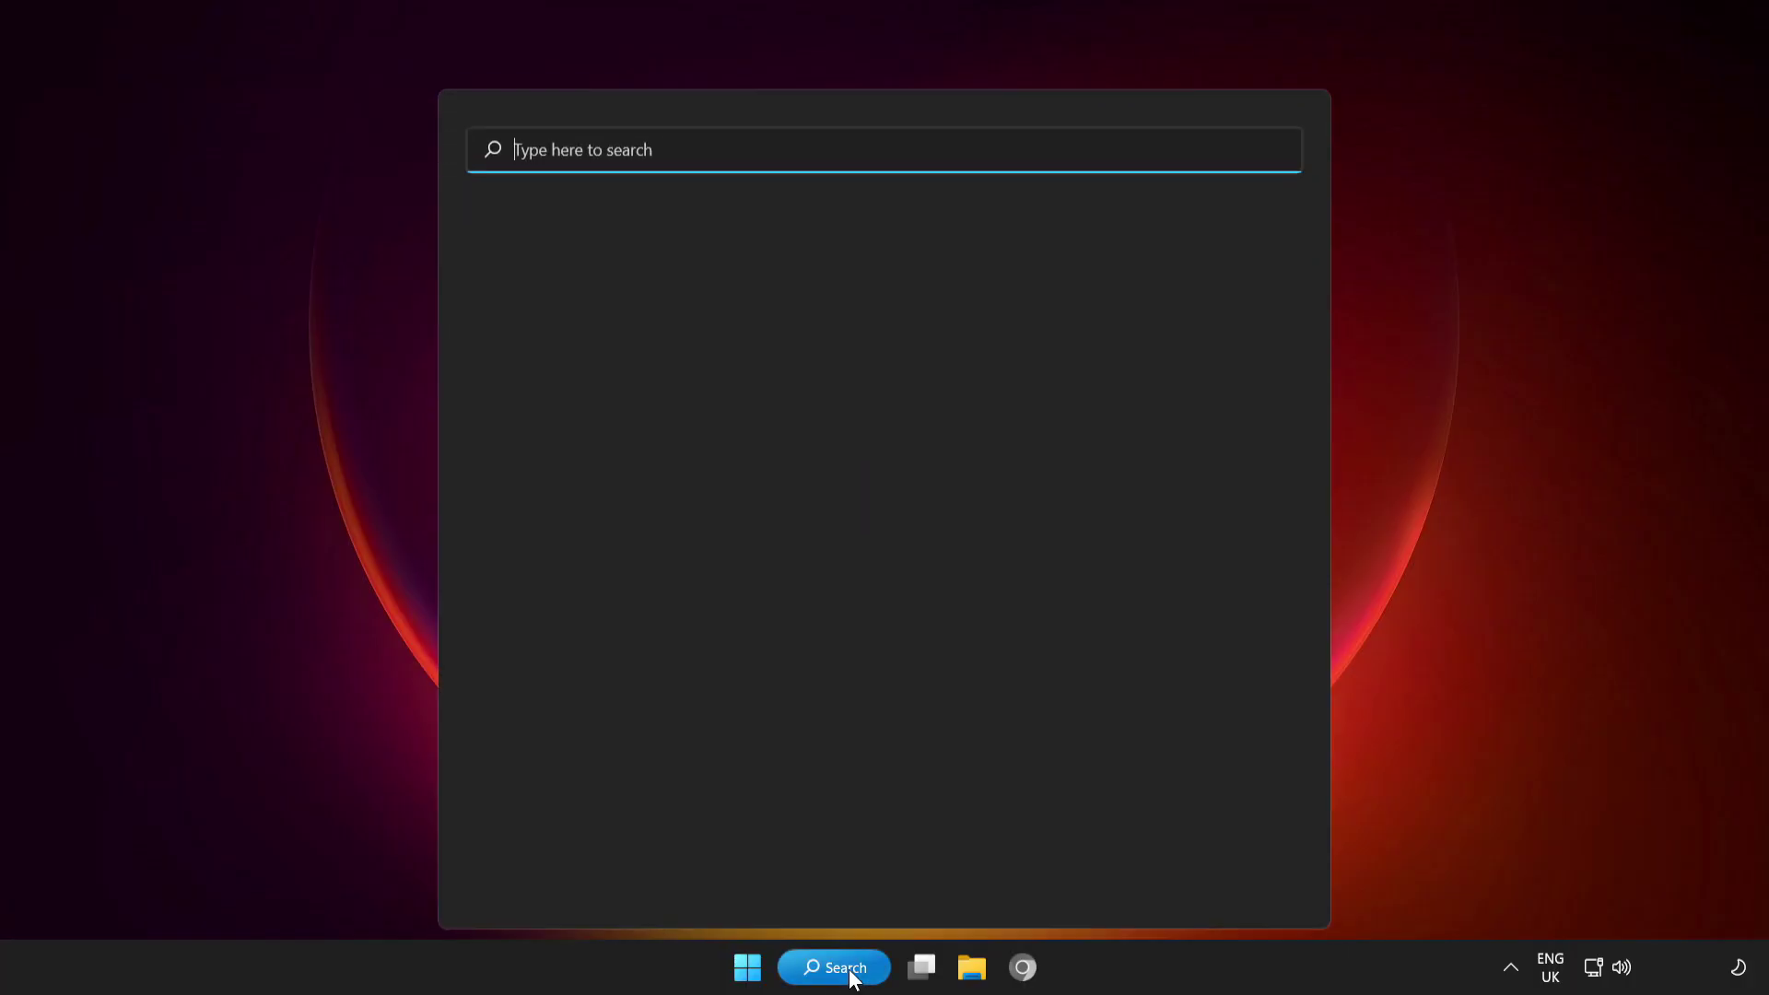
type("t")
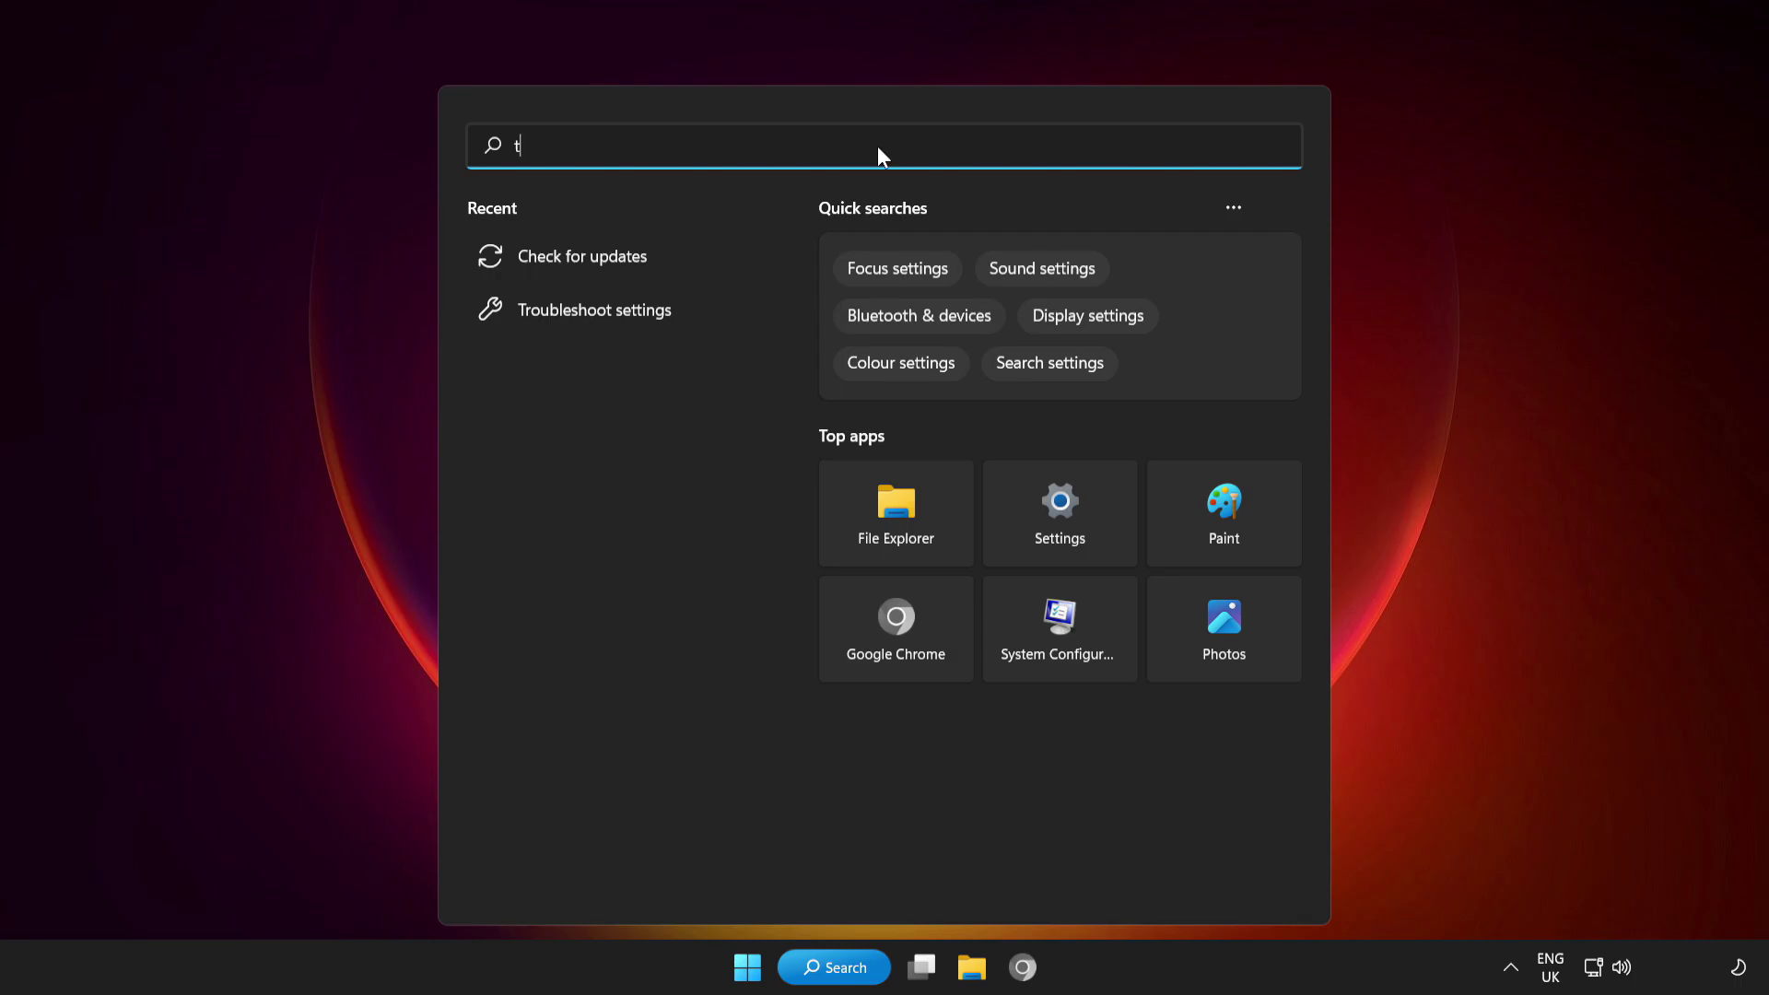
type("rou")
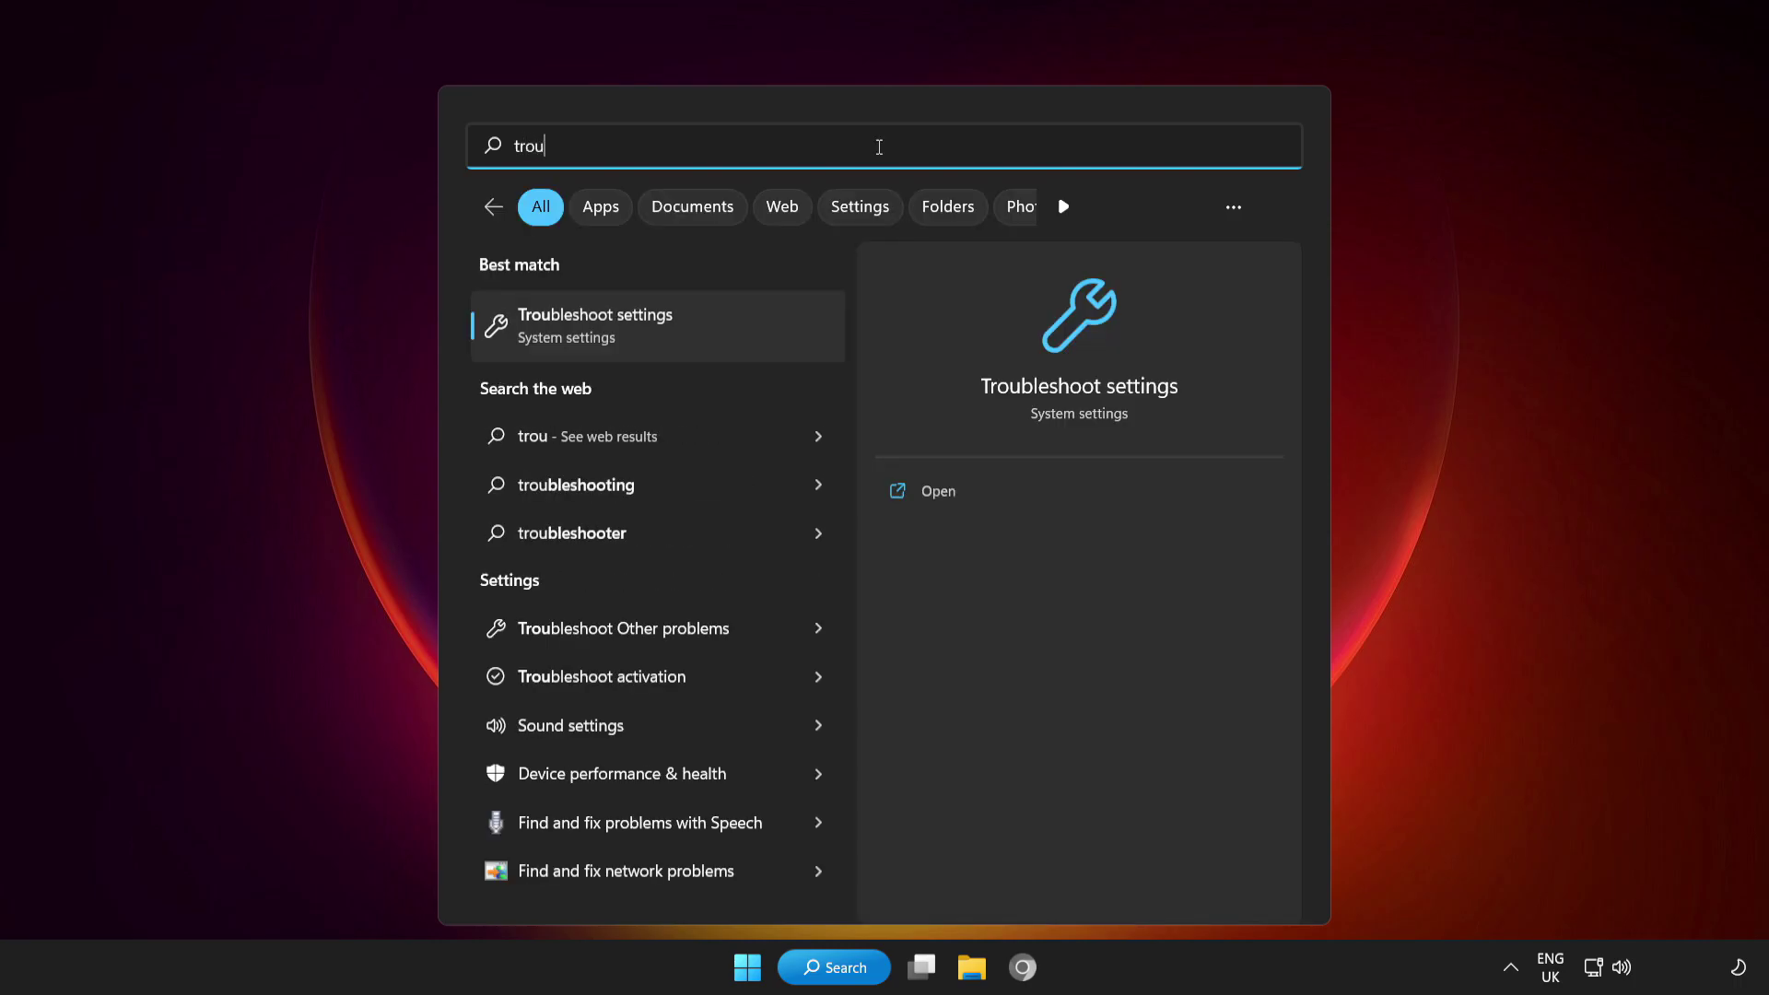
type("bleshoot")
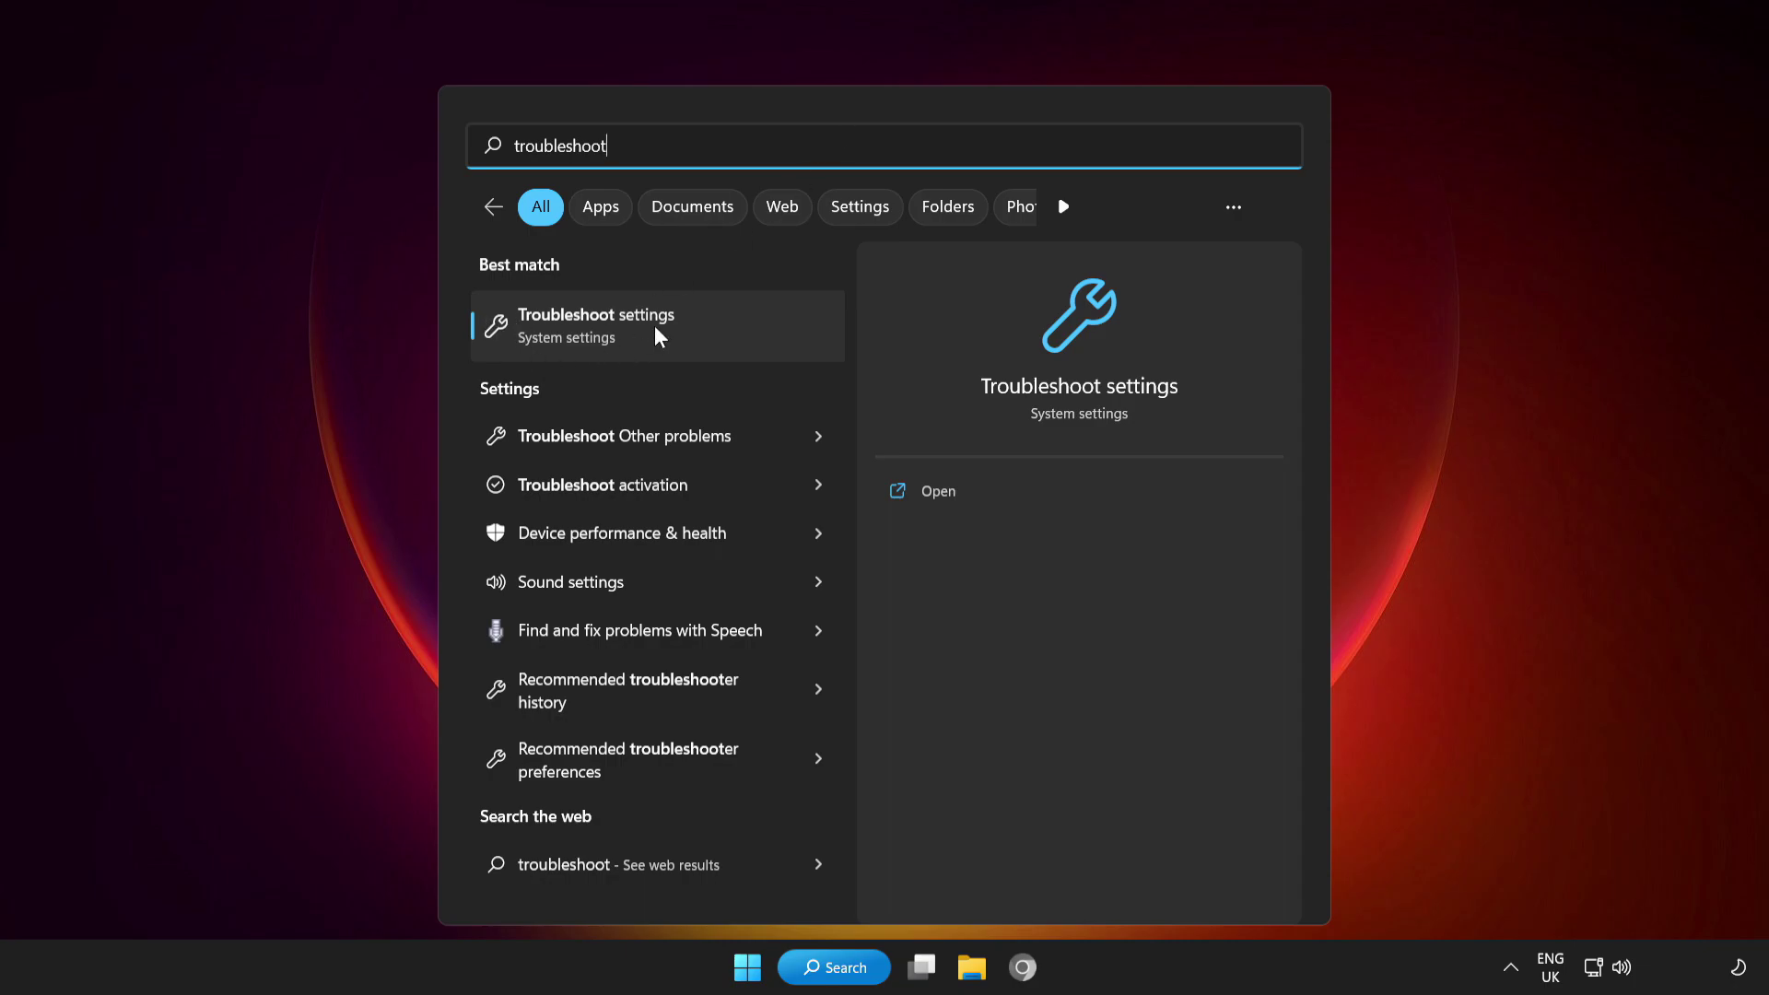
Step: Open Troubleshoot settings' Other troubleshooters list and scroll to Network Adapter
left_click(696, 334)
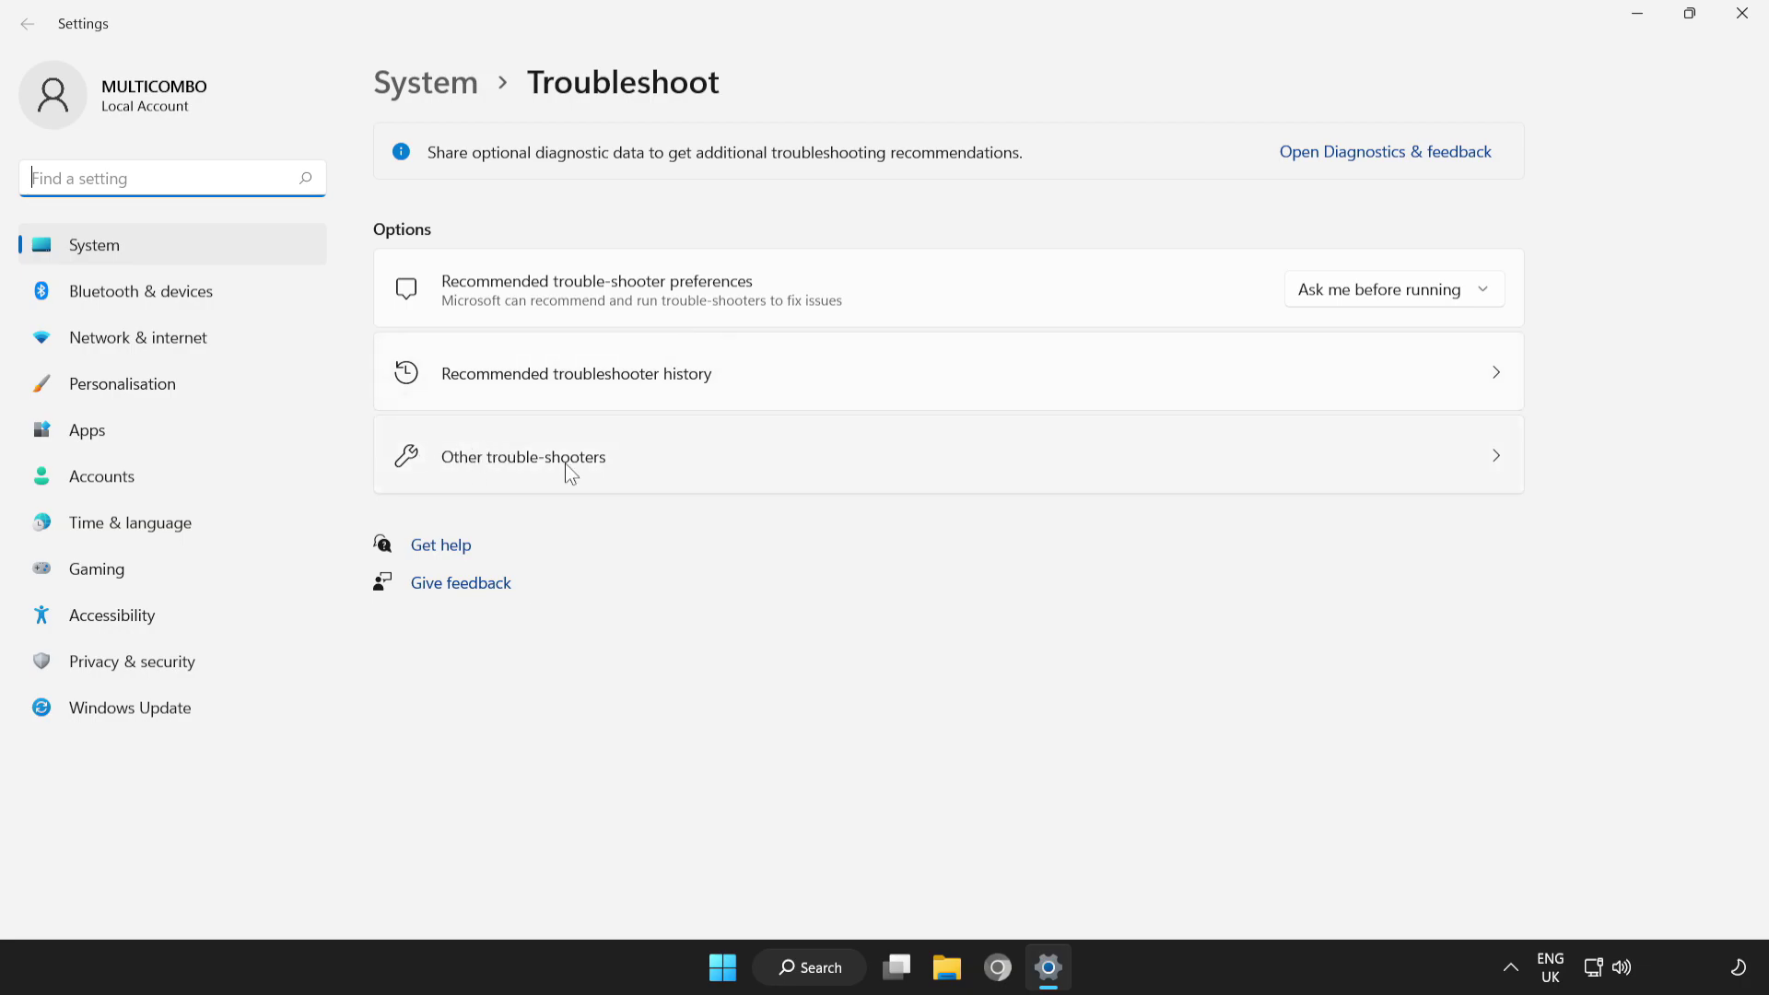
left_click(896, 463)
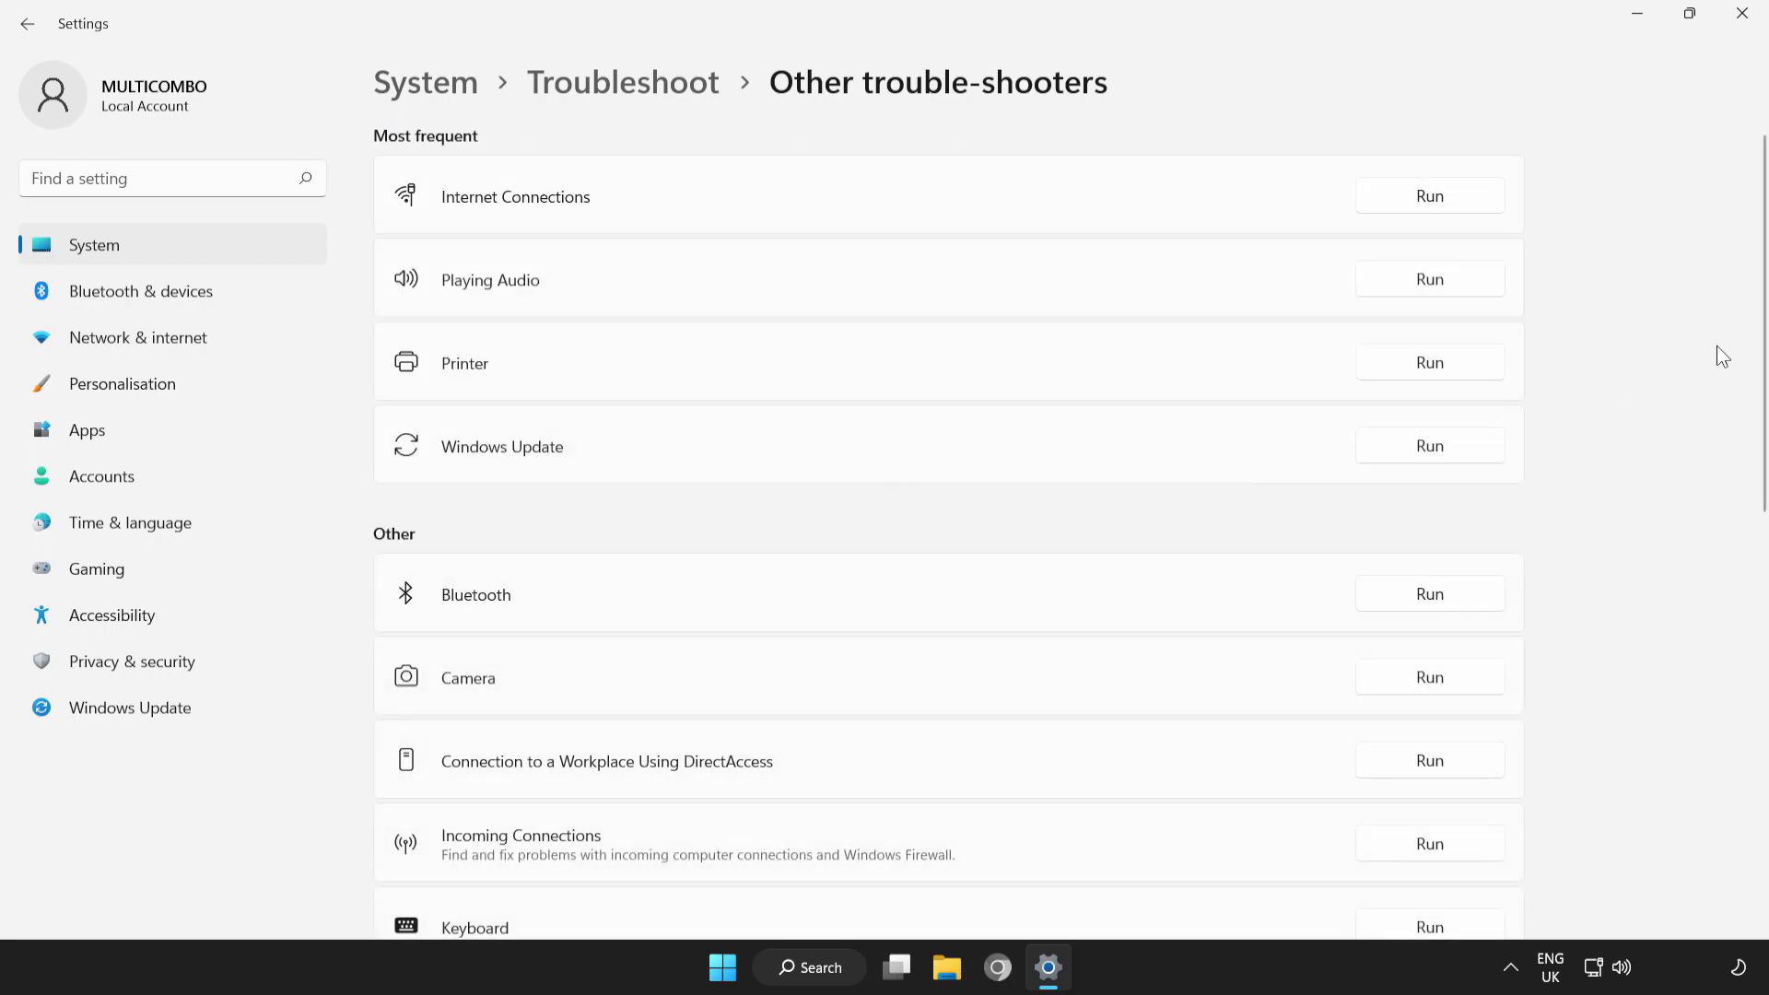
scroll(1766, 419, "down", 2)
scroll(1765, 419, "down", 2)
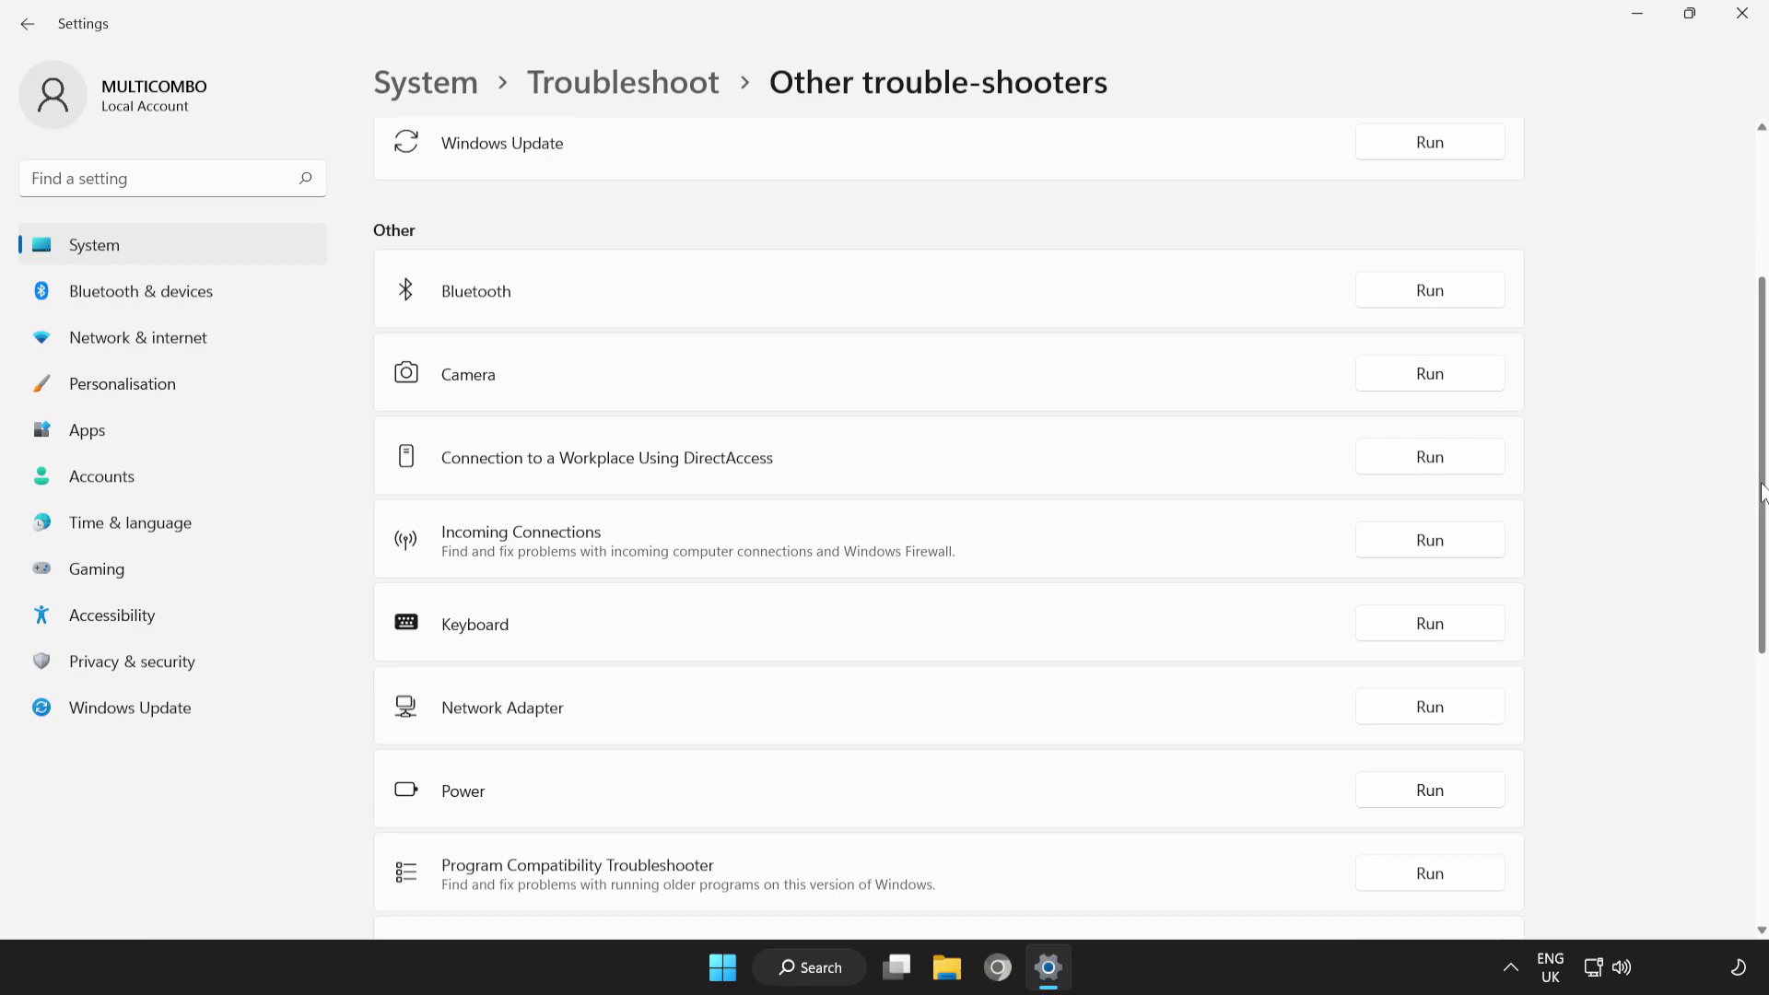
scroll(1766, 419, "down", 2)
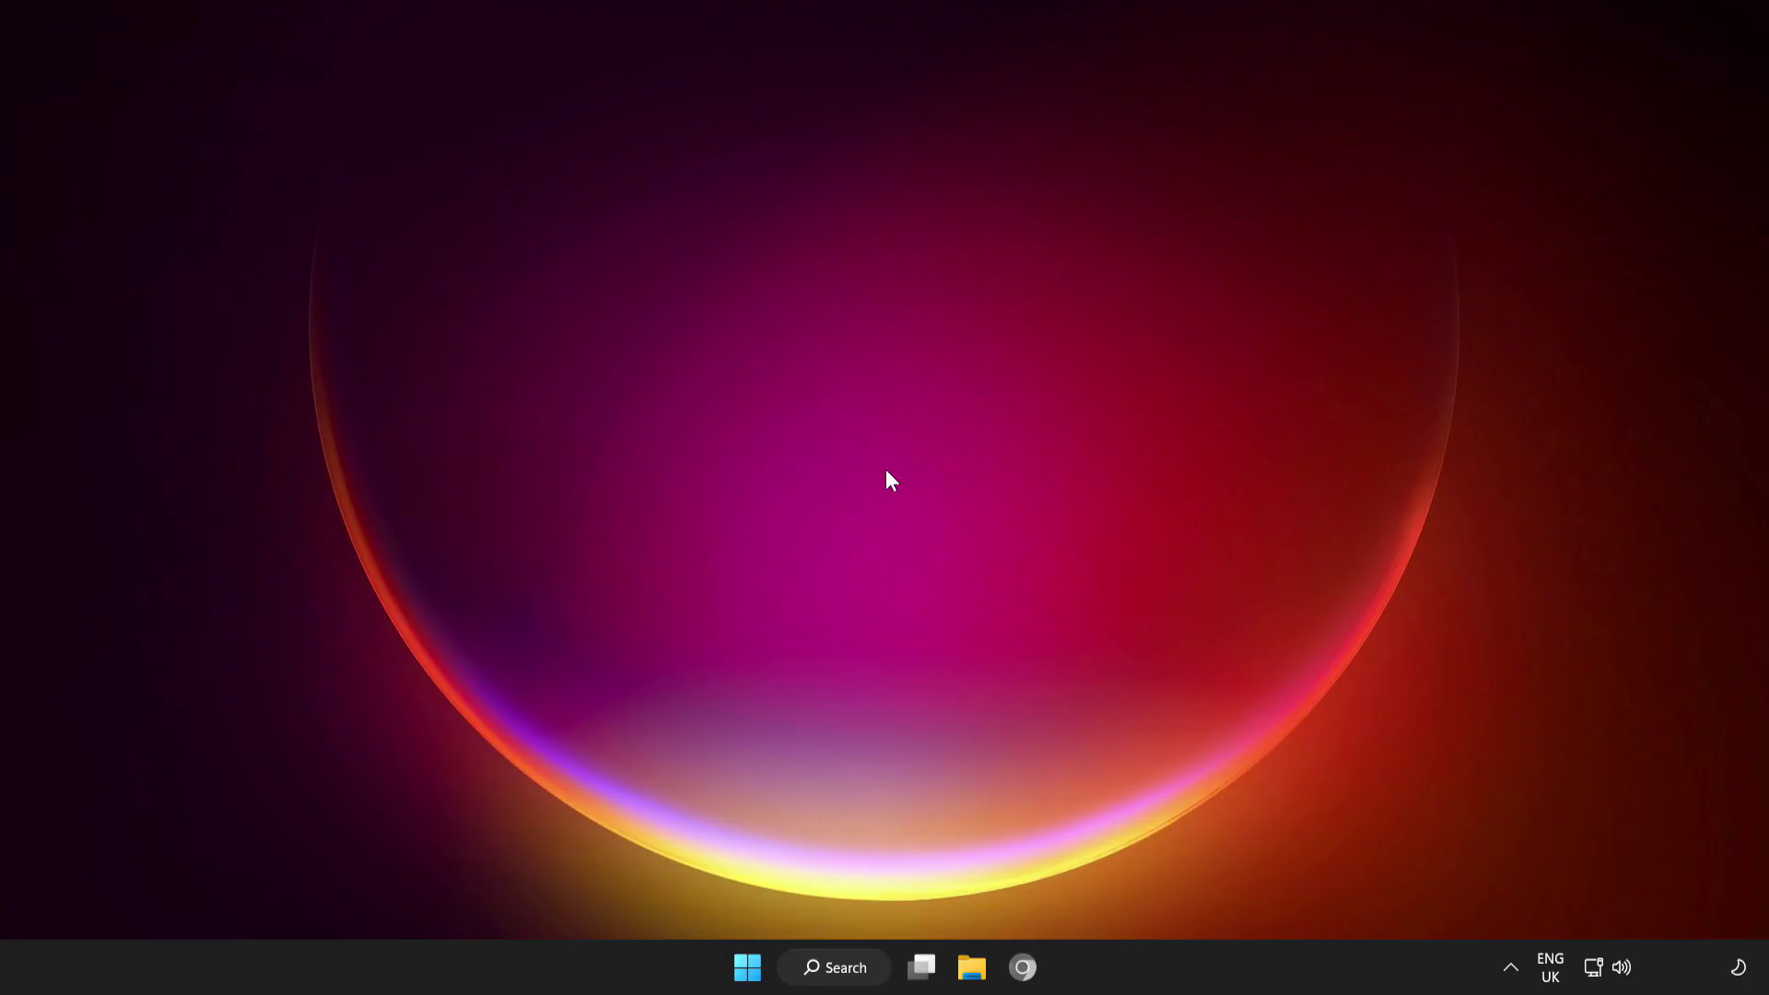
Step: Save the manual proxy setup with the proxy switch off, then close Settings
right_click(1597, 972)
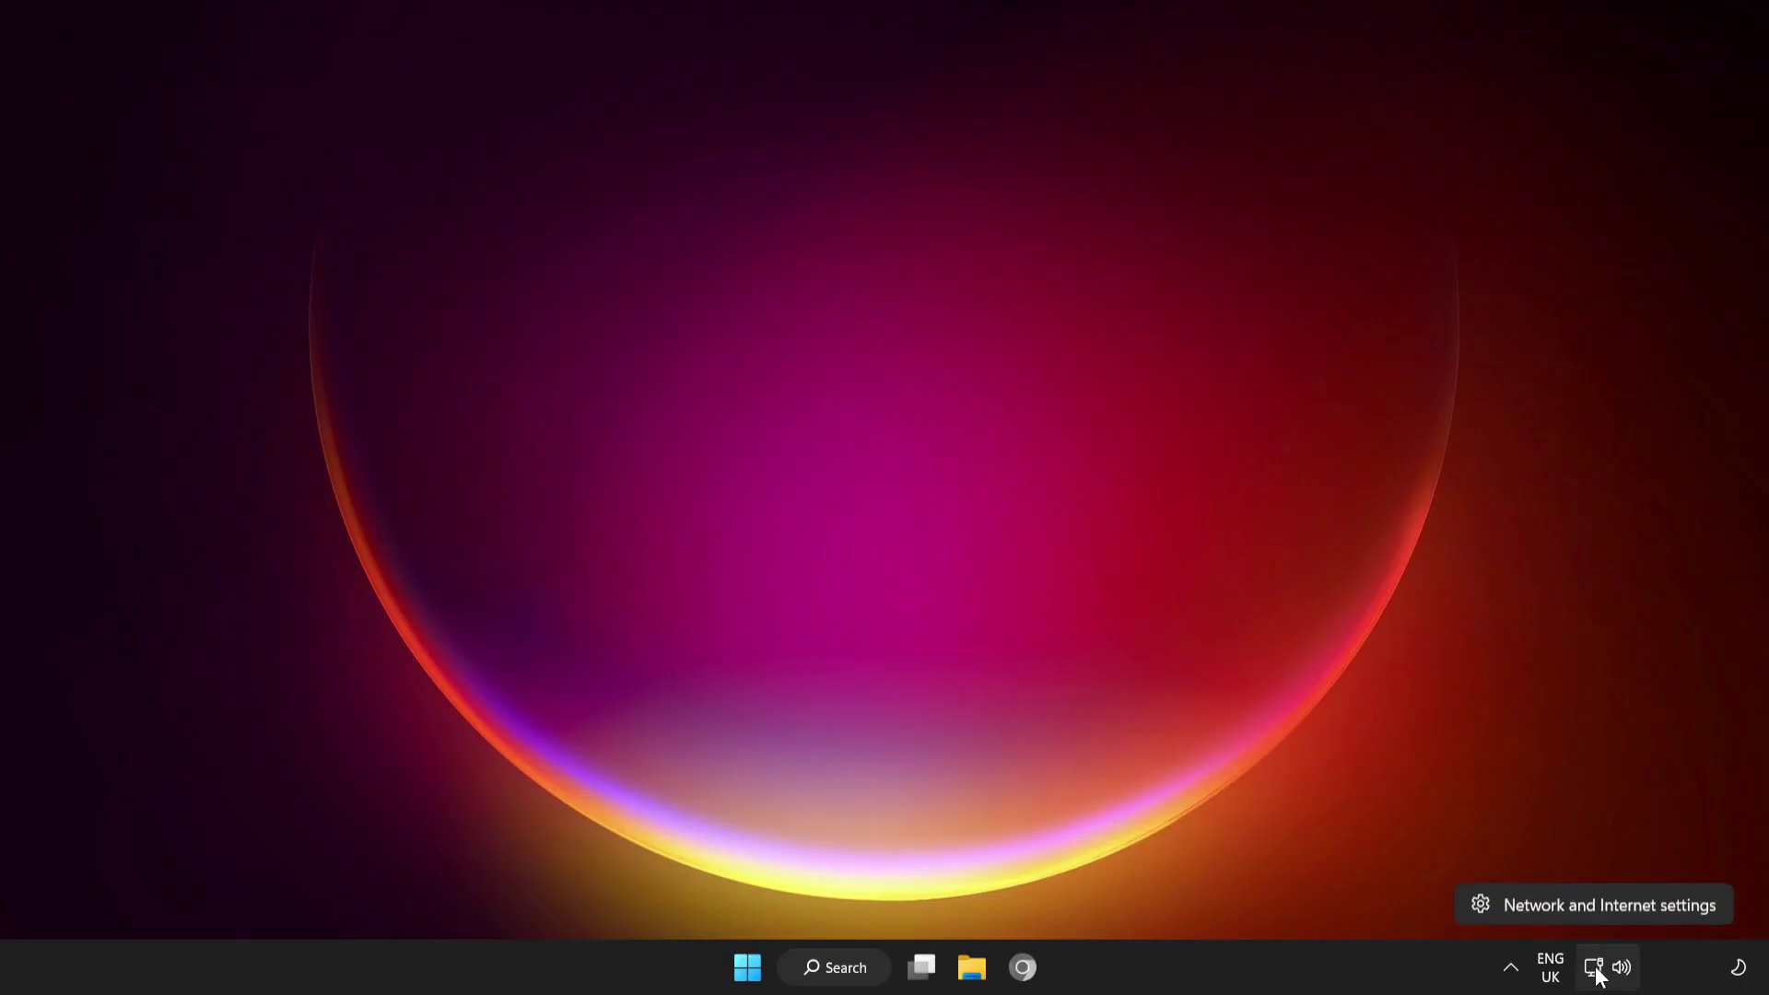
left_click(1609, 907)
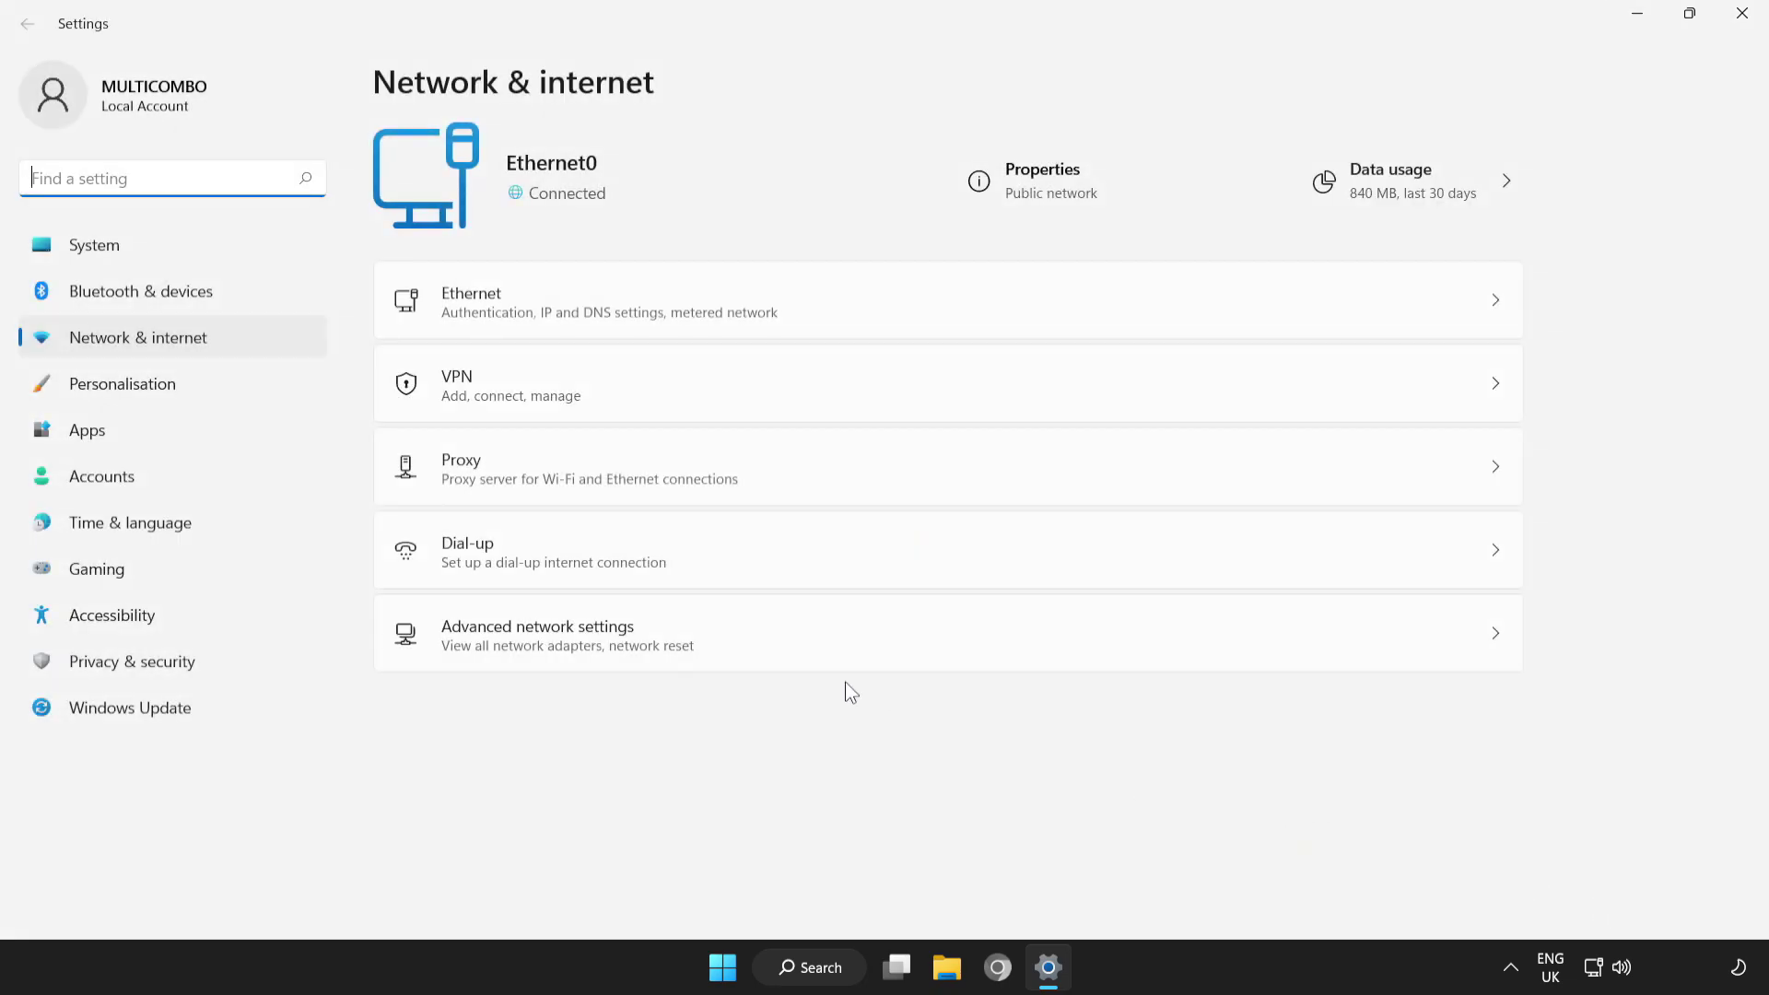
left_click(853, 467)
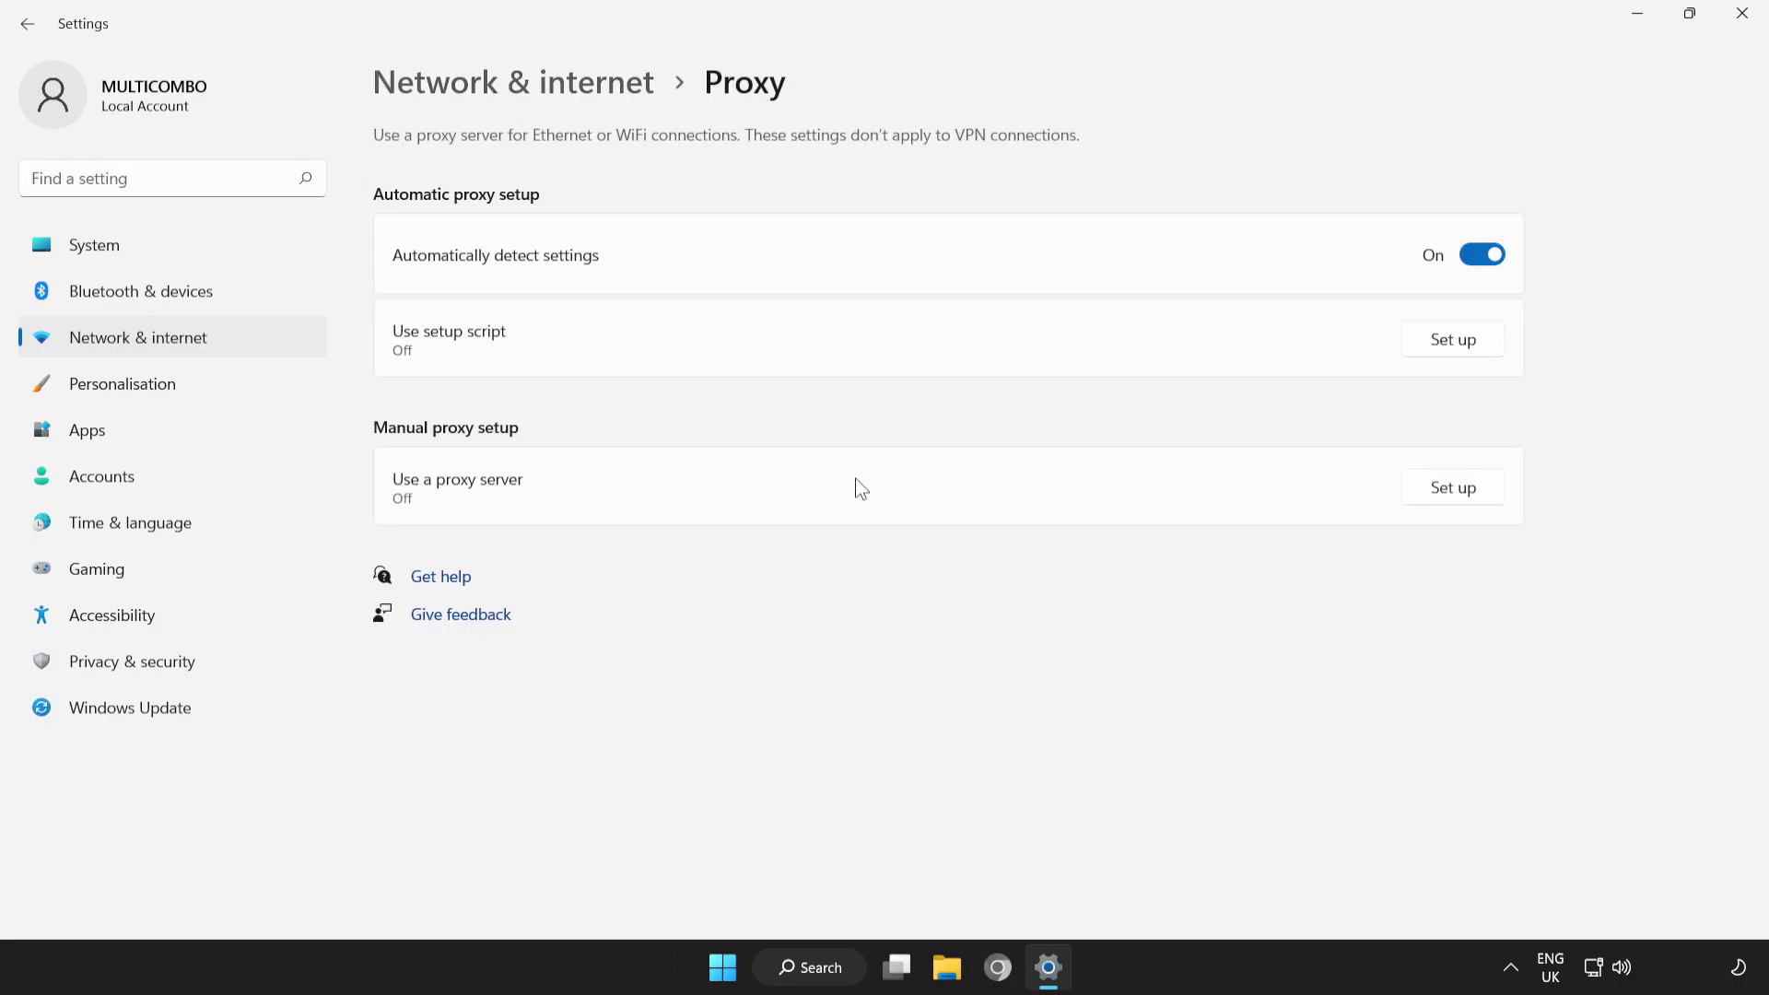
left_click(1445, 500)
left_click(634, 316)
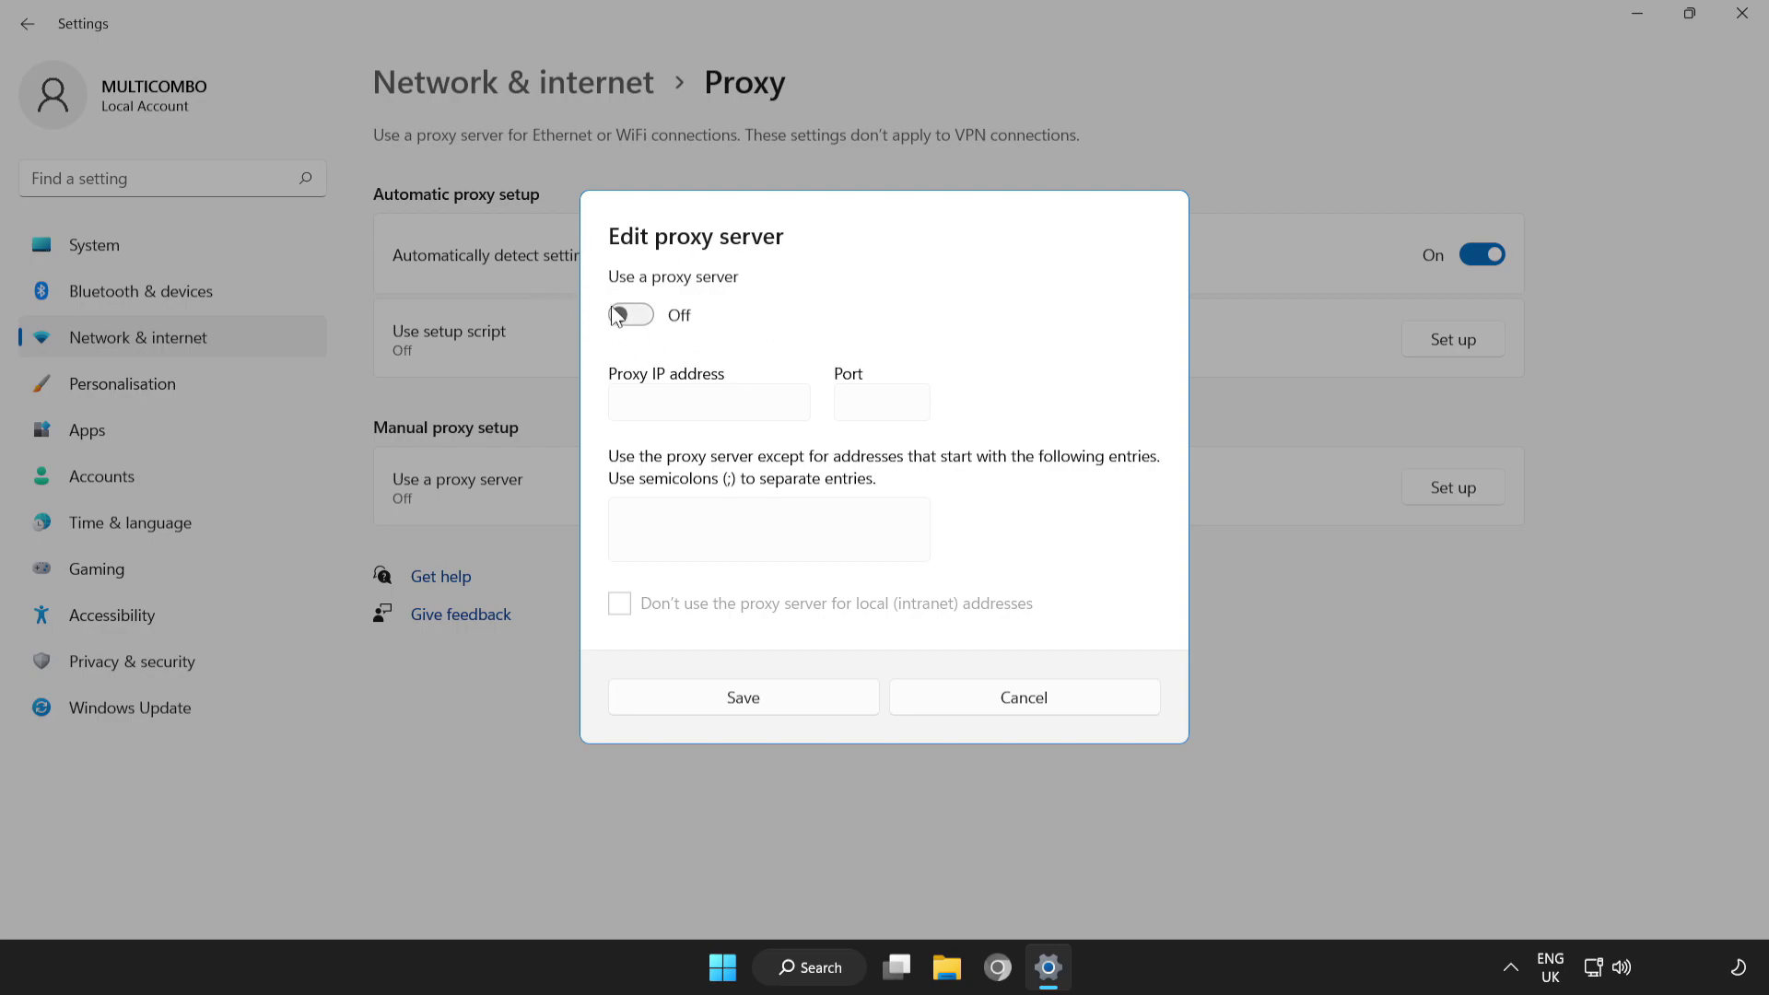
left_click(727, 707)
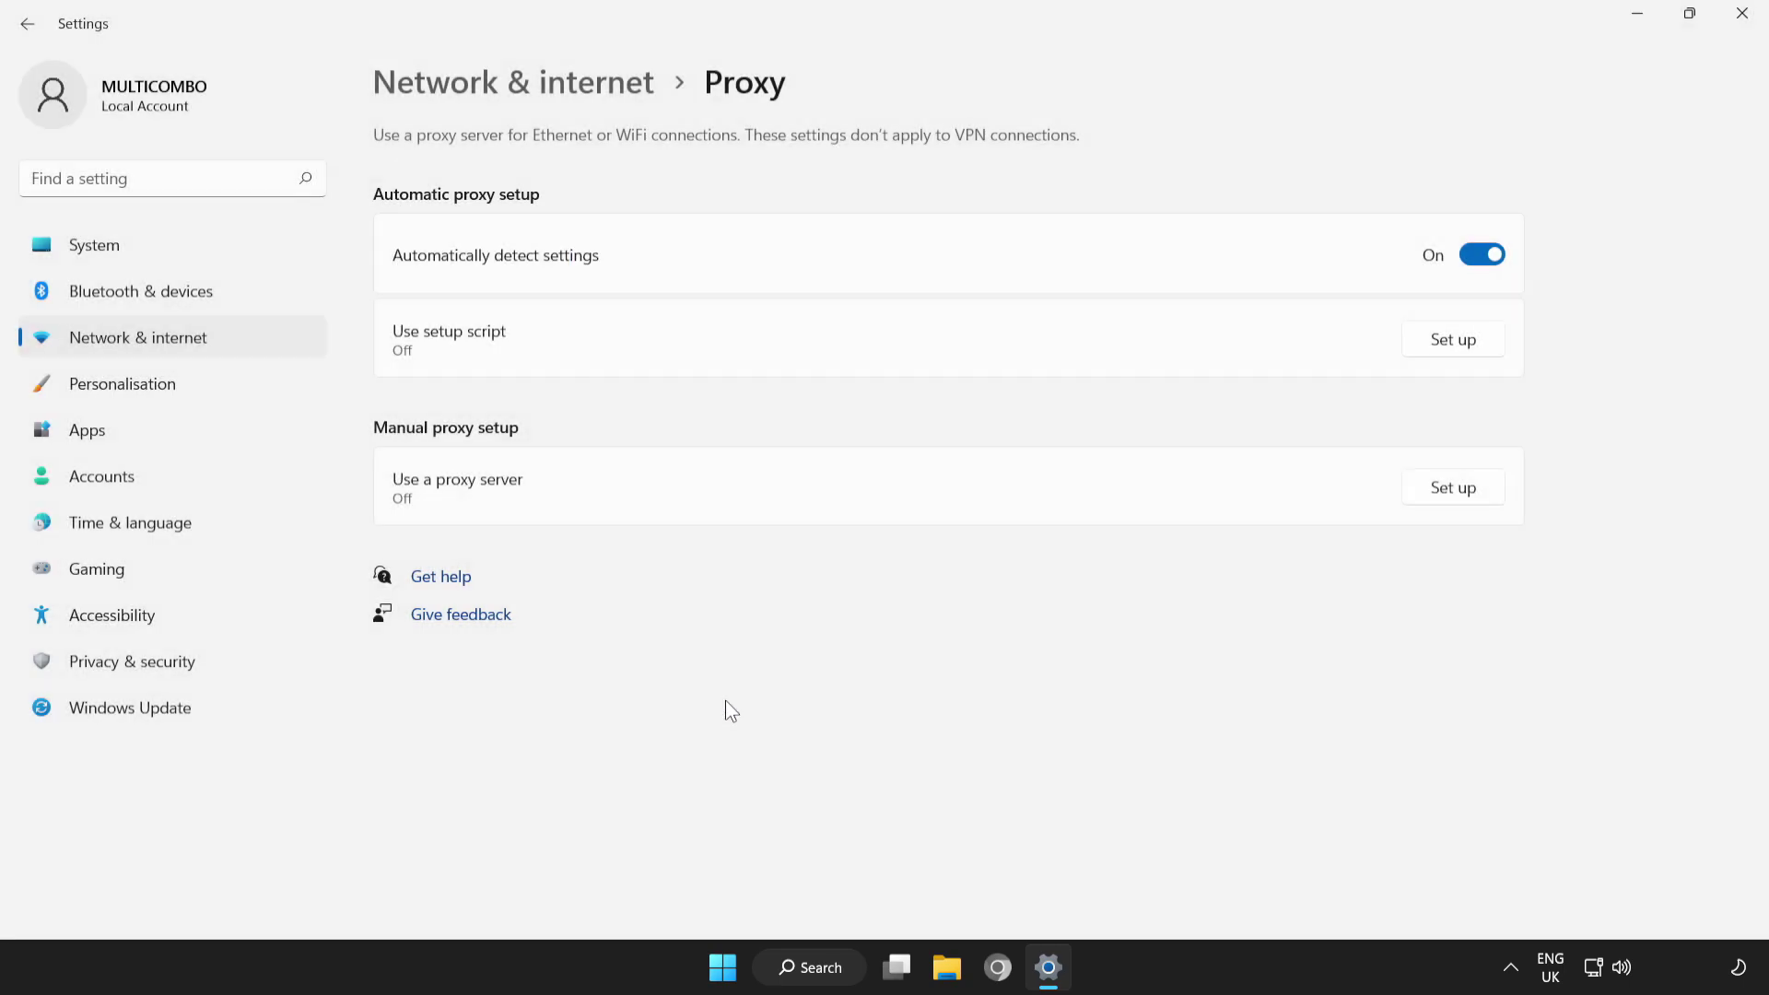
left_click(1738, 30)
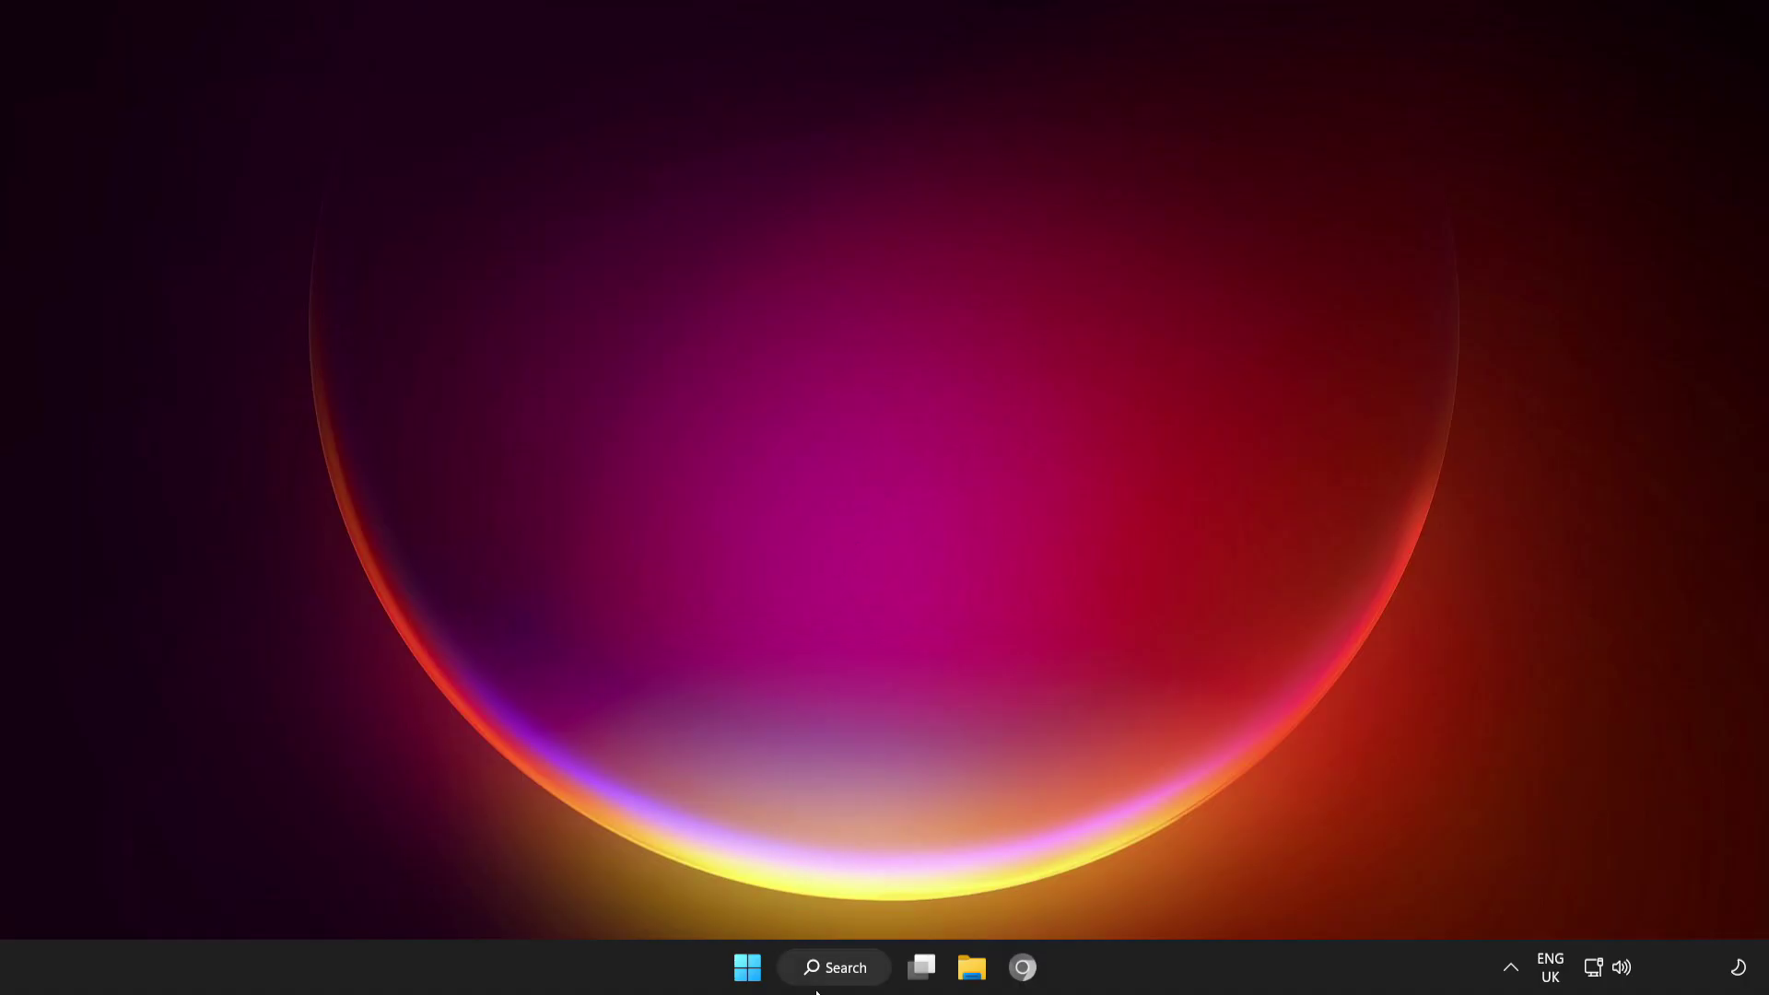
Step: Search 'cmd' and launch Command Prompt via Run as administrator
left_click(841, 969)
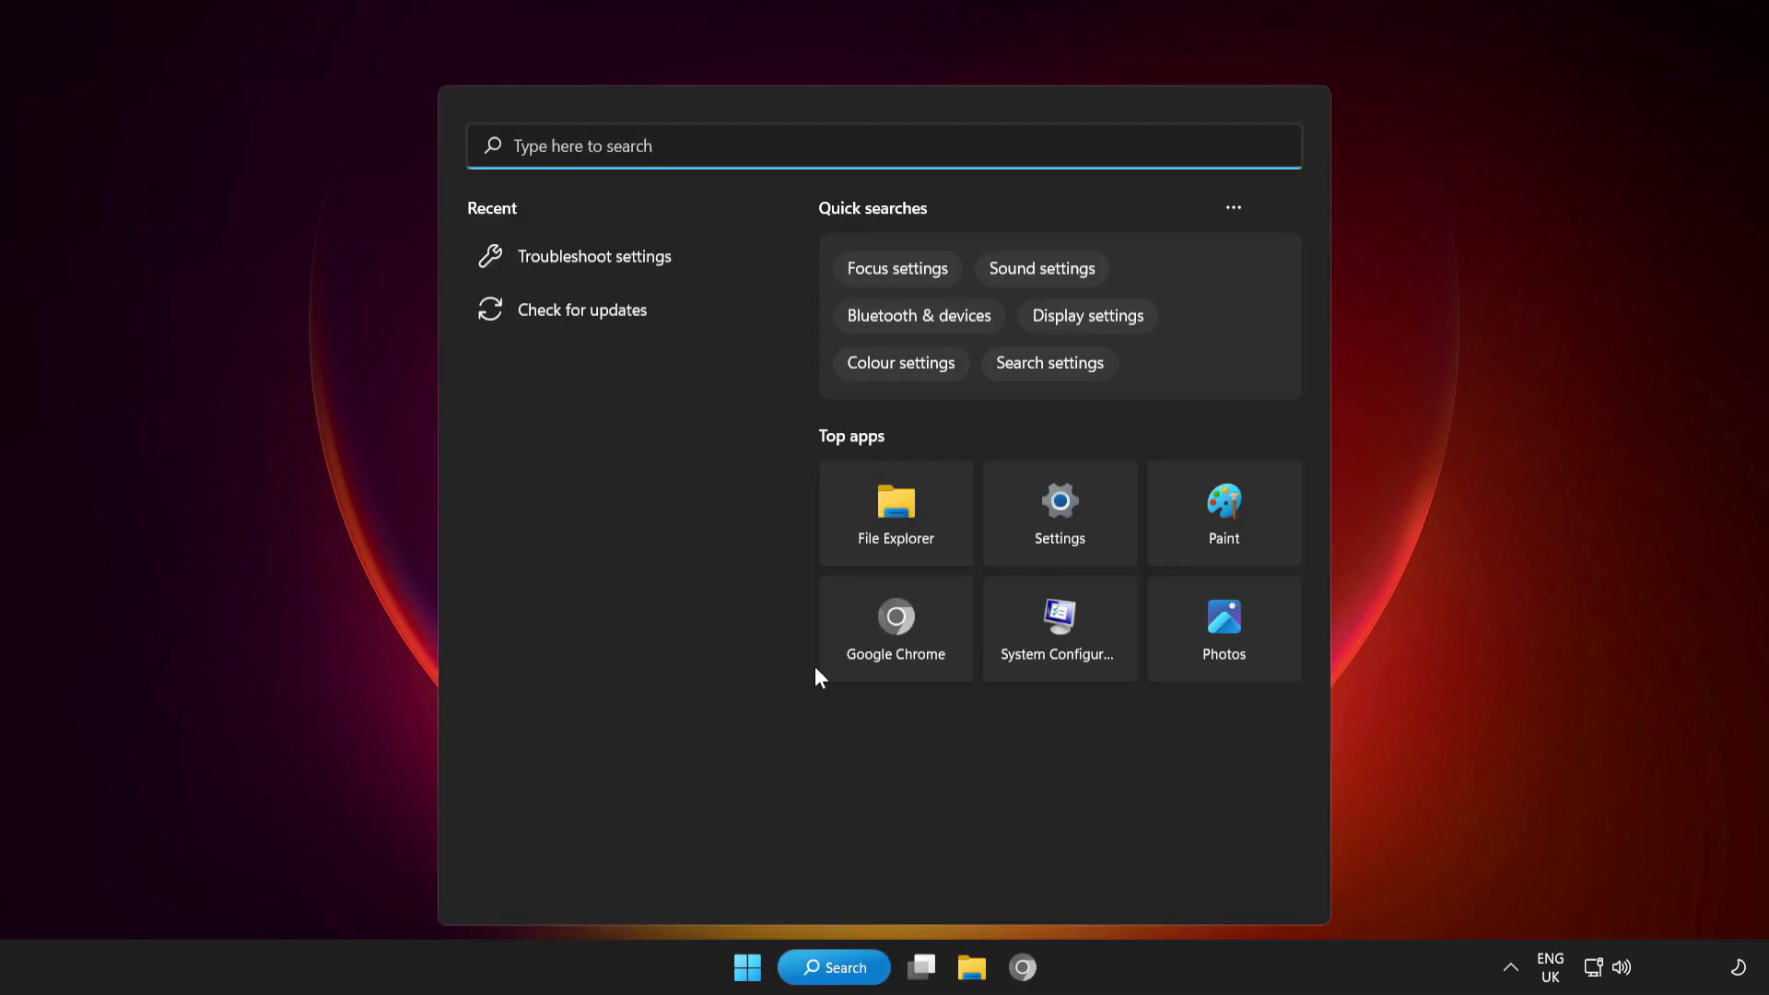
type("cm")
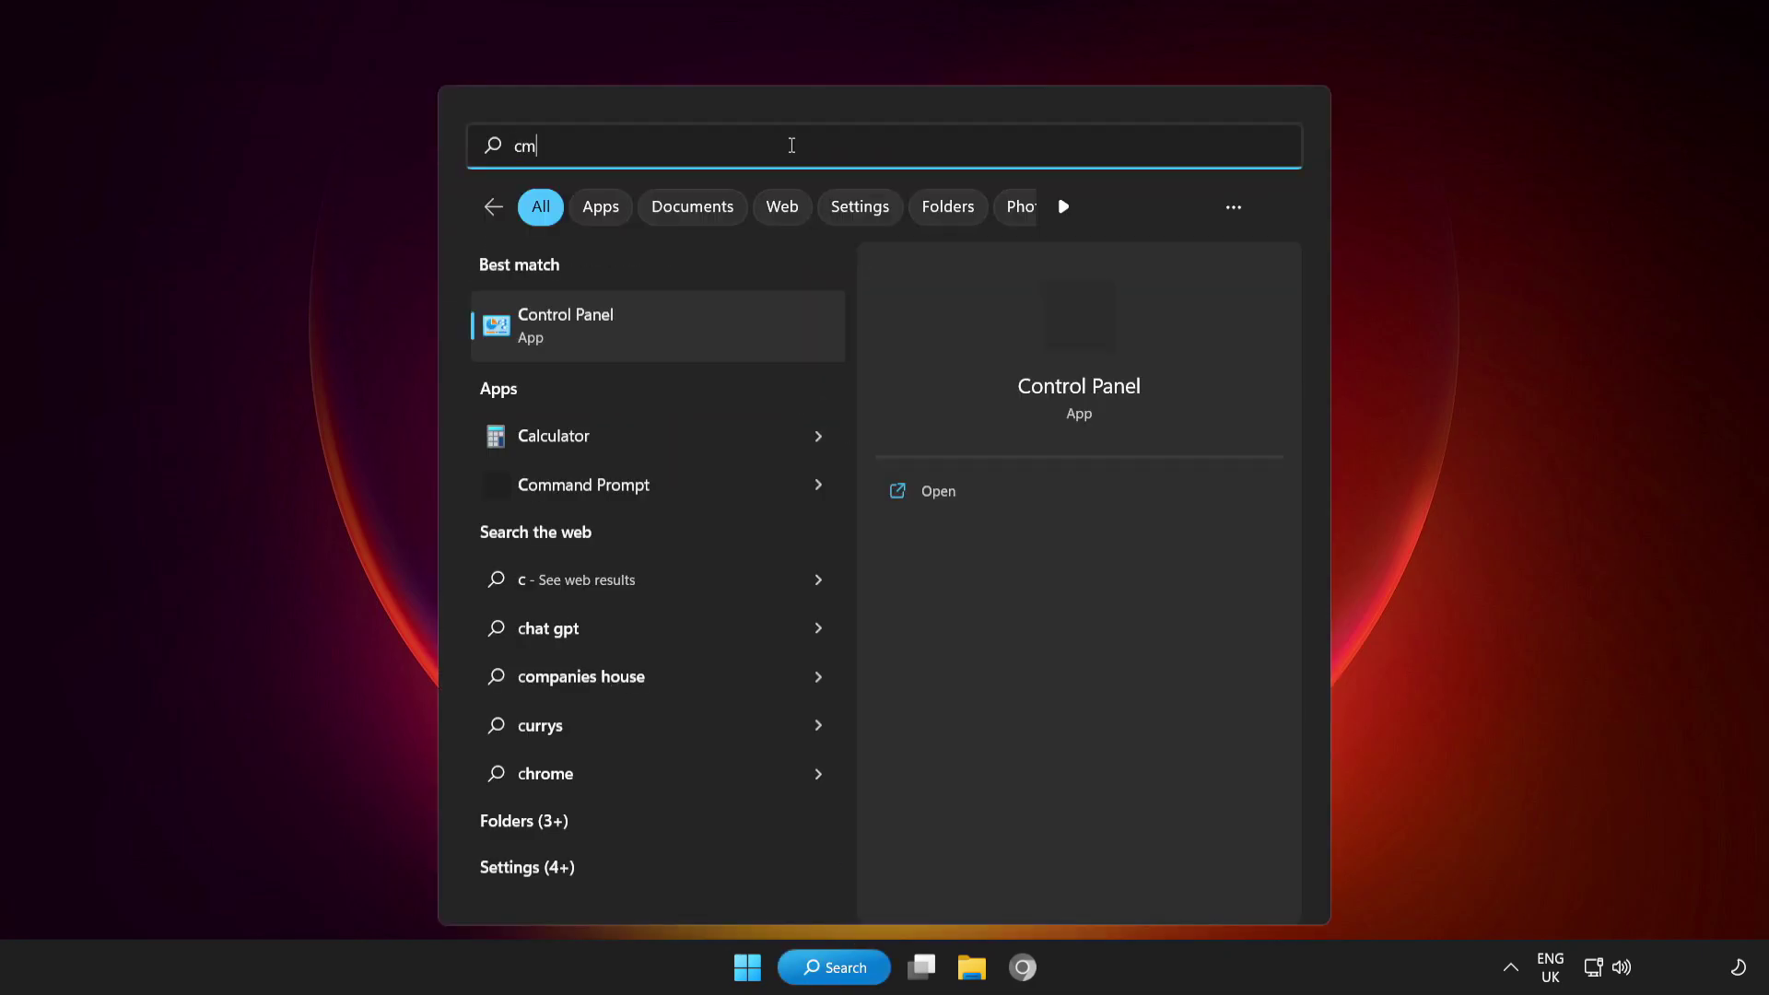
type("d")
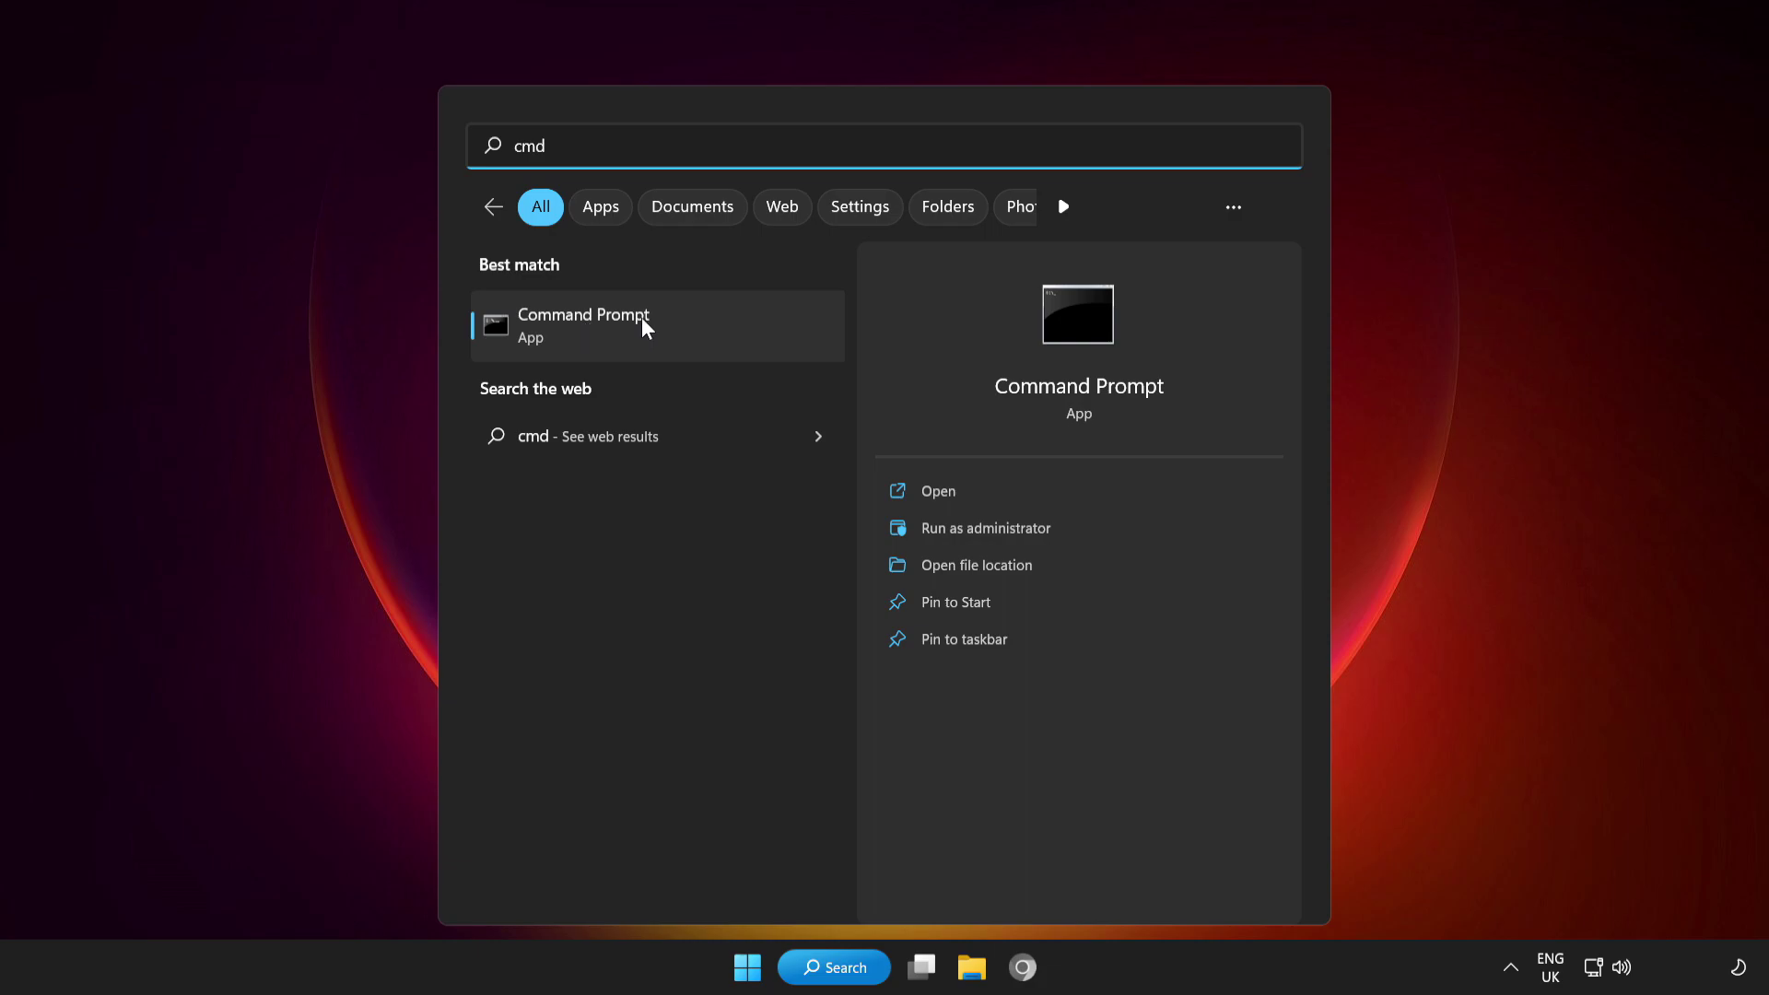
left_click(709, 333)
right_click(710, 334)
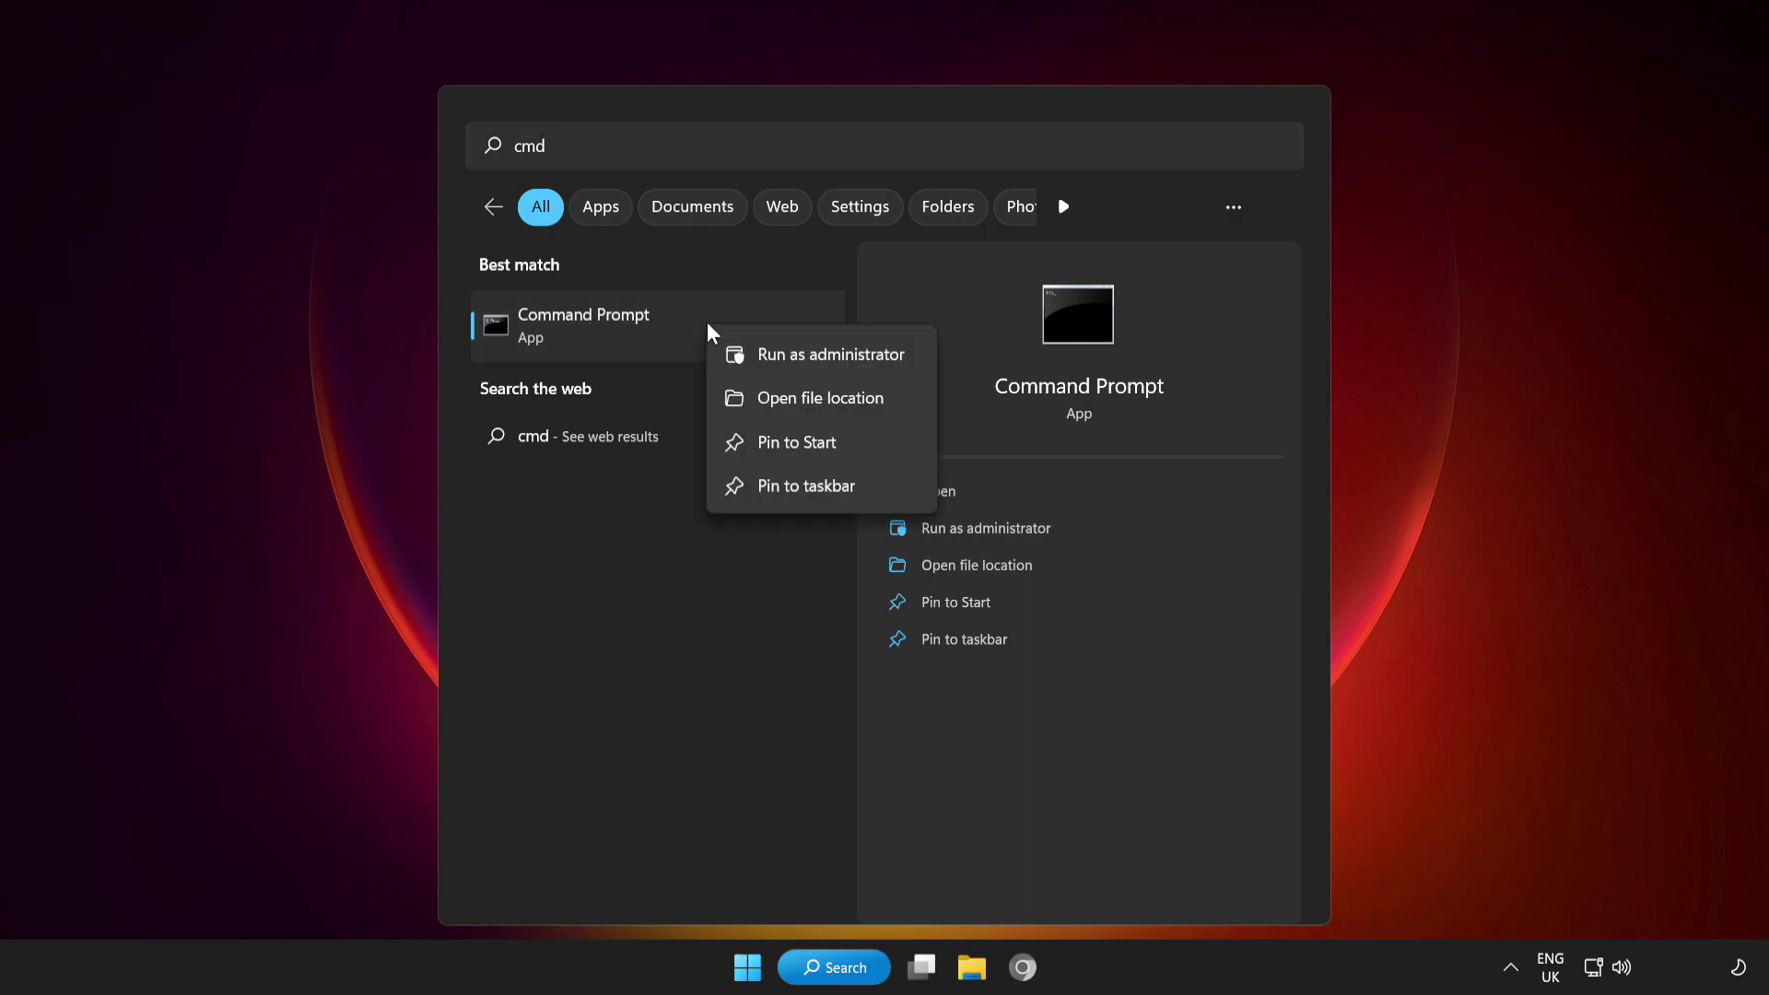
left_click(837, 354)
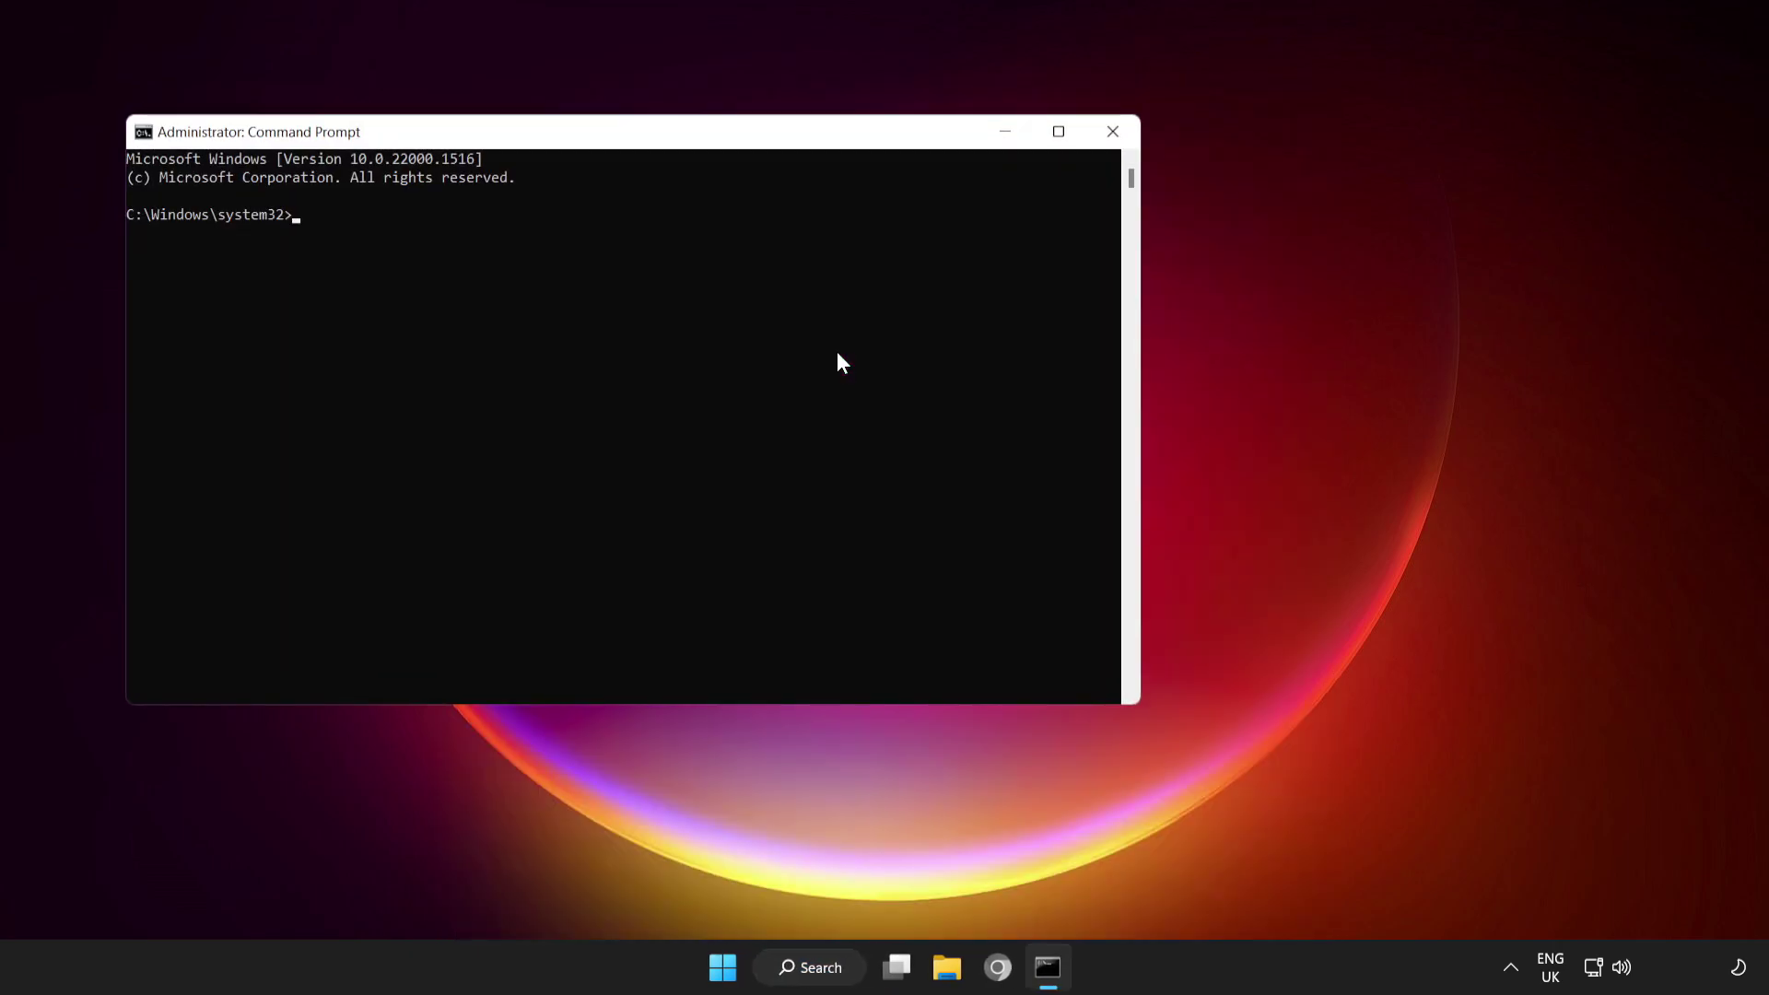
Step: Run ipconfig /flushdns, ipconfig /release and ipconfig /renew in the console
left_click_drag(679, 145, 946, 190)
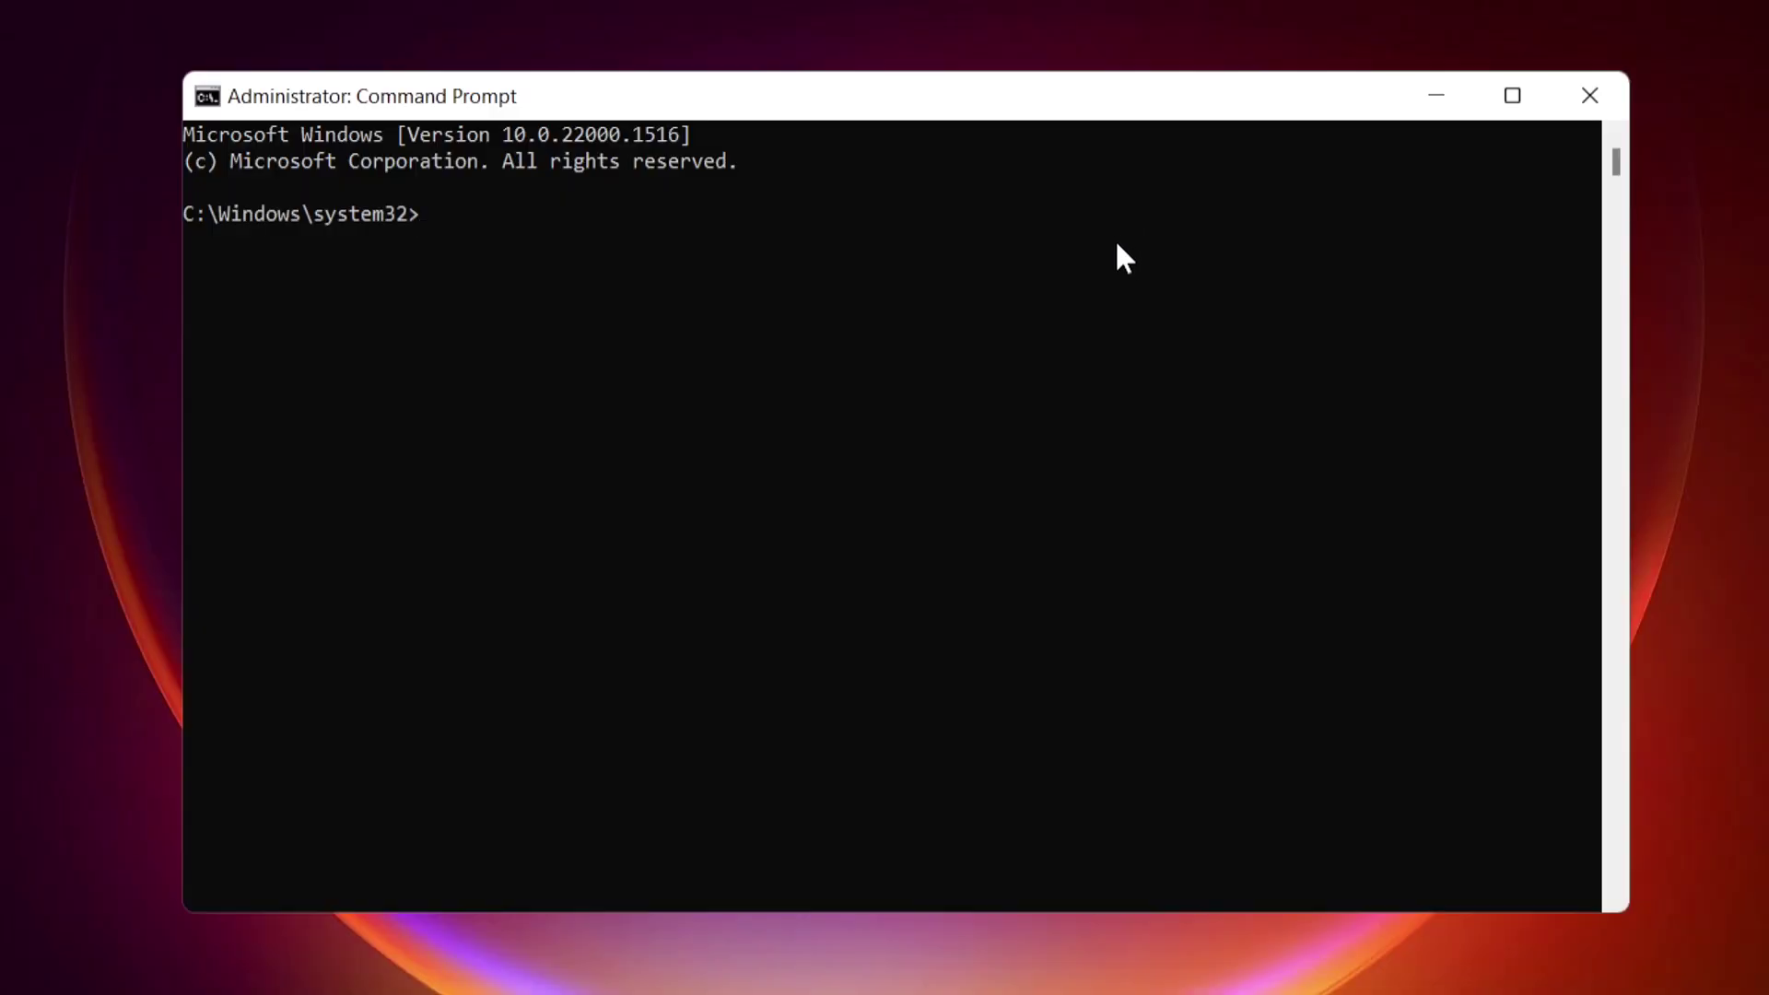
type("ipcon")
type("fig /f")
type("lushdn")
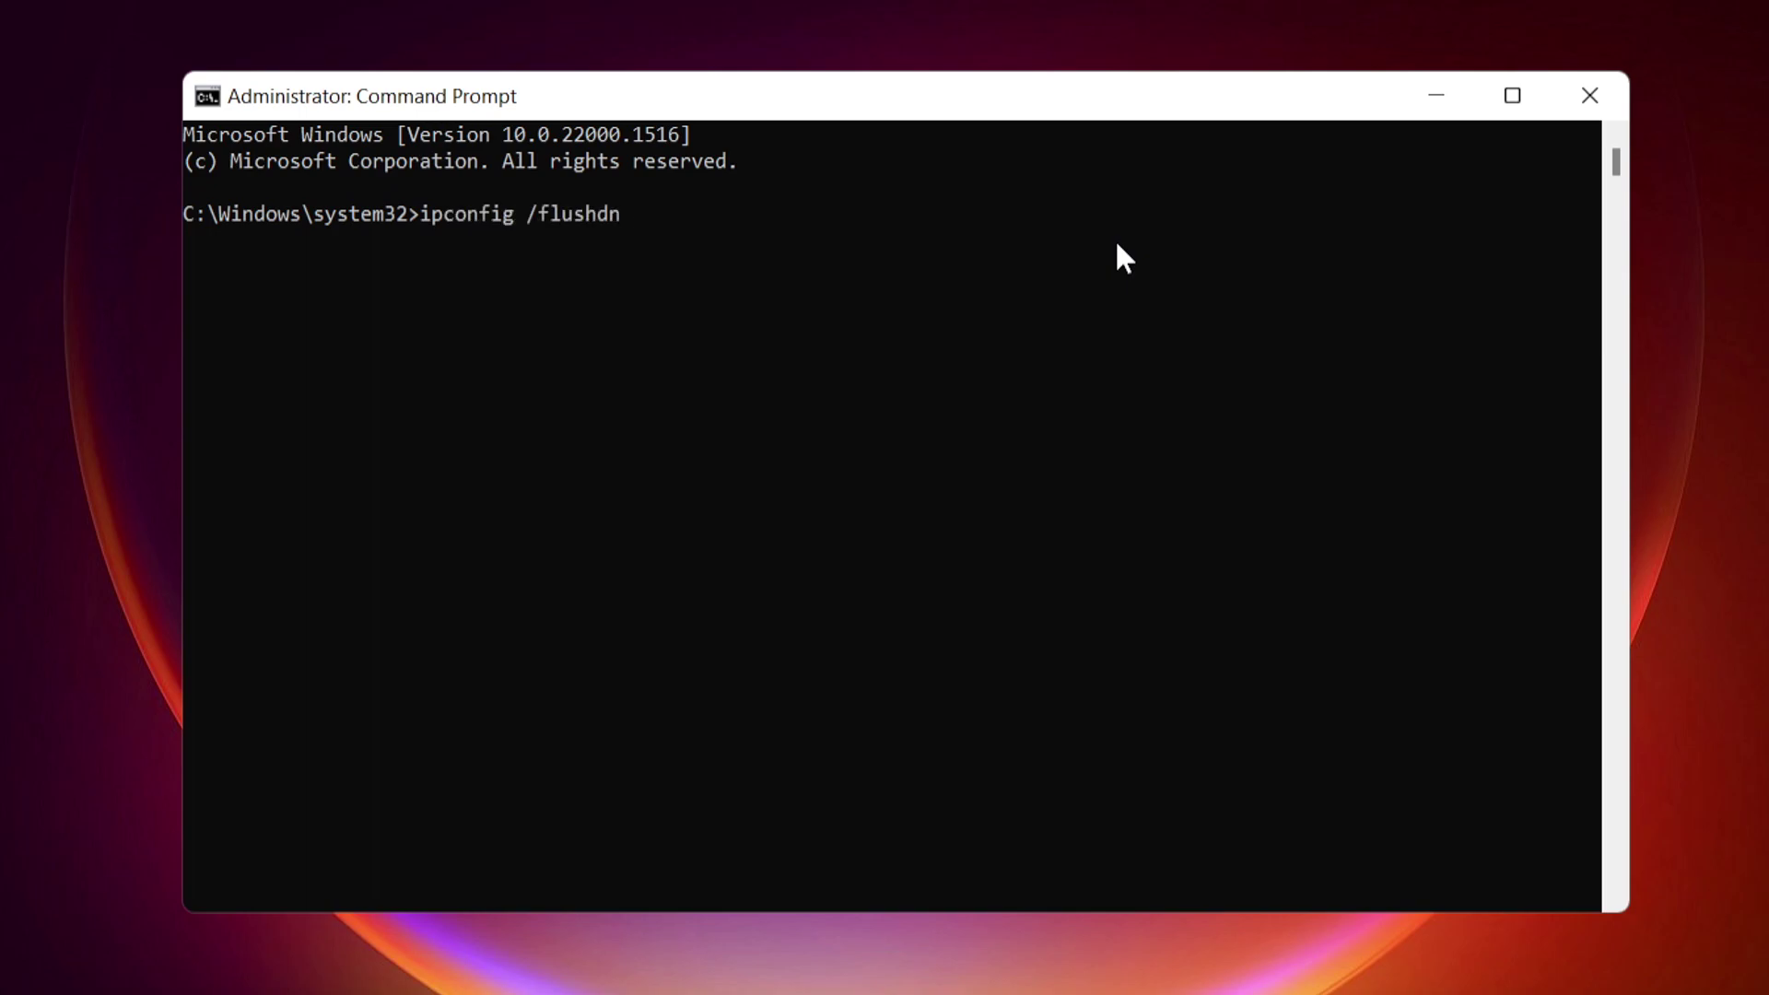
type("s")
key("Return")
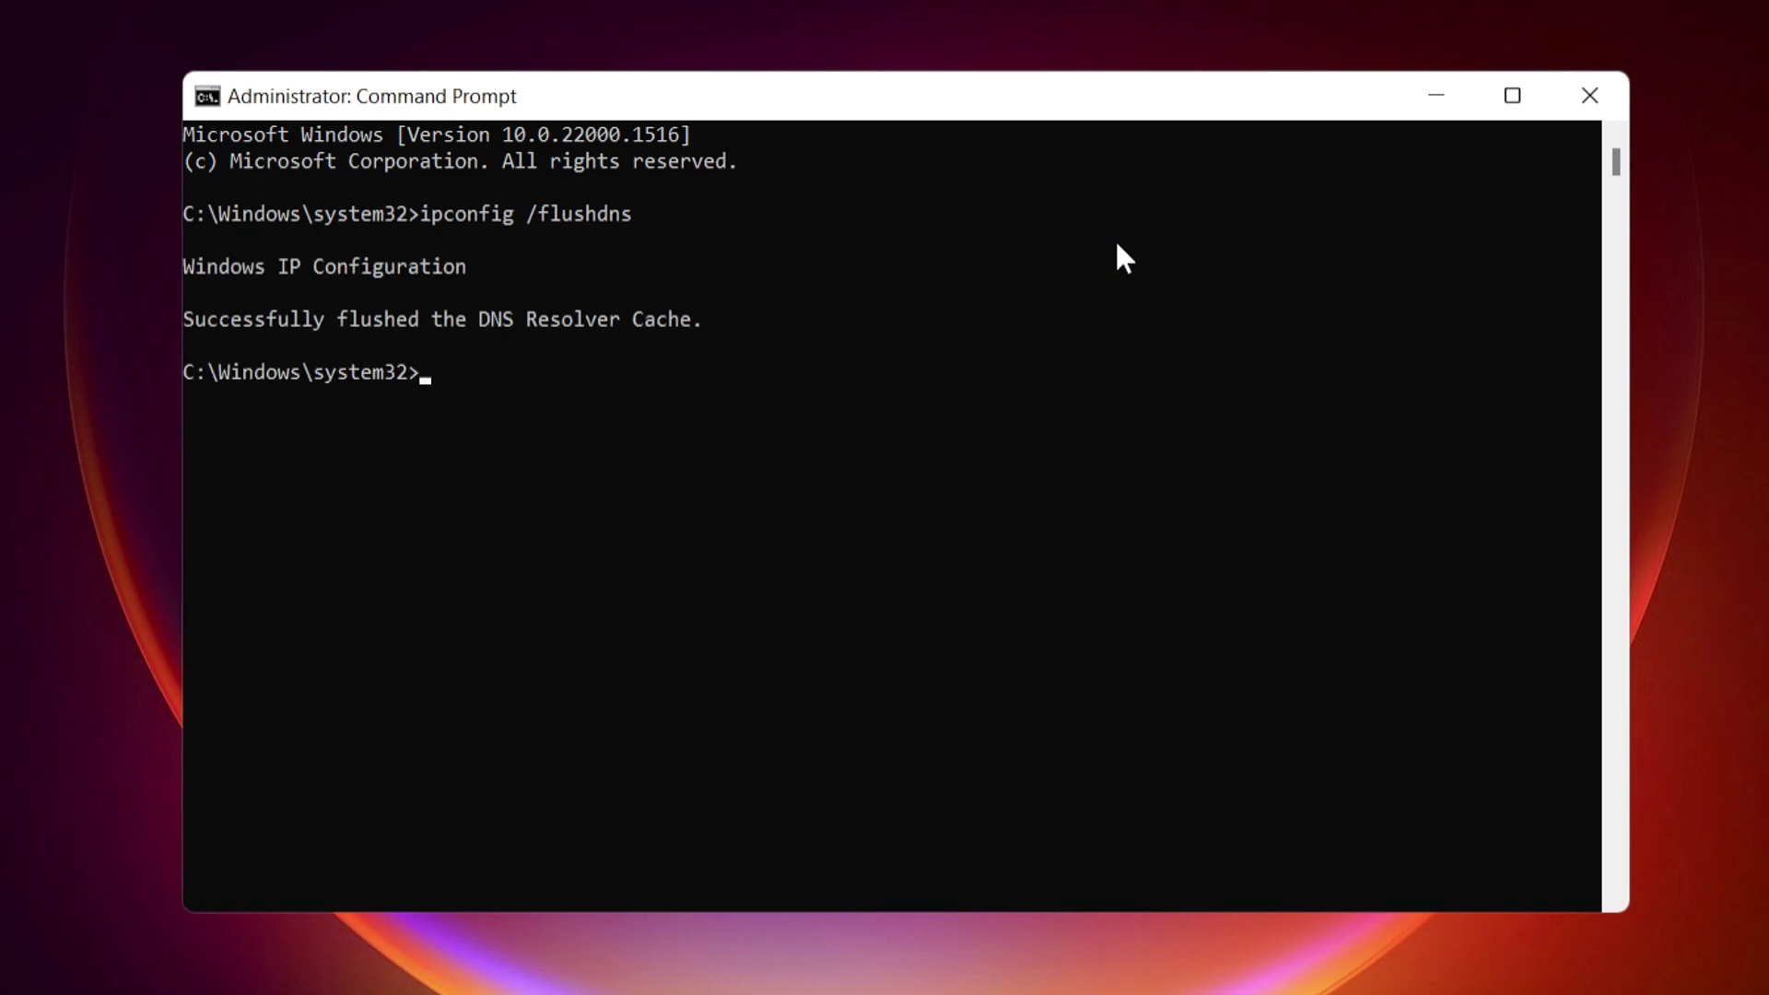
type("ipcon")
type("fig ")
type("/releas")
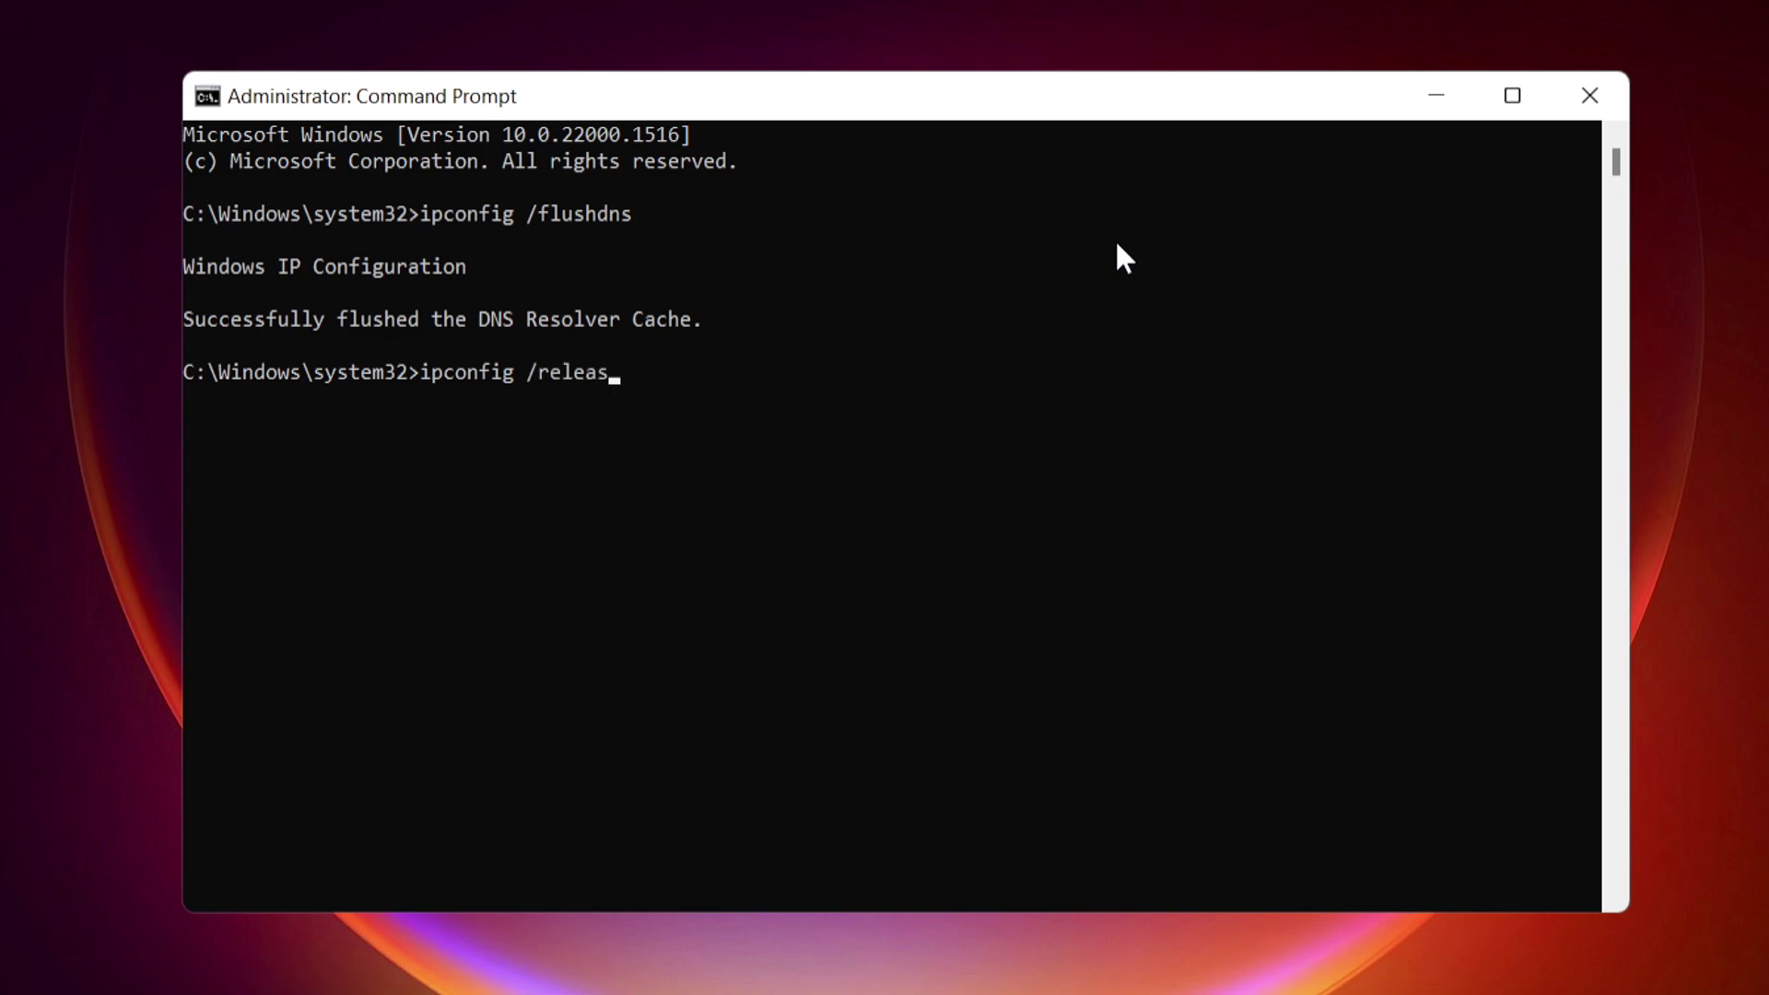
type("e")
key("Return")
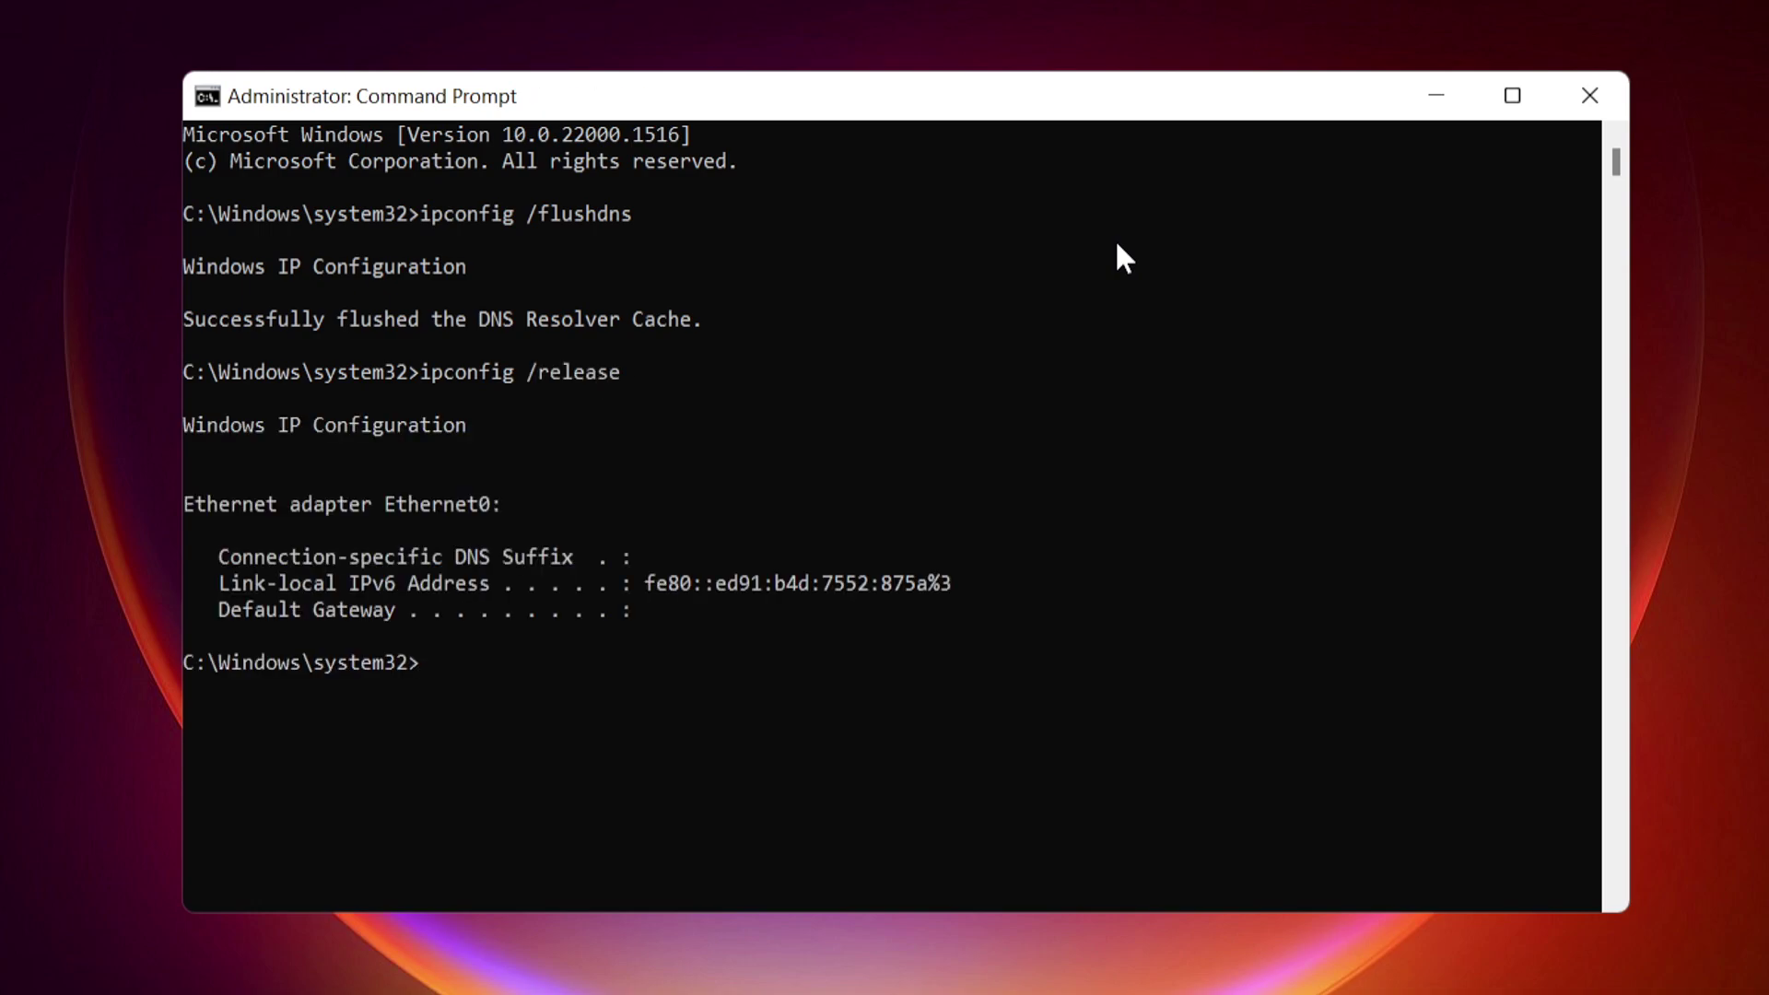
type("i")
type("pconfig ")
type("/ren")
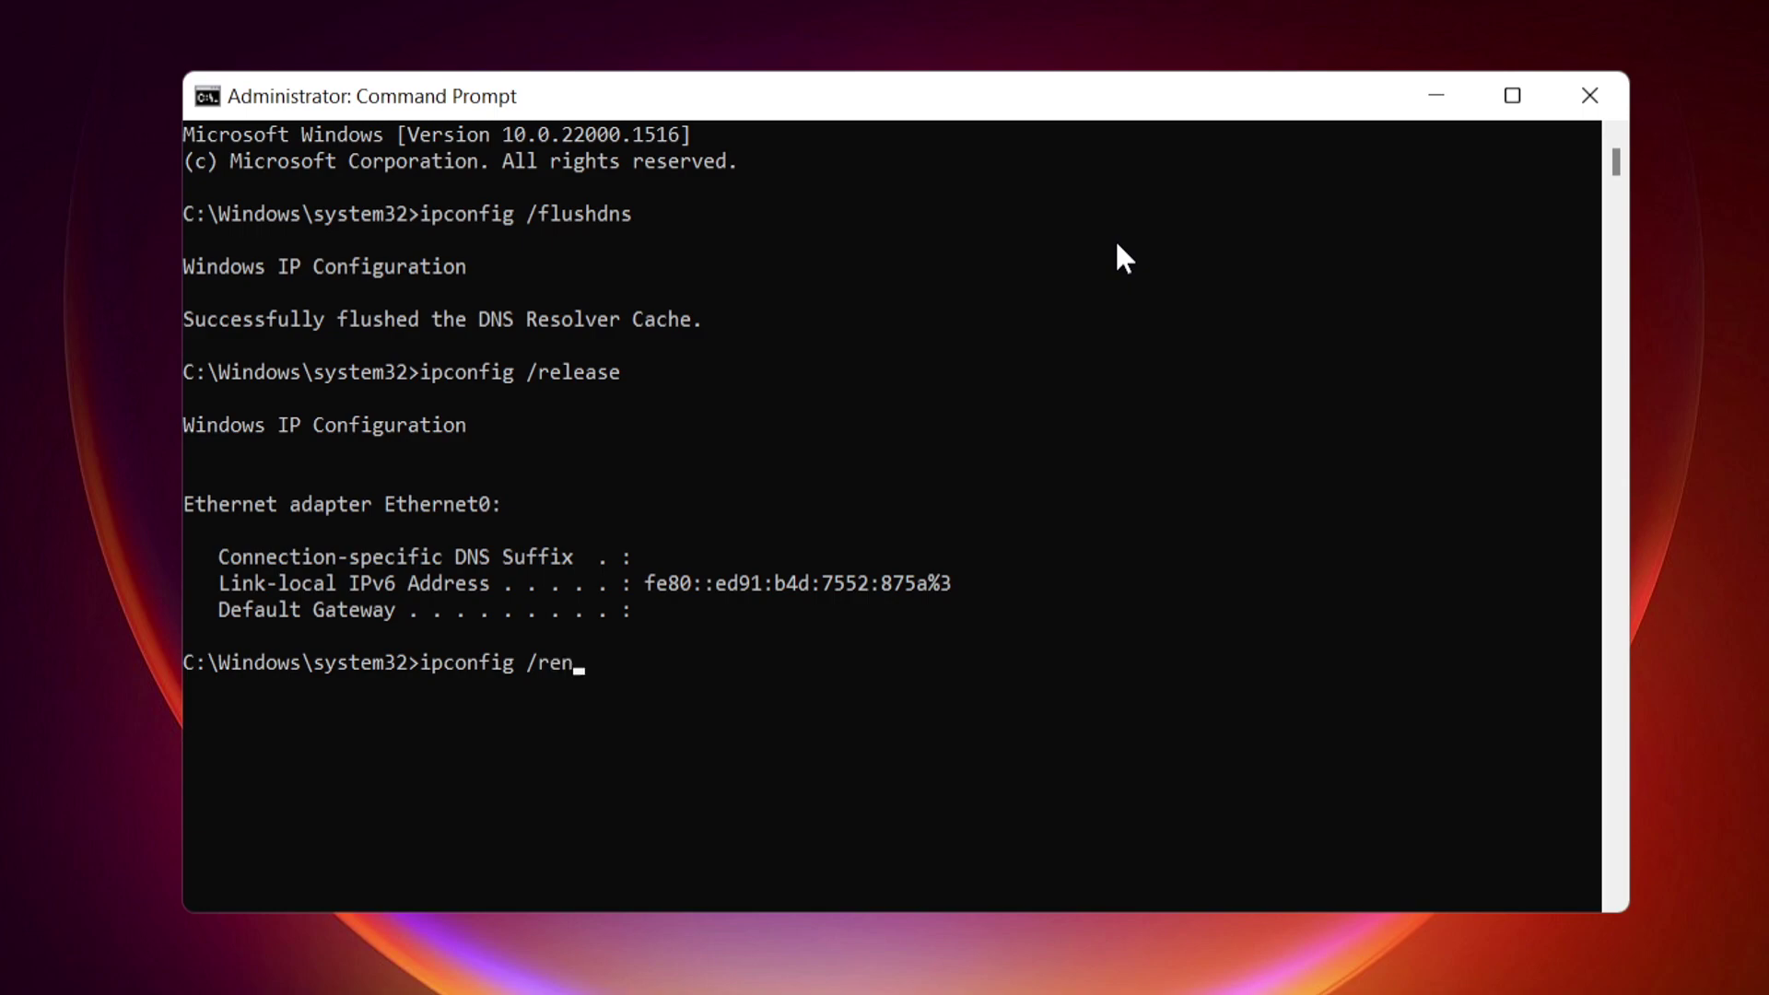
type("ew")
key("Return")
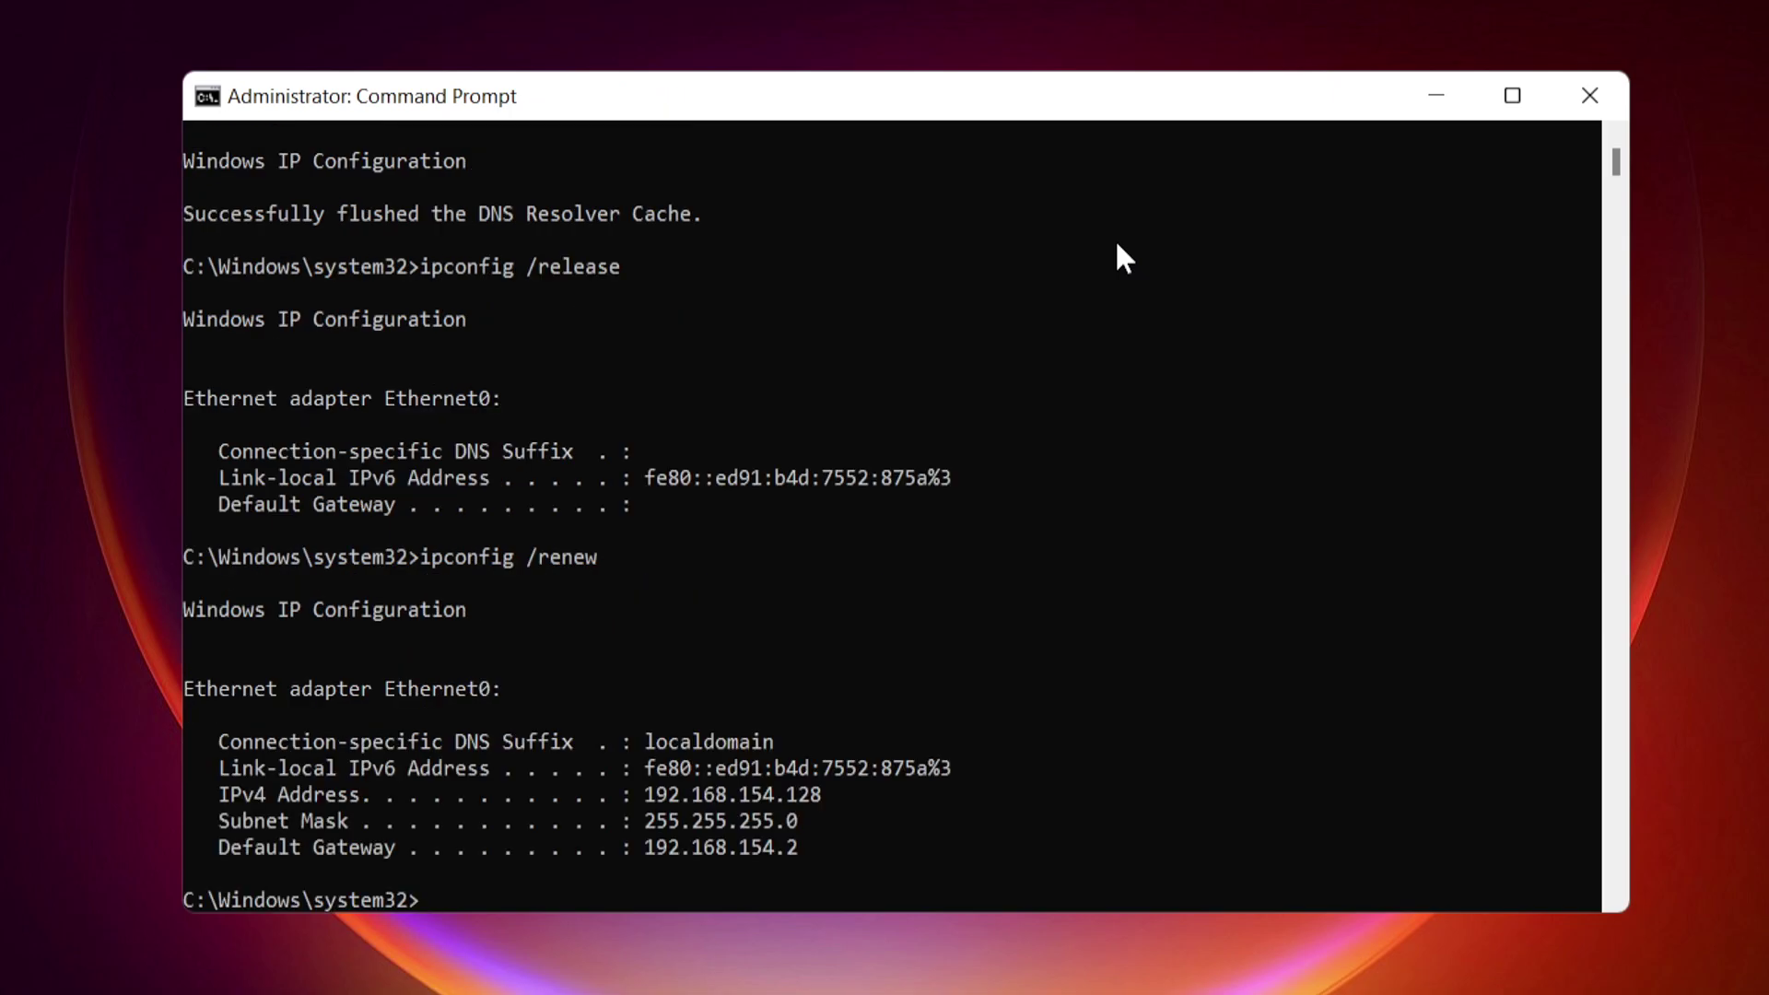
Step: Reset the Winsock catalog and IP stack with netsh winsock reset and netsh int ip reset
type("n")
type("etsh wi")
type("nsock re")
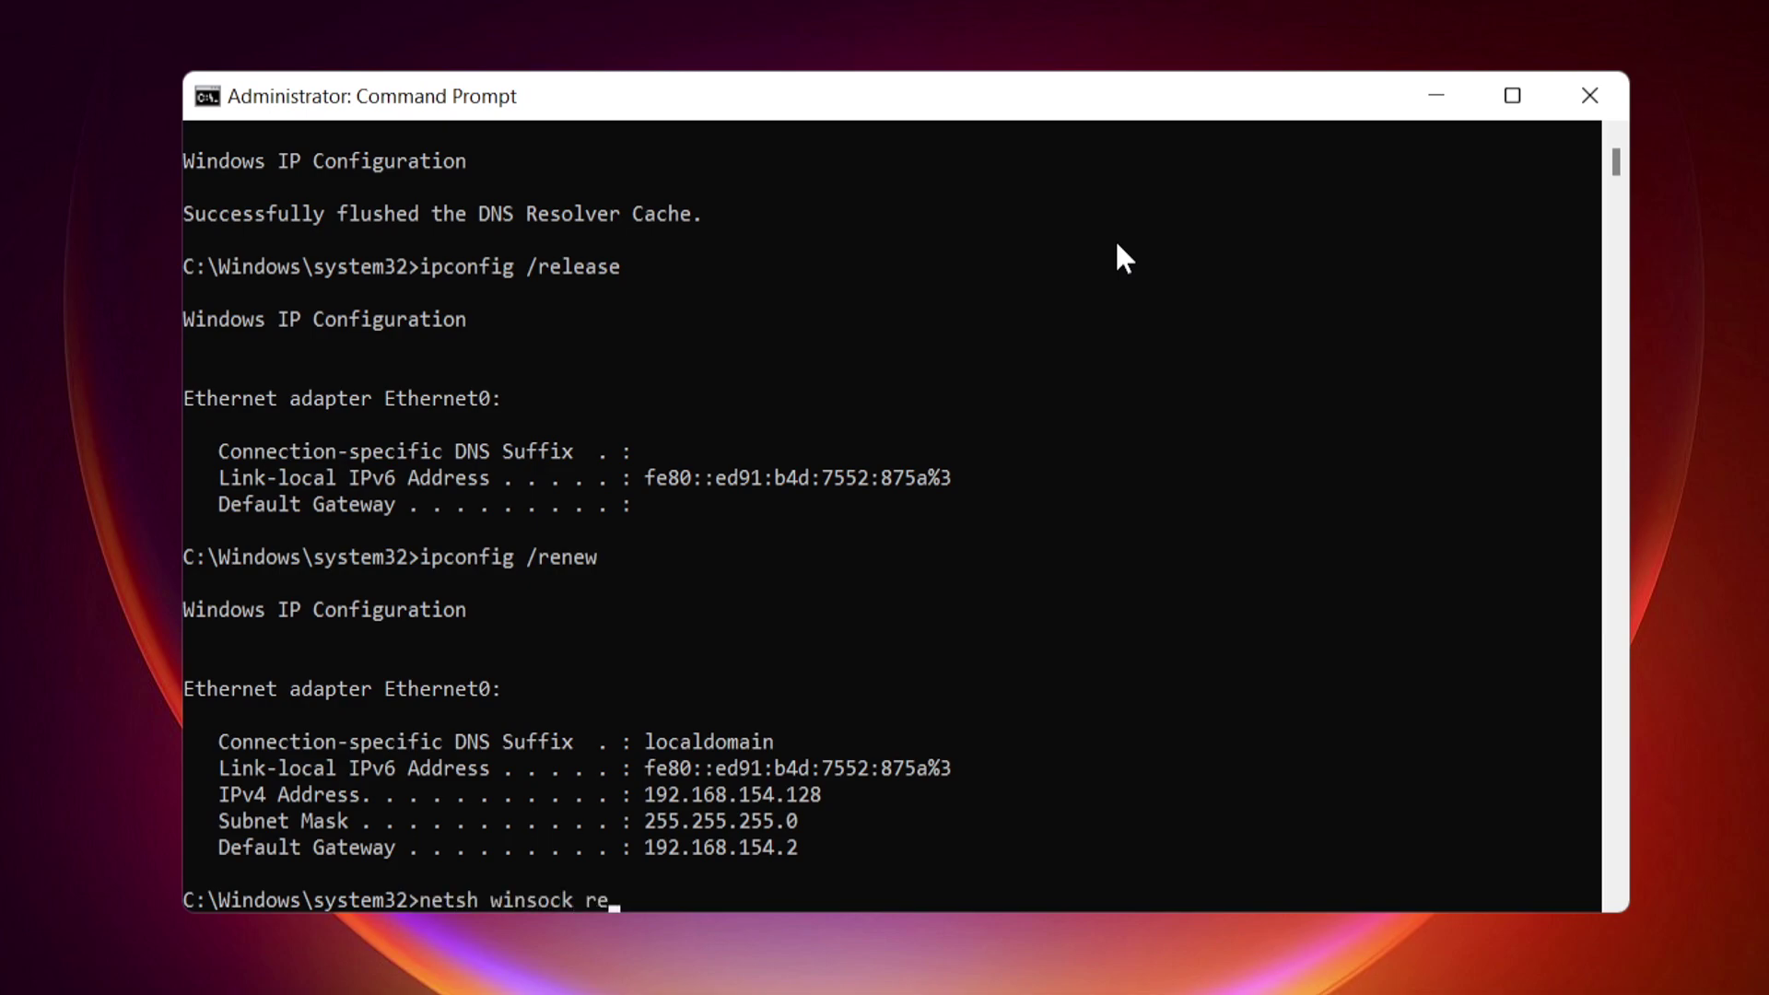
type("set")
key("Return")
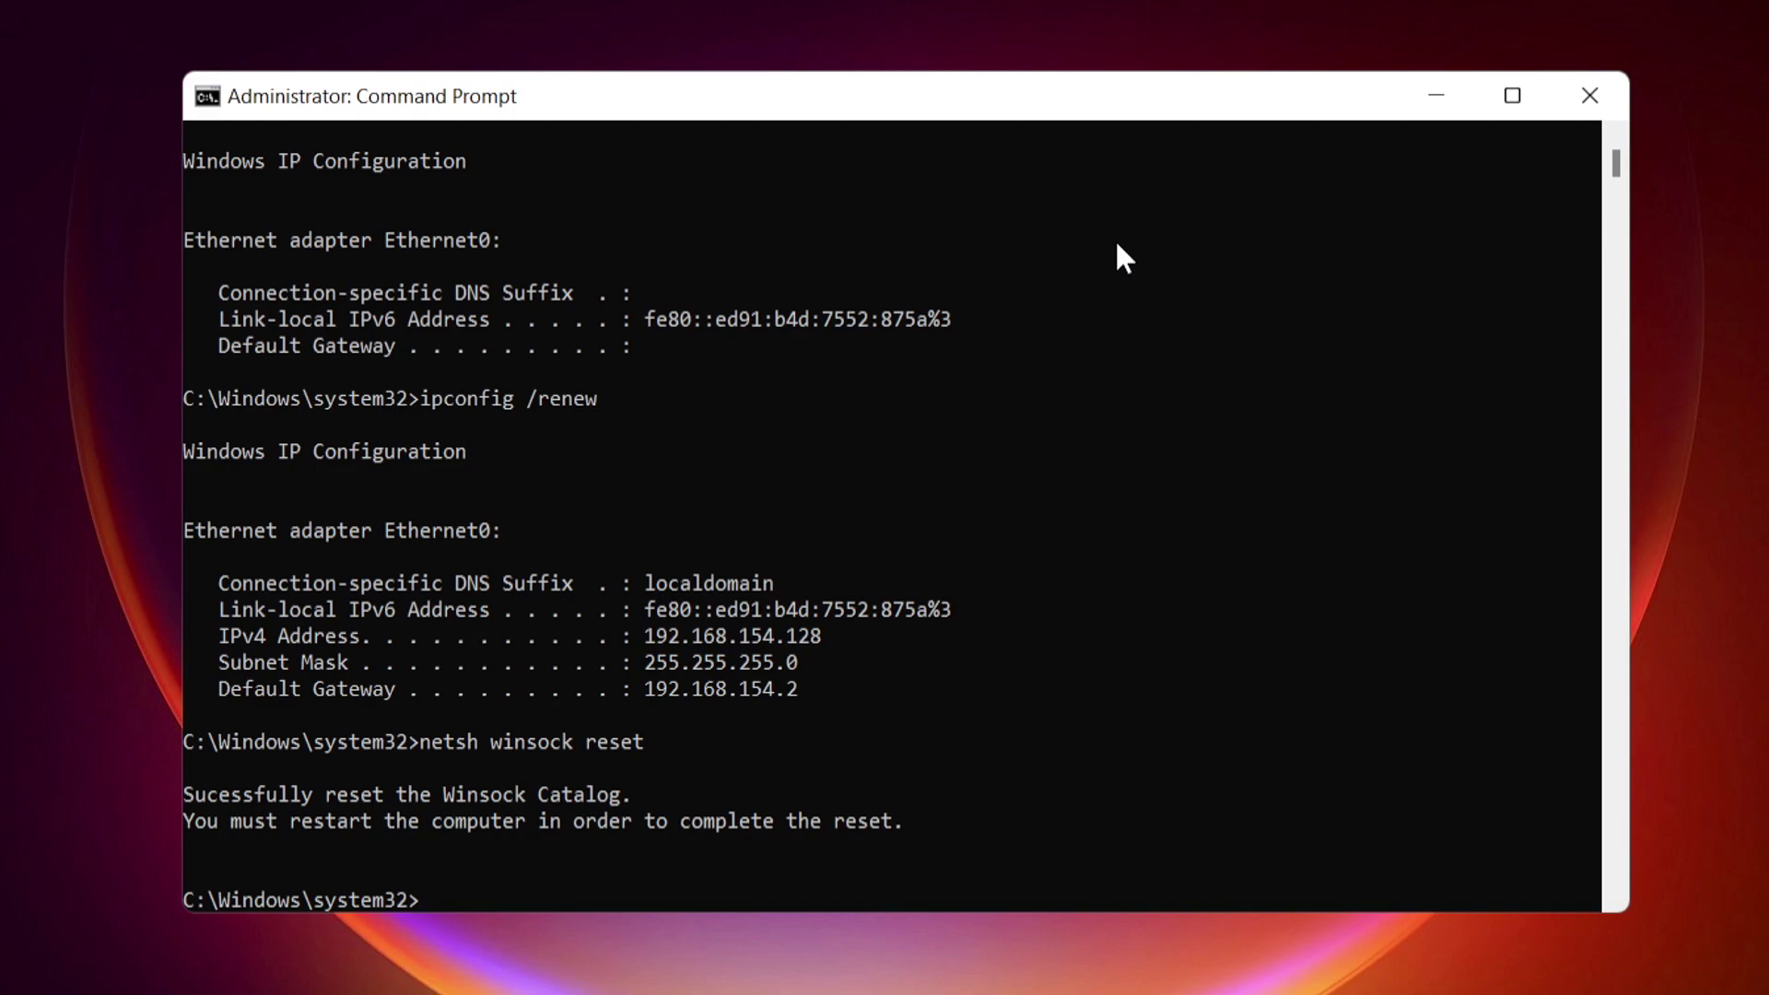
type("netsh")
type(" int ")
type("ip rese")
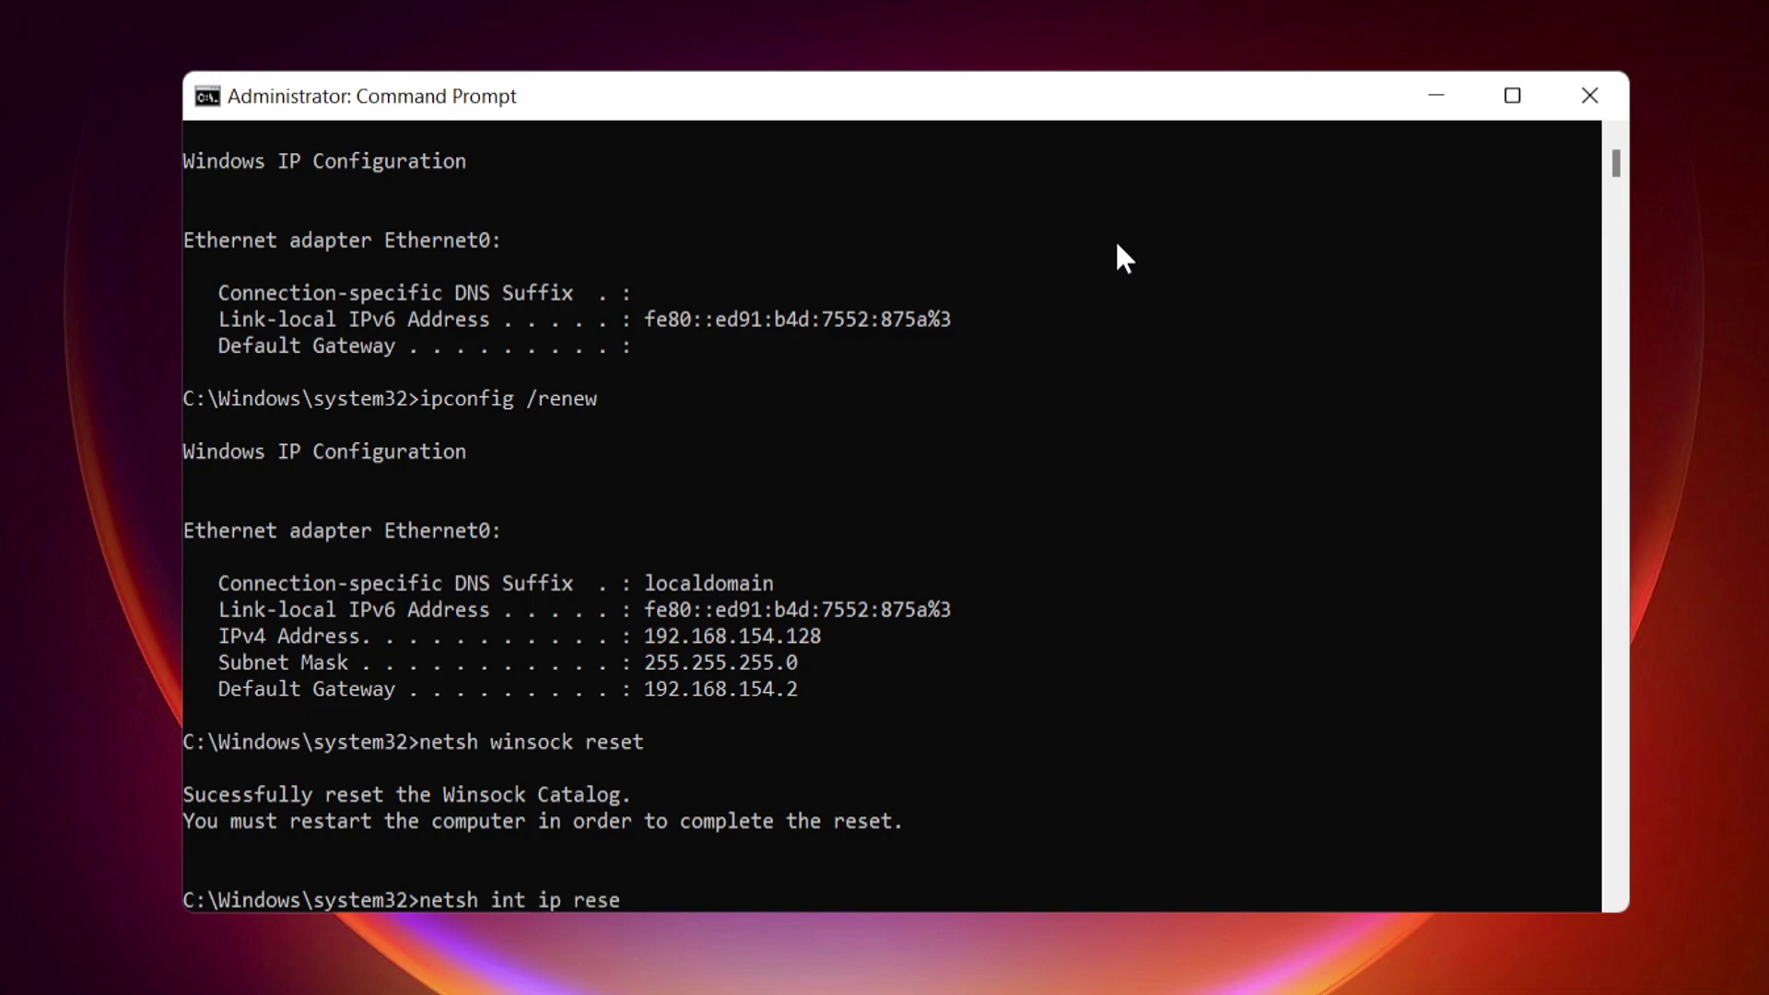
type("t")
key("Return")
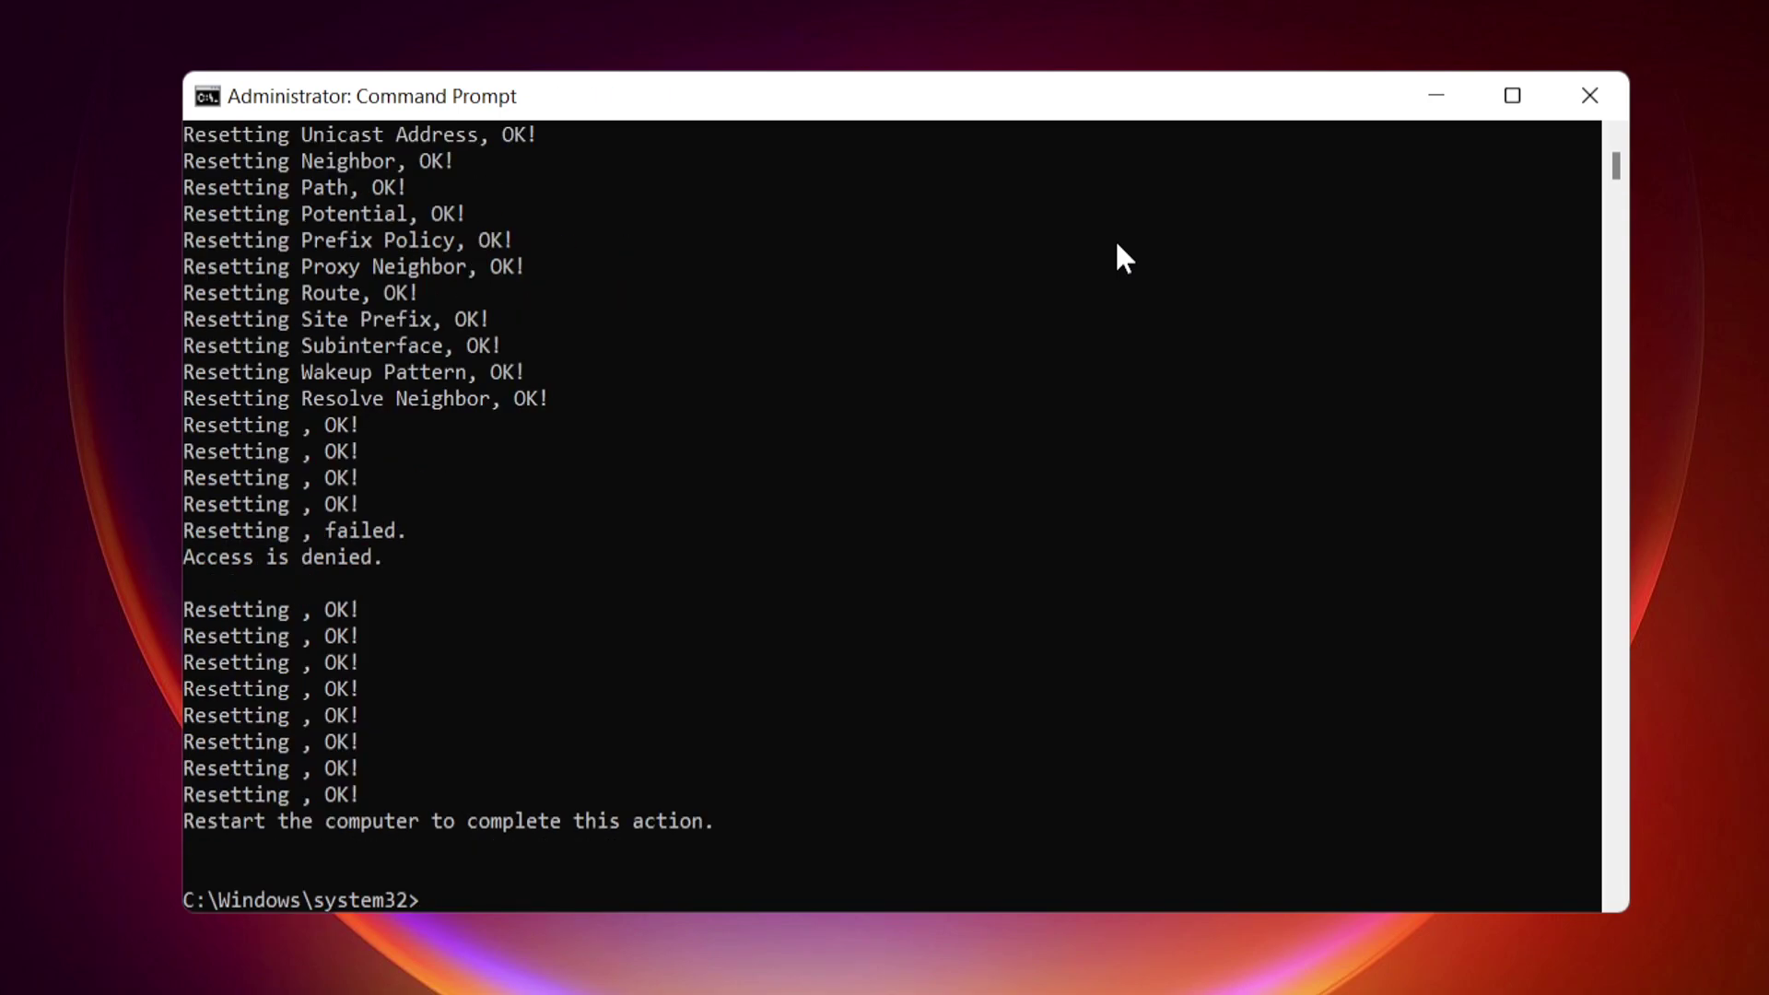
Step: Reset the IPv4 interface and TCP parameters, discarding a typed IPv6 reset command
type("netsh")
type(" inter")
type("face")
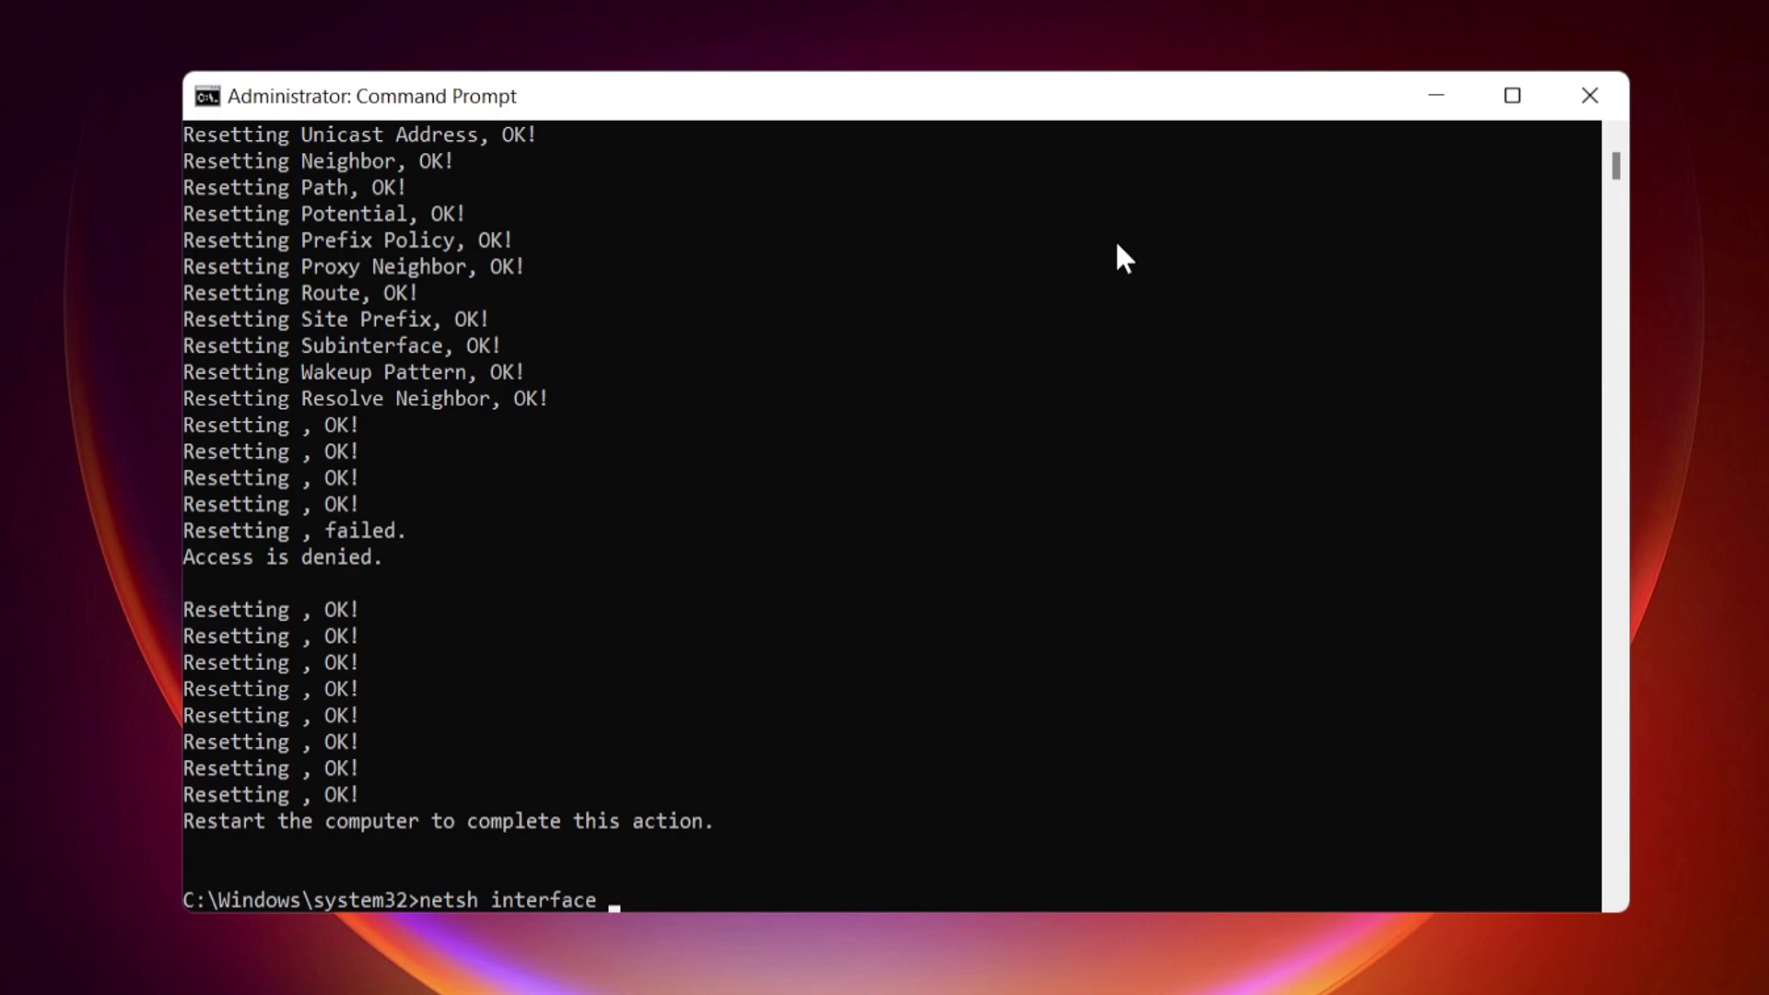
type(" ipv")
type("4 re")
type("set")
key("Return")
type("n")
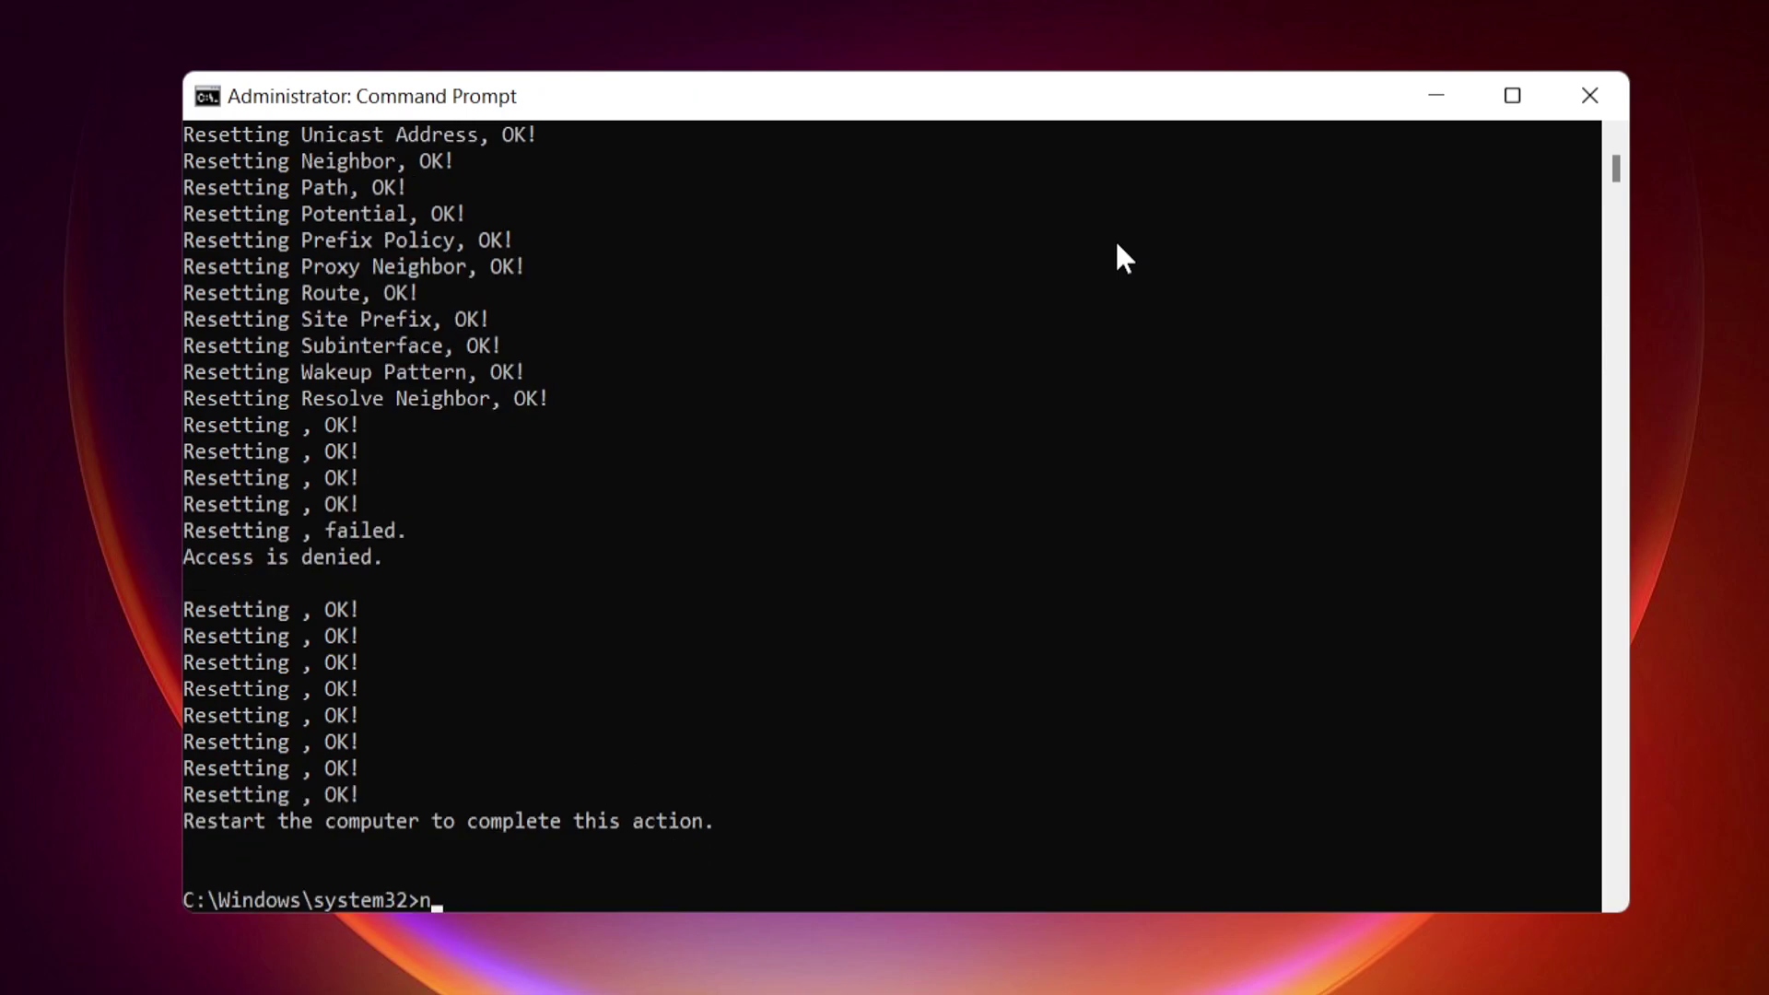
type("etsh ")
type("interf")
type("ace i")
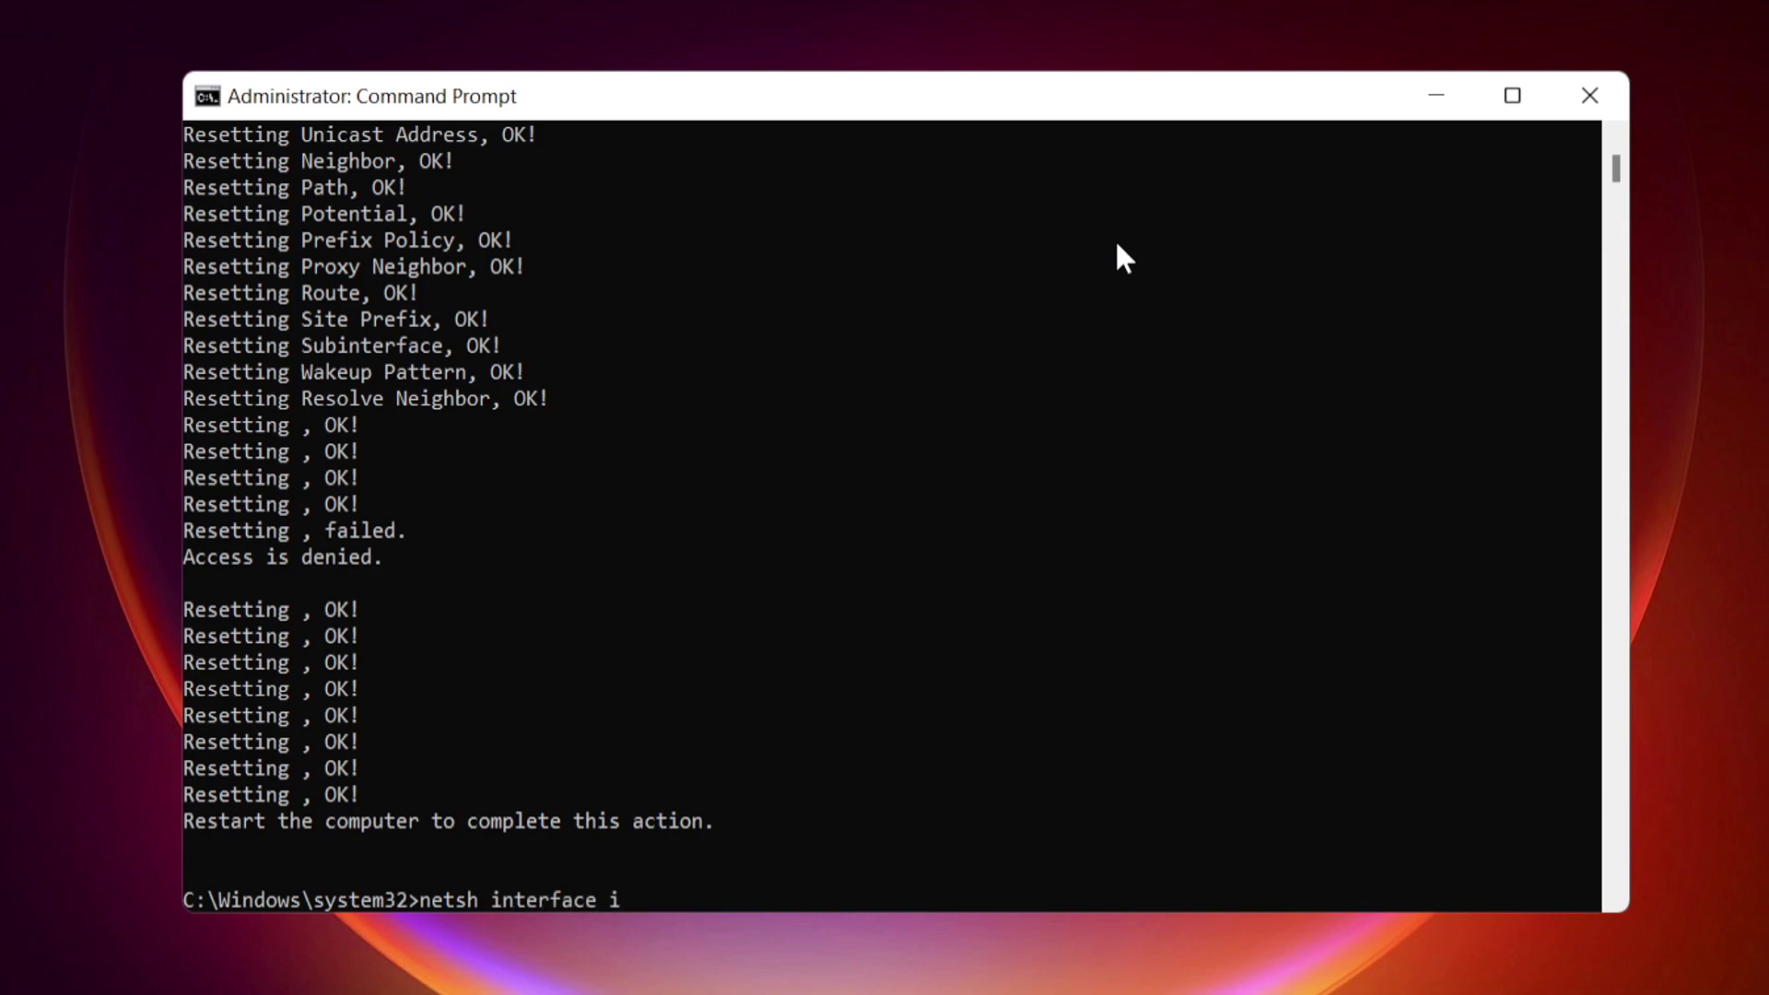
type("pv")
type("6 res")
type("et")
key("Escape")
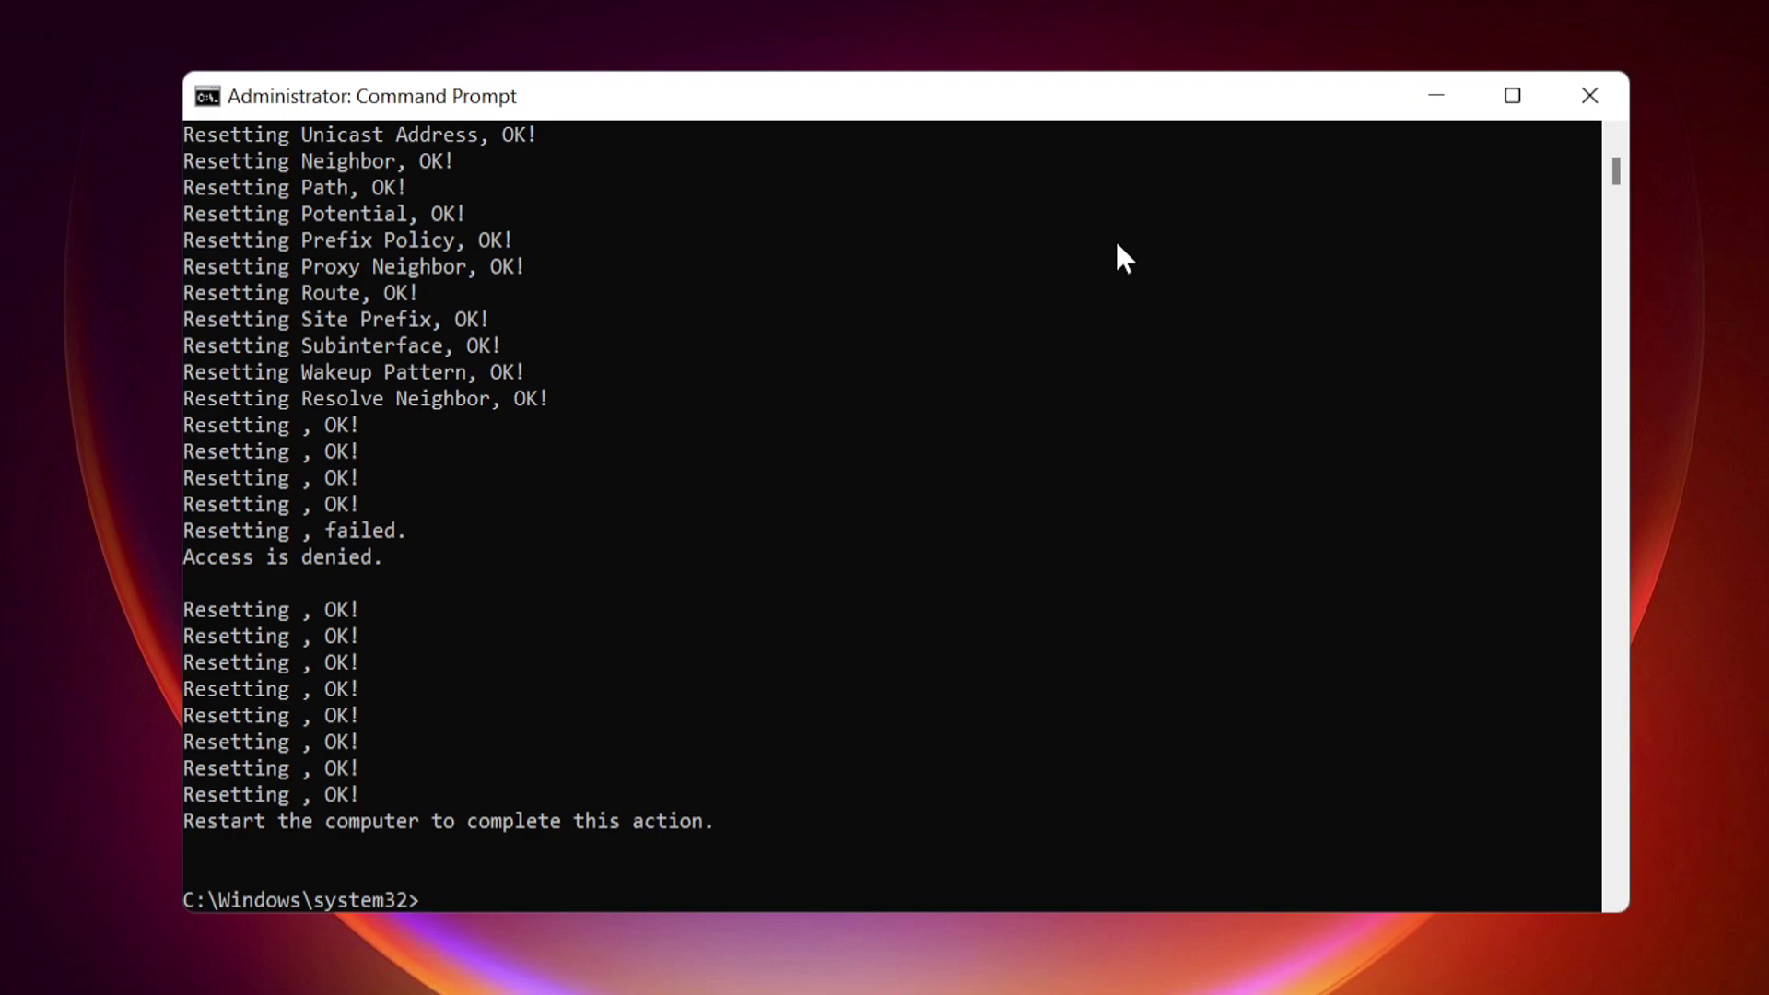
type("netsh")
type(" interfac")
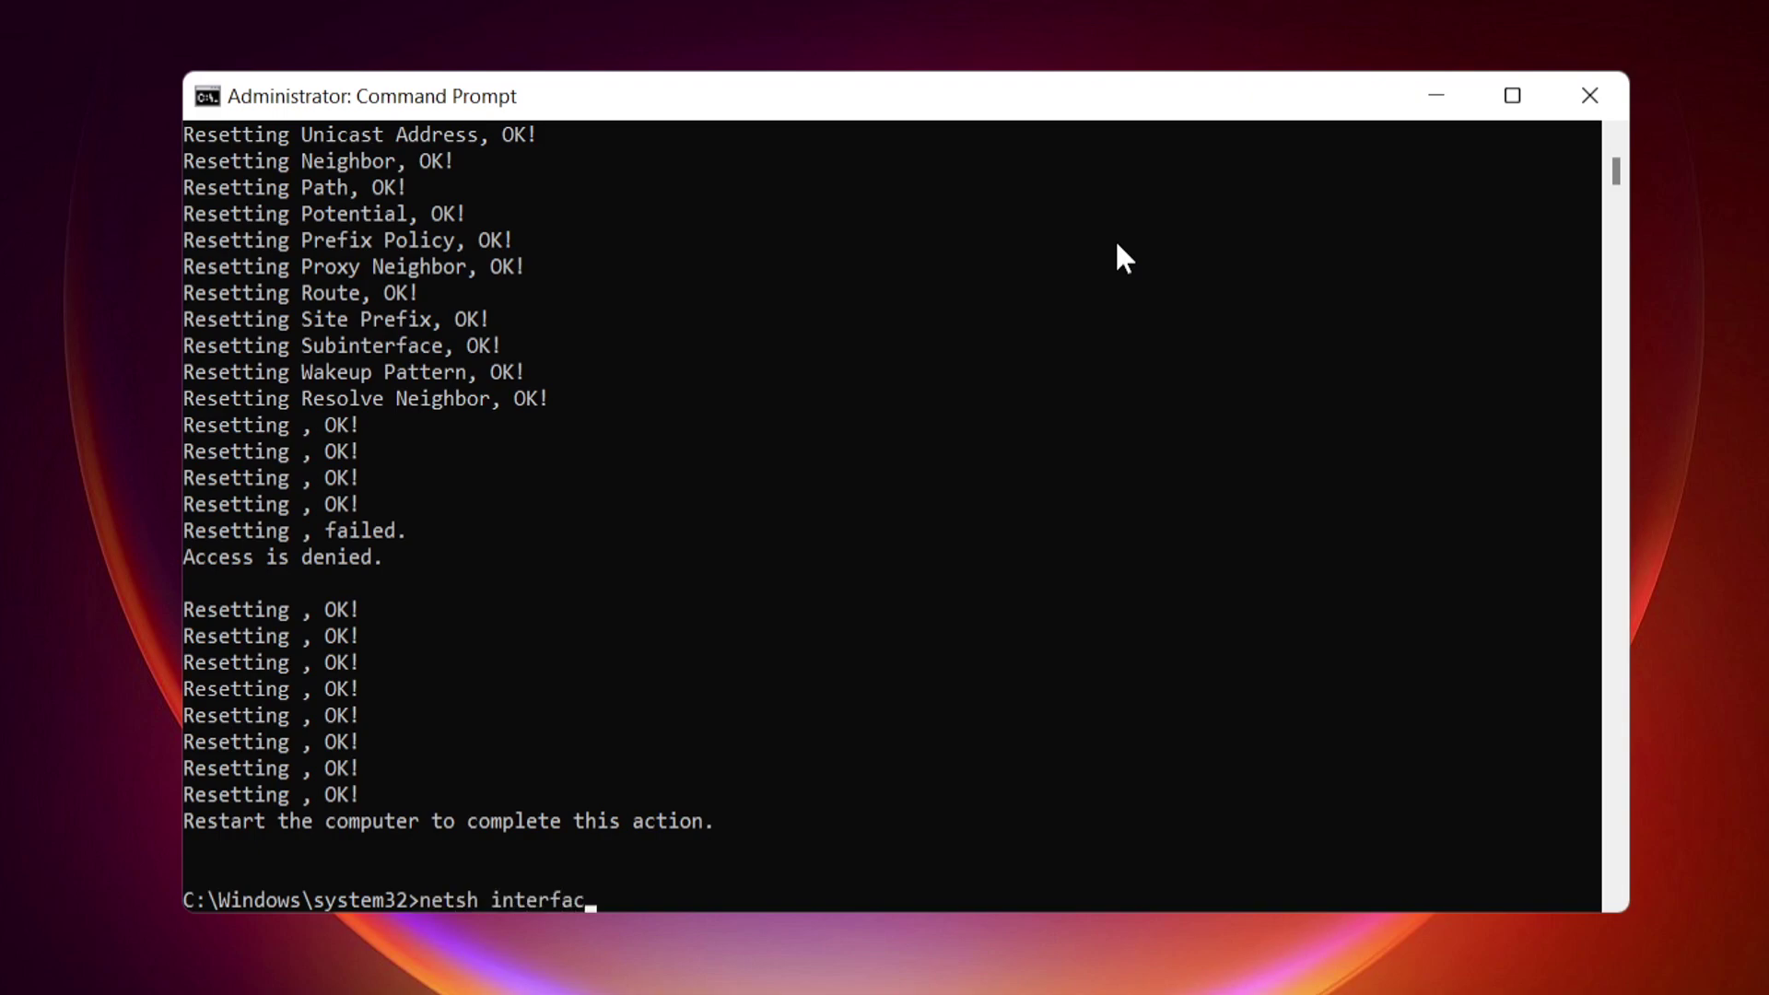
type("e ")
type("tcp res")
type("et")
key("Return")
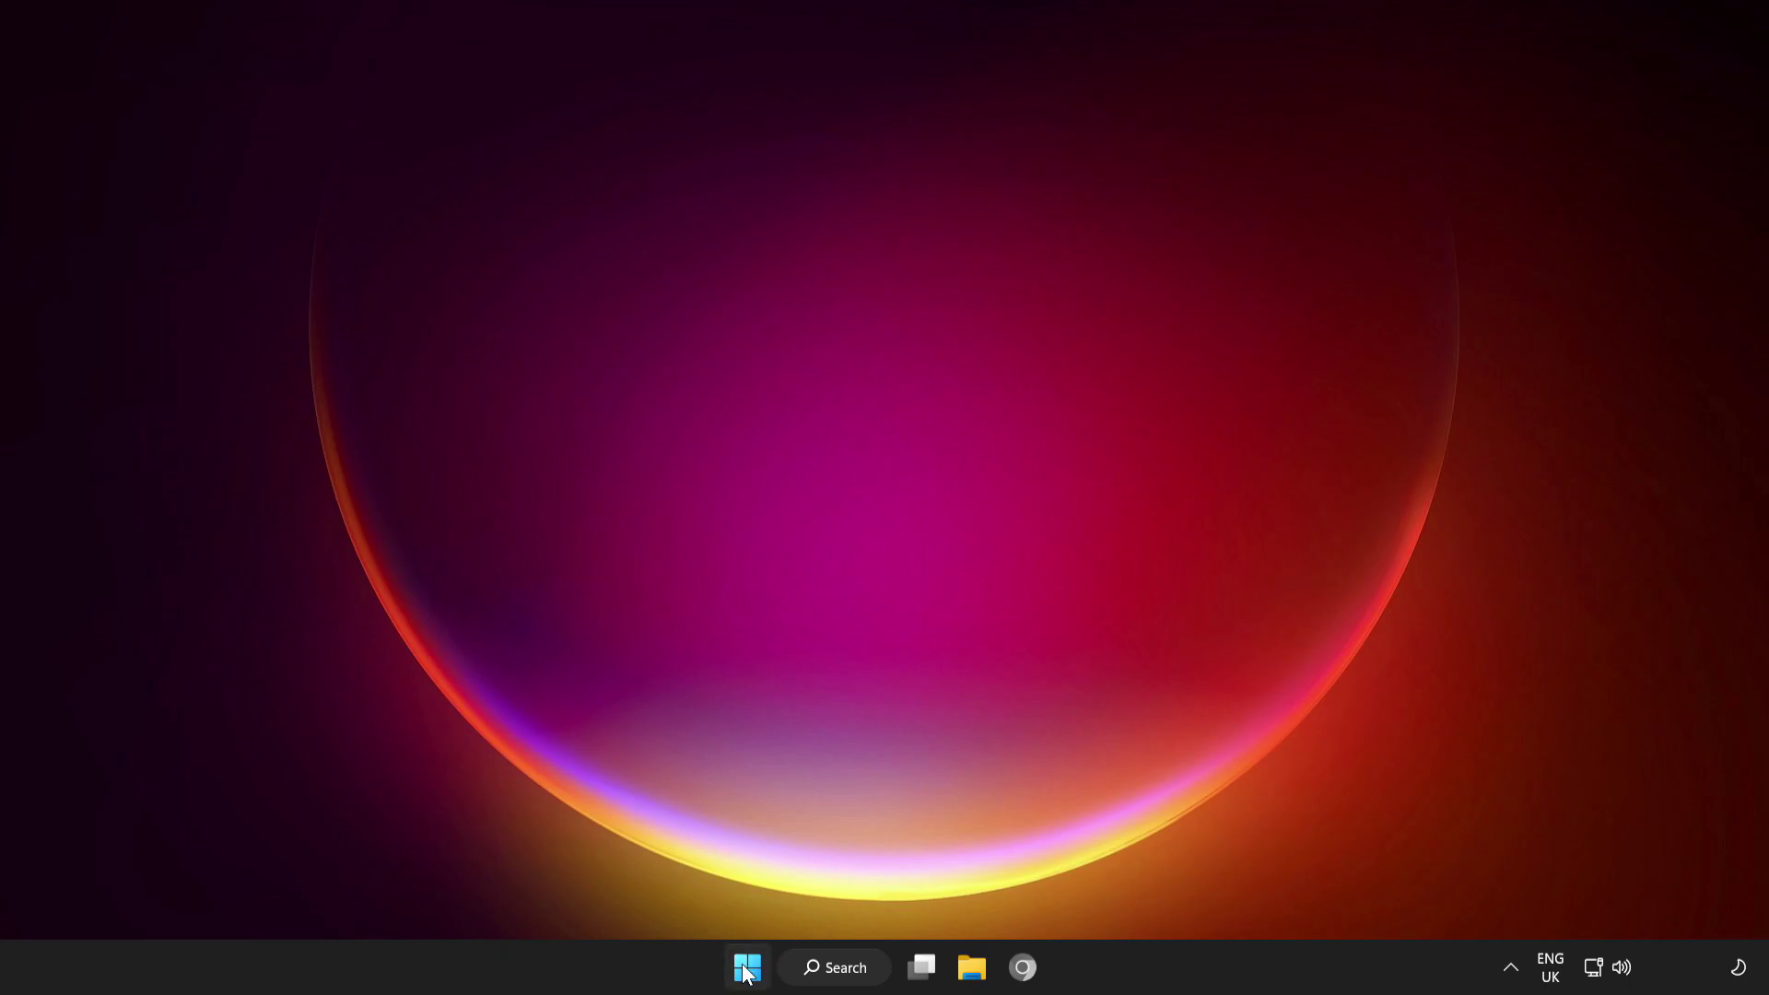
Step: Search 'update' and run a Windows Update check, which reports the PC up to date
left_click(745, 967)
left_click(1172, 888)
left_click(834, 969)
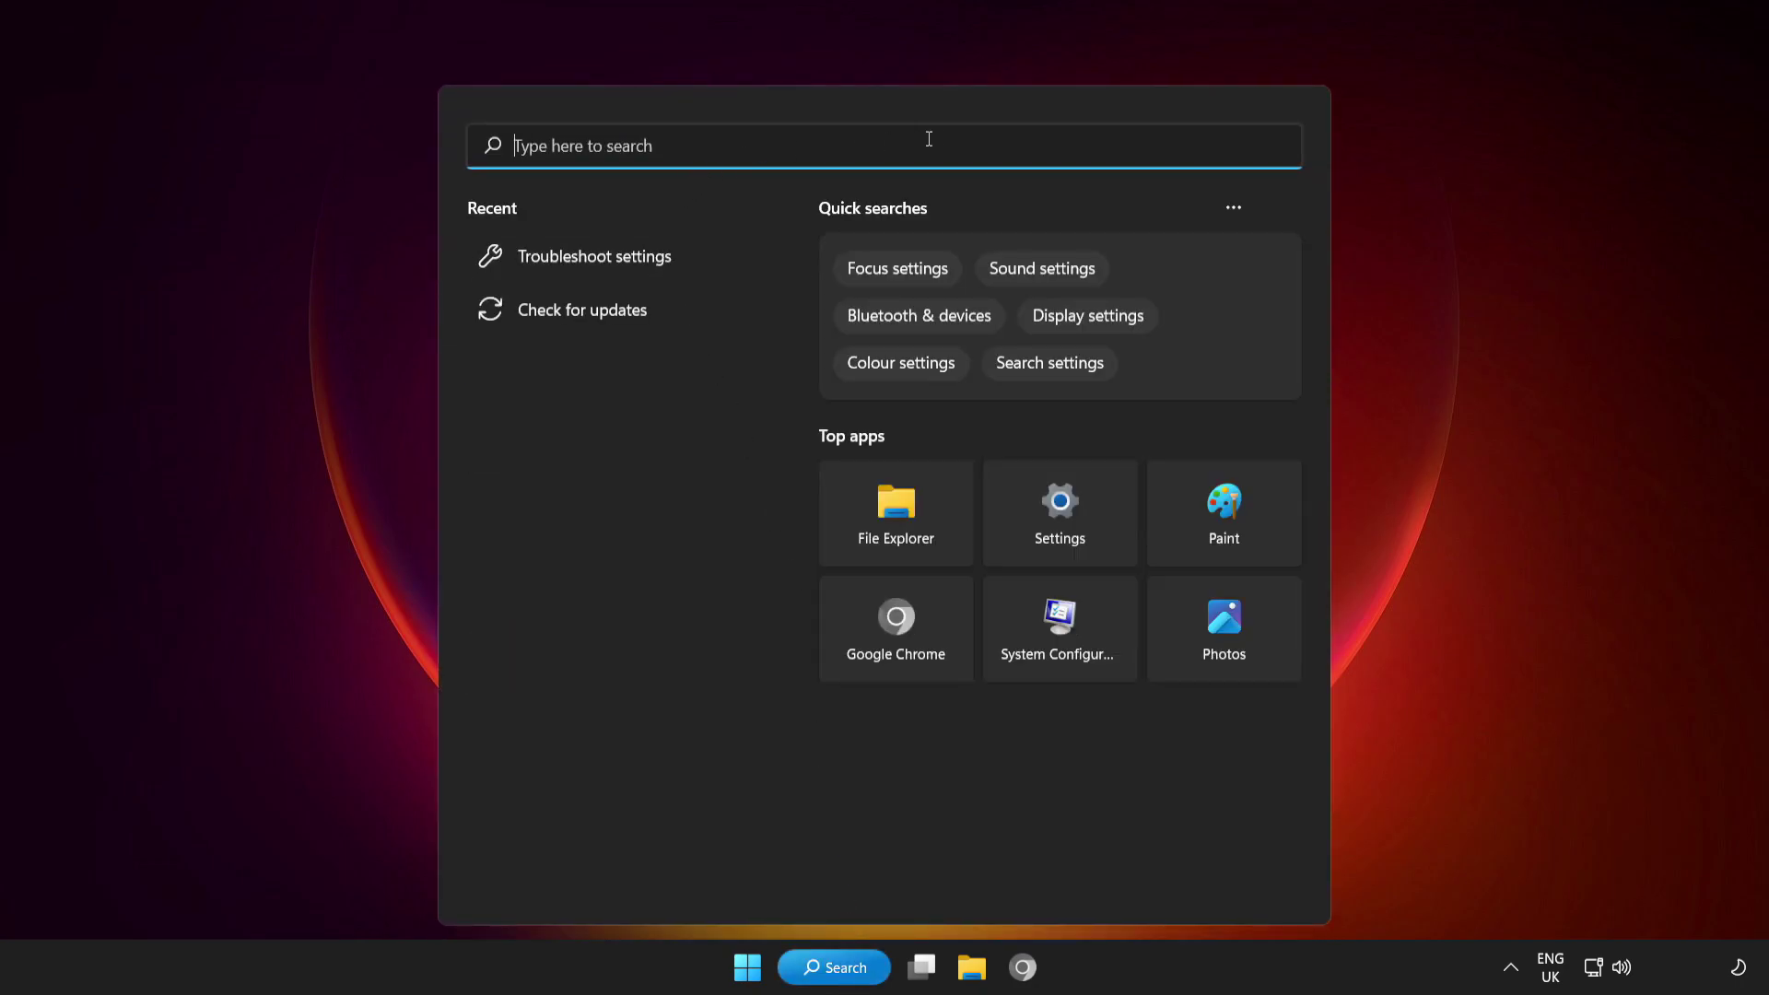
type("upda")
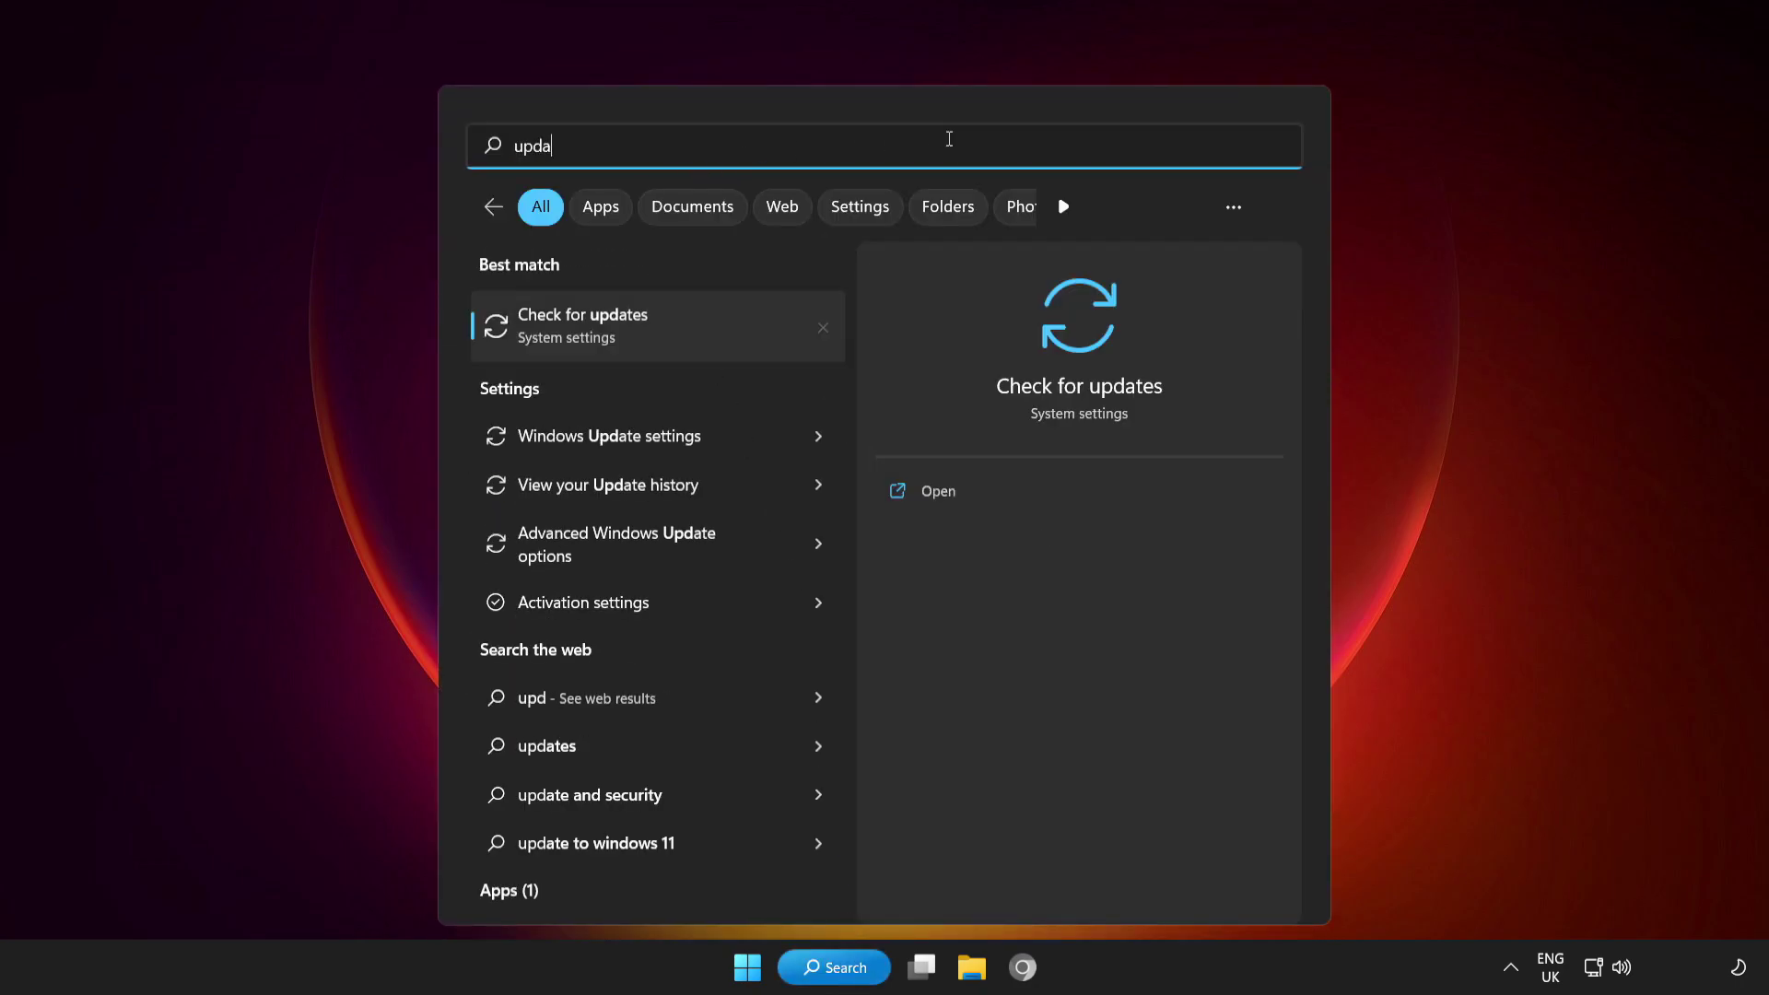
type("te")
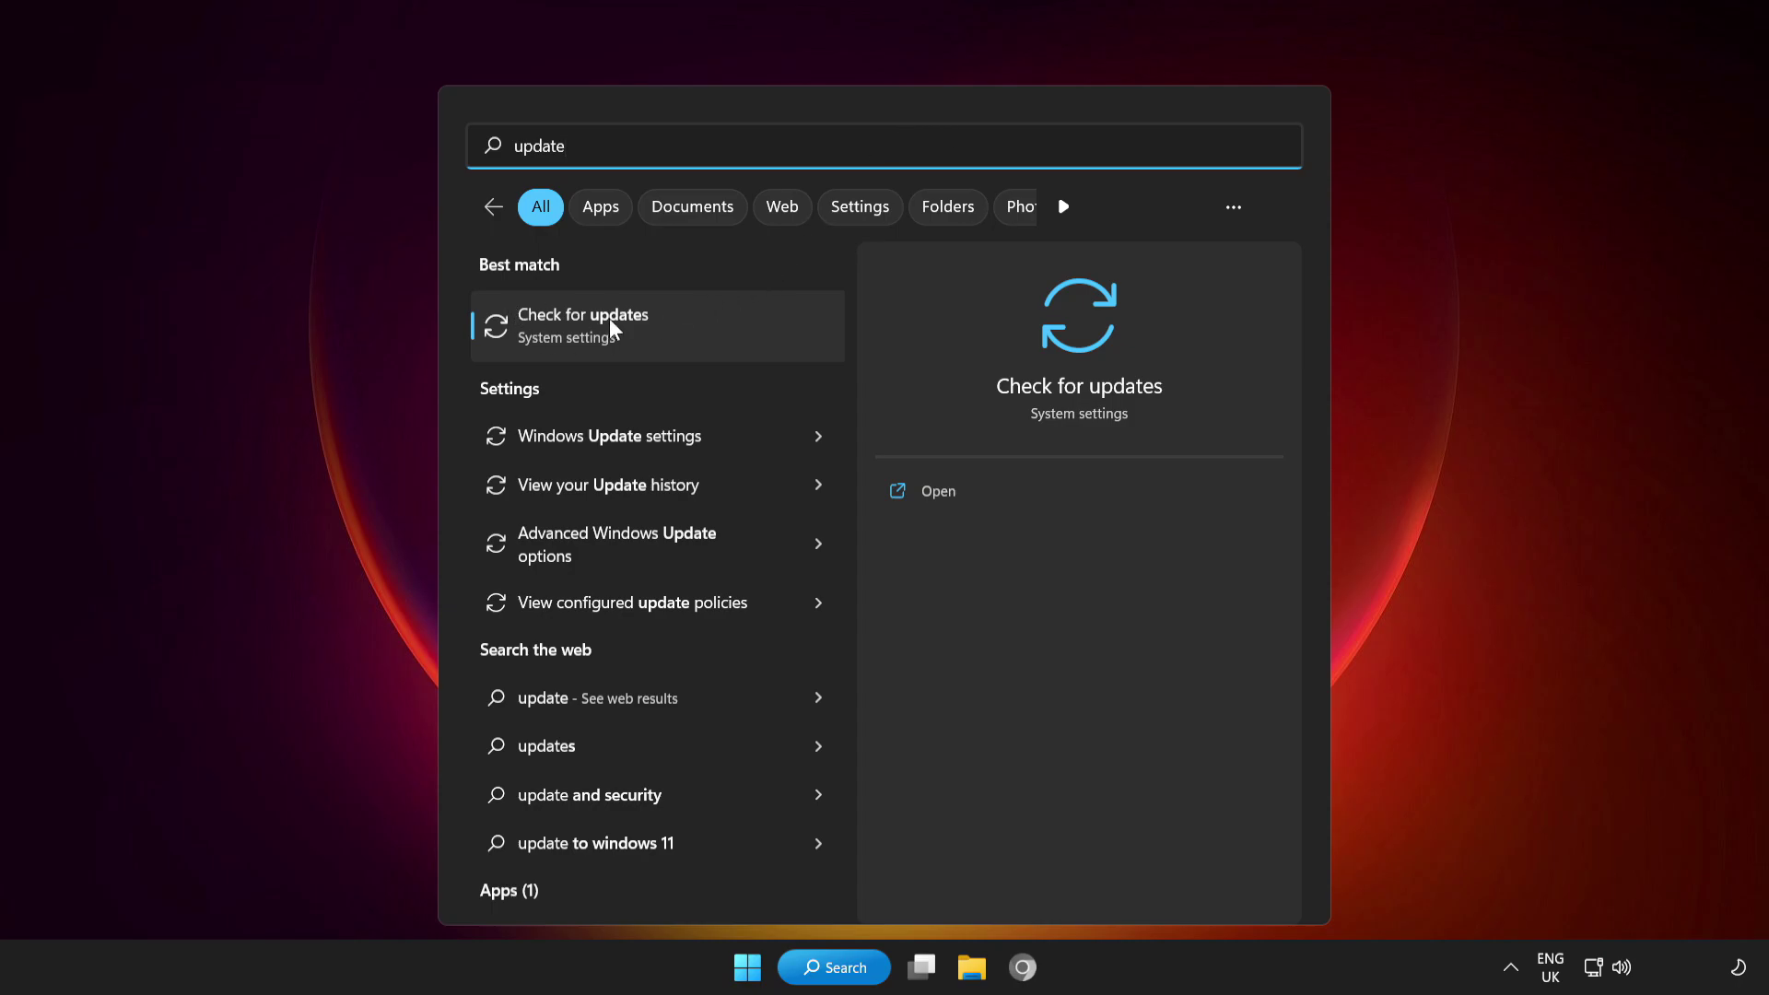
left_click(684, 330)
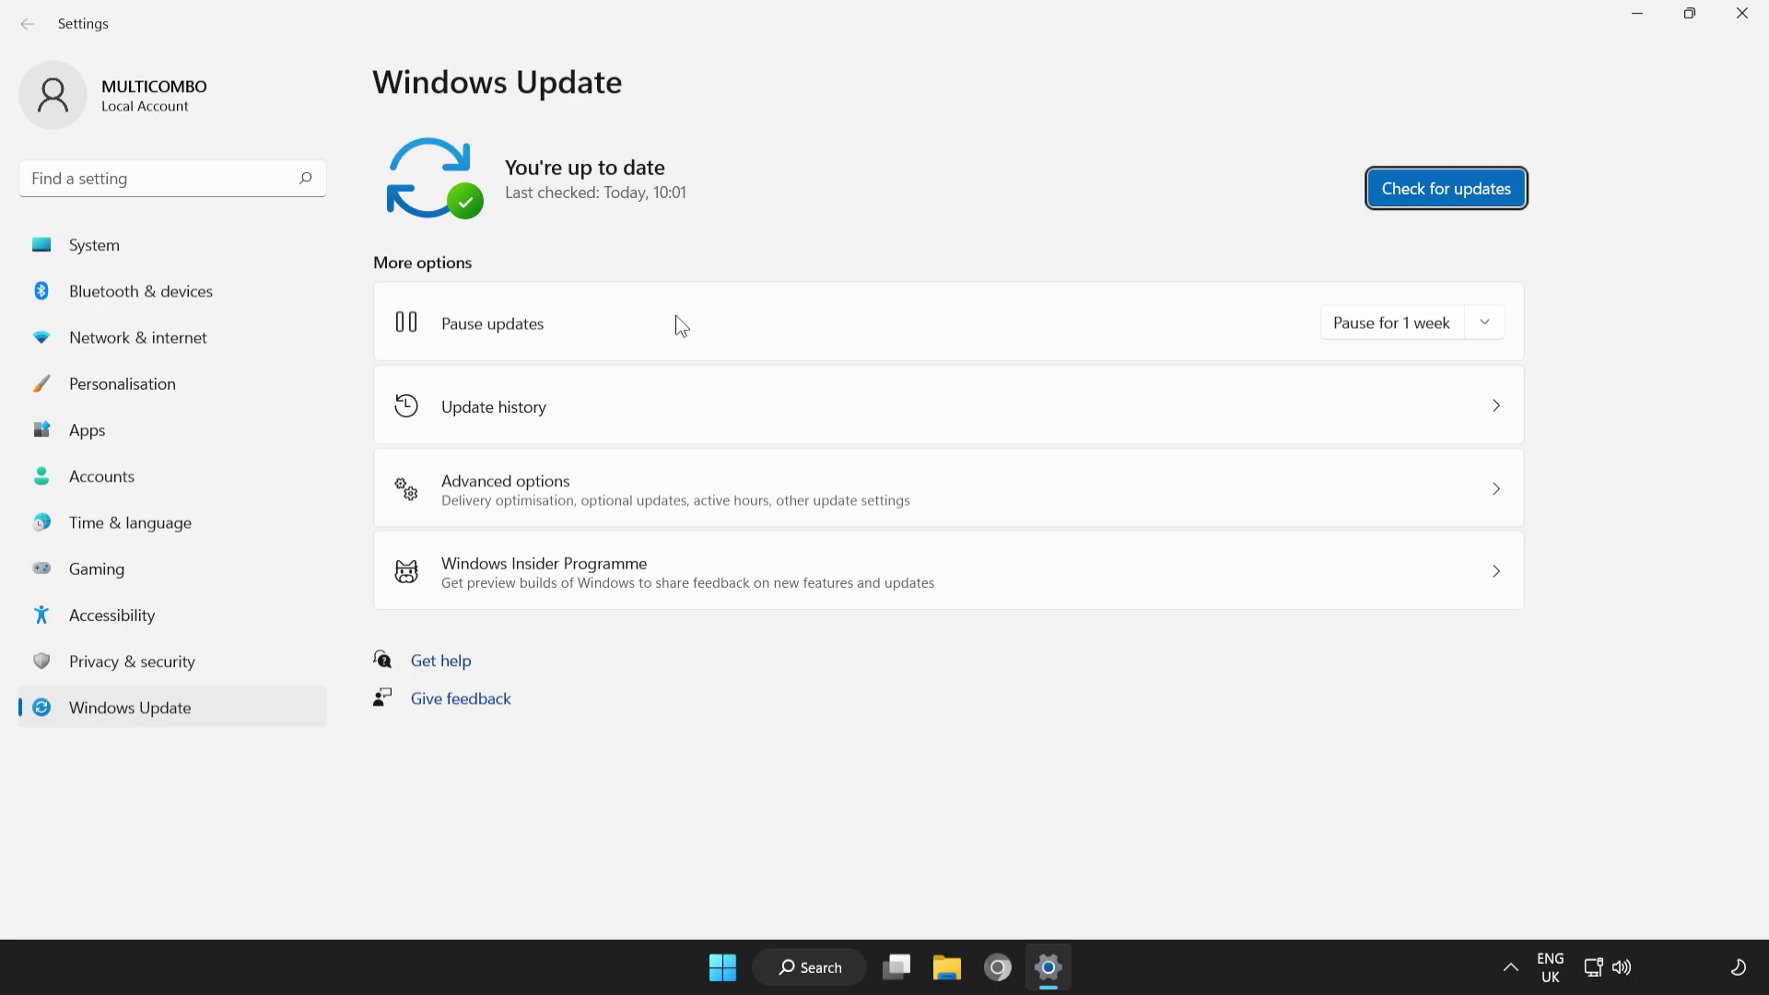
left_click(1445, 201)
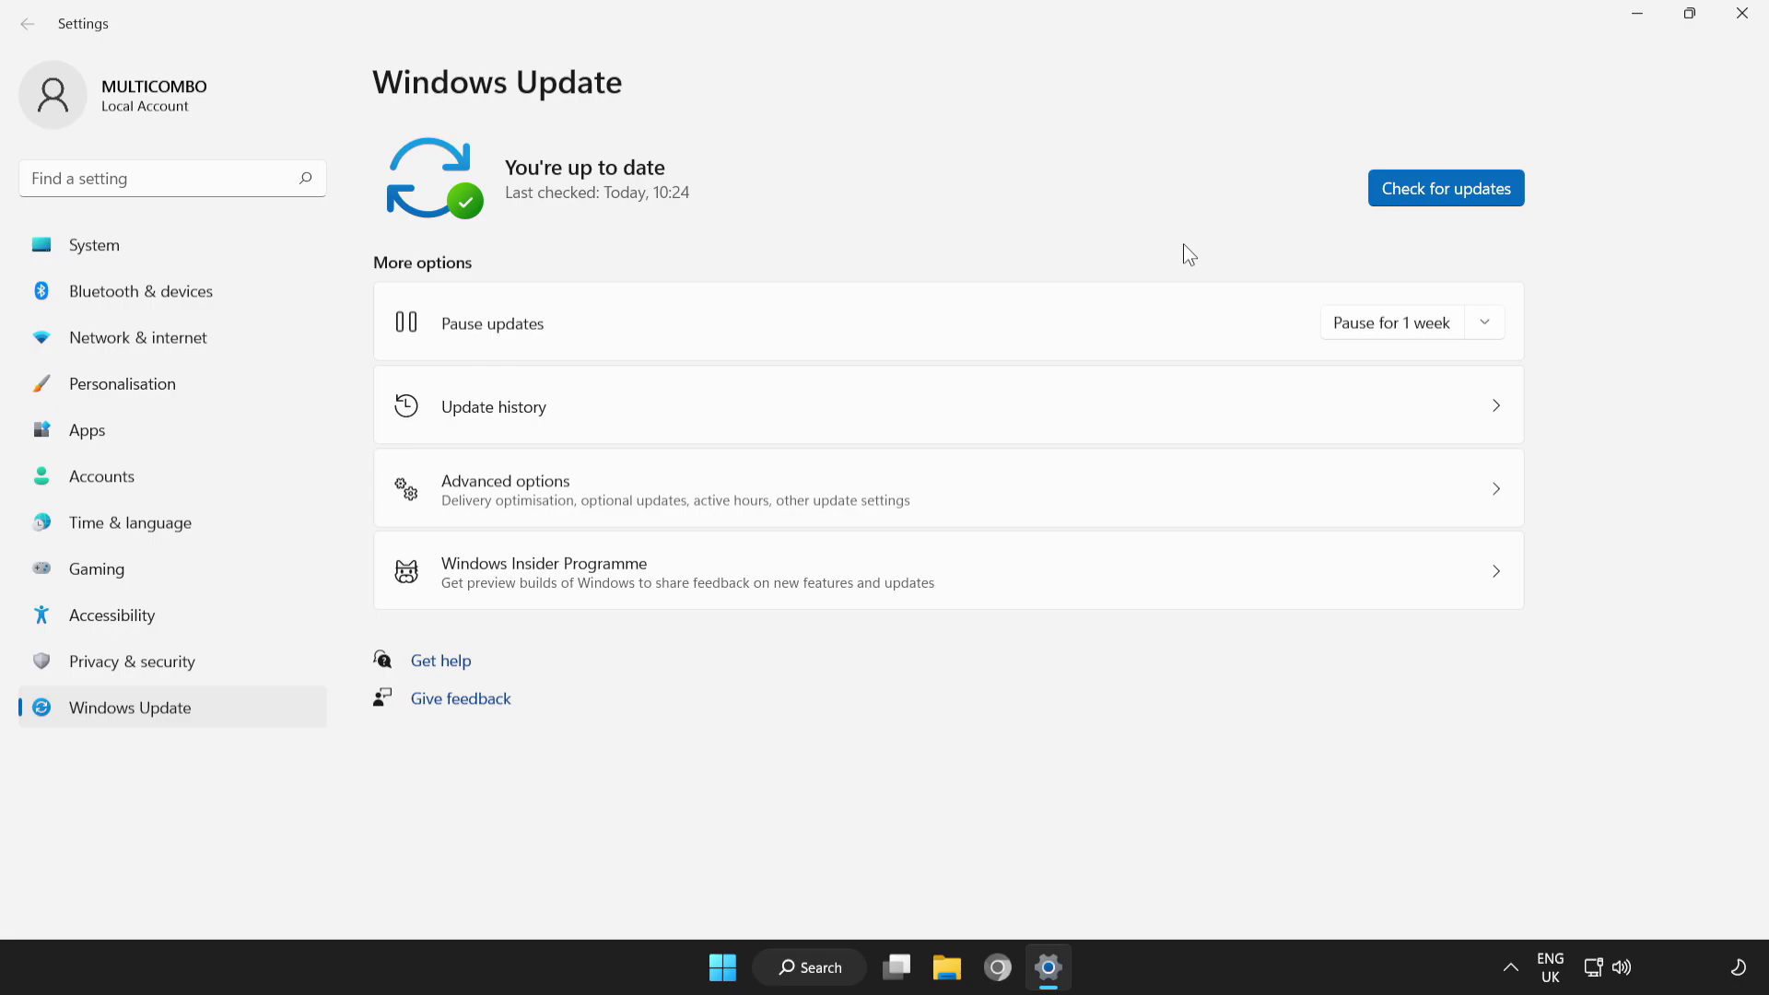
Step: Reach the Network reset page under Network & internet's Advanced network settings
left_click(1745, 20)
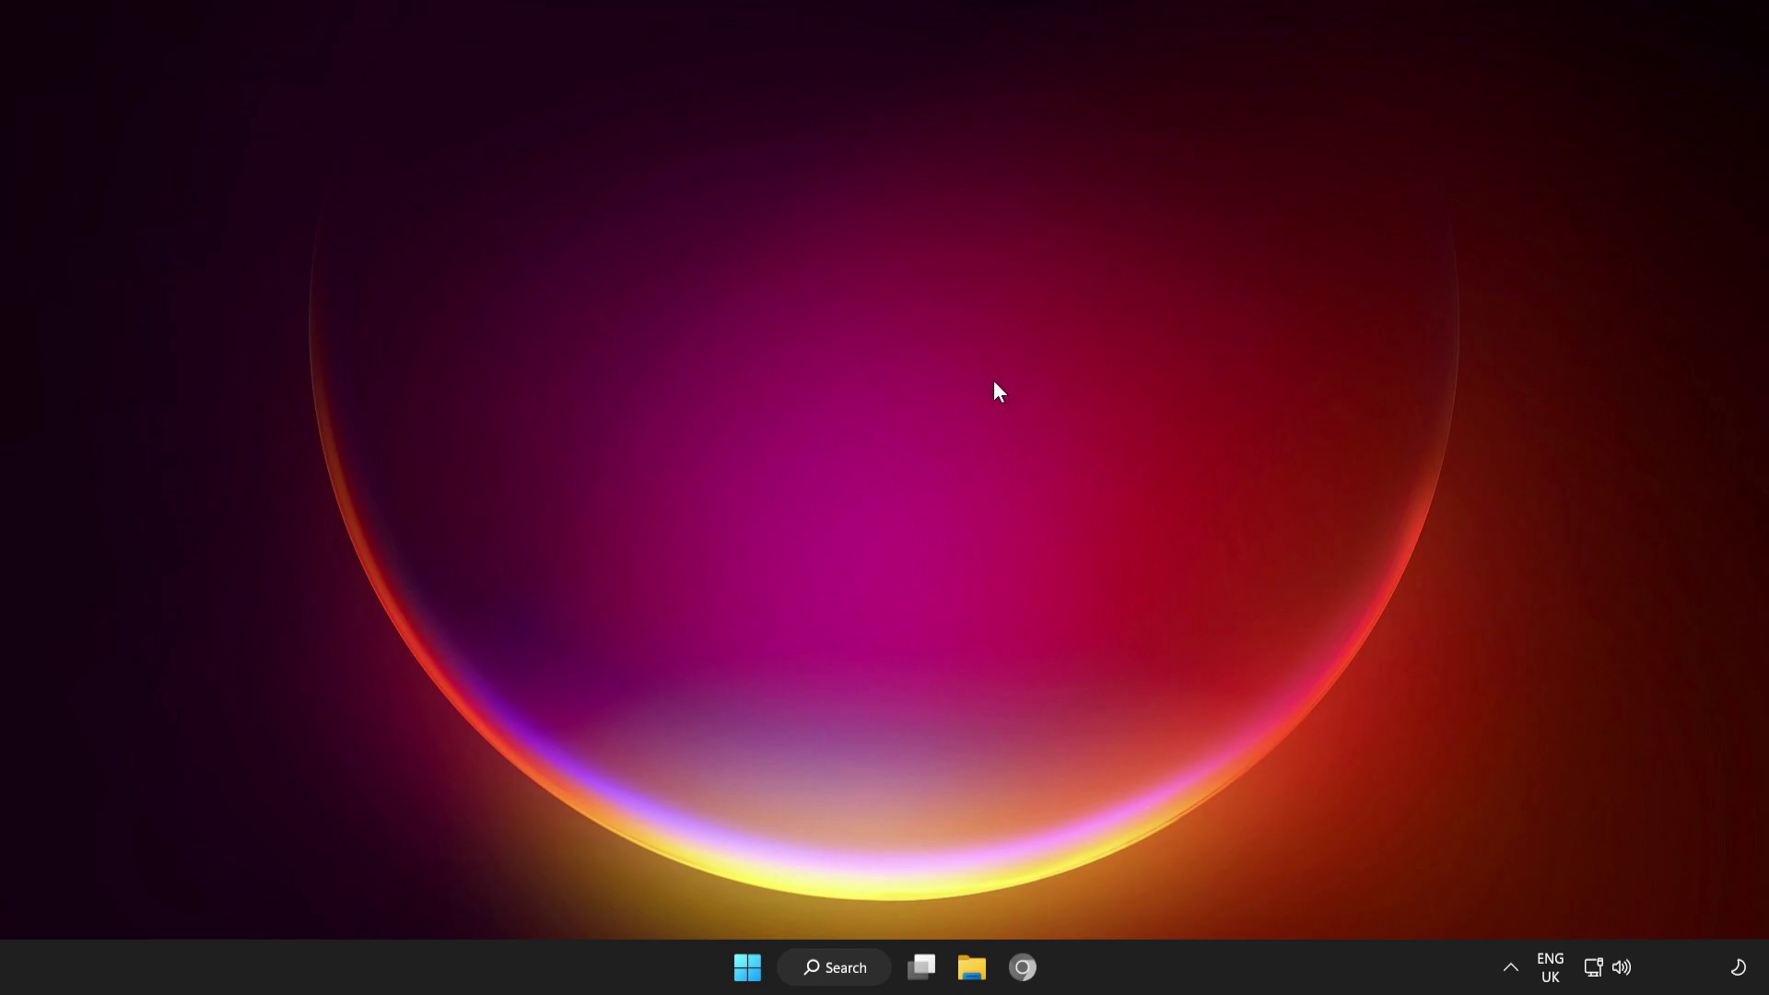
right_click(1595, 965)
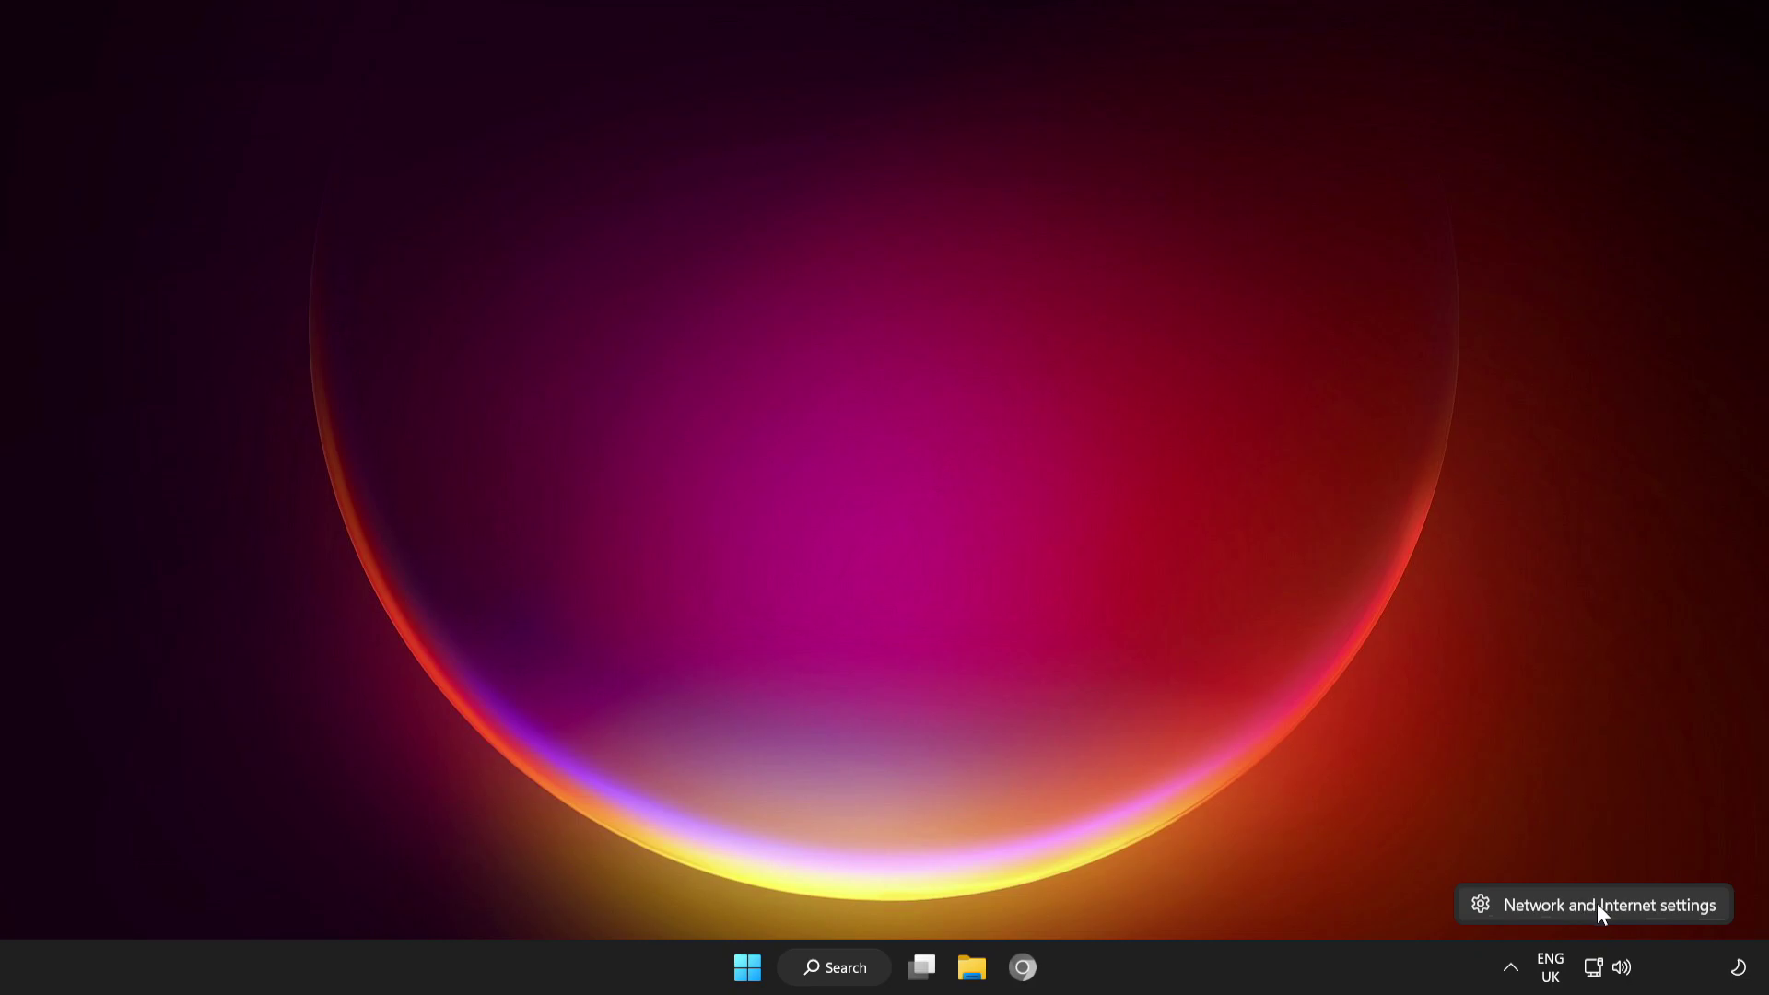
left_click(1596, 908)
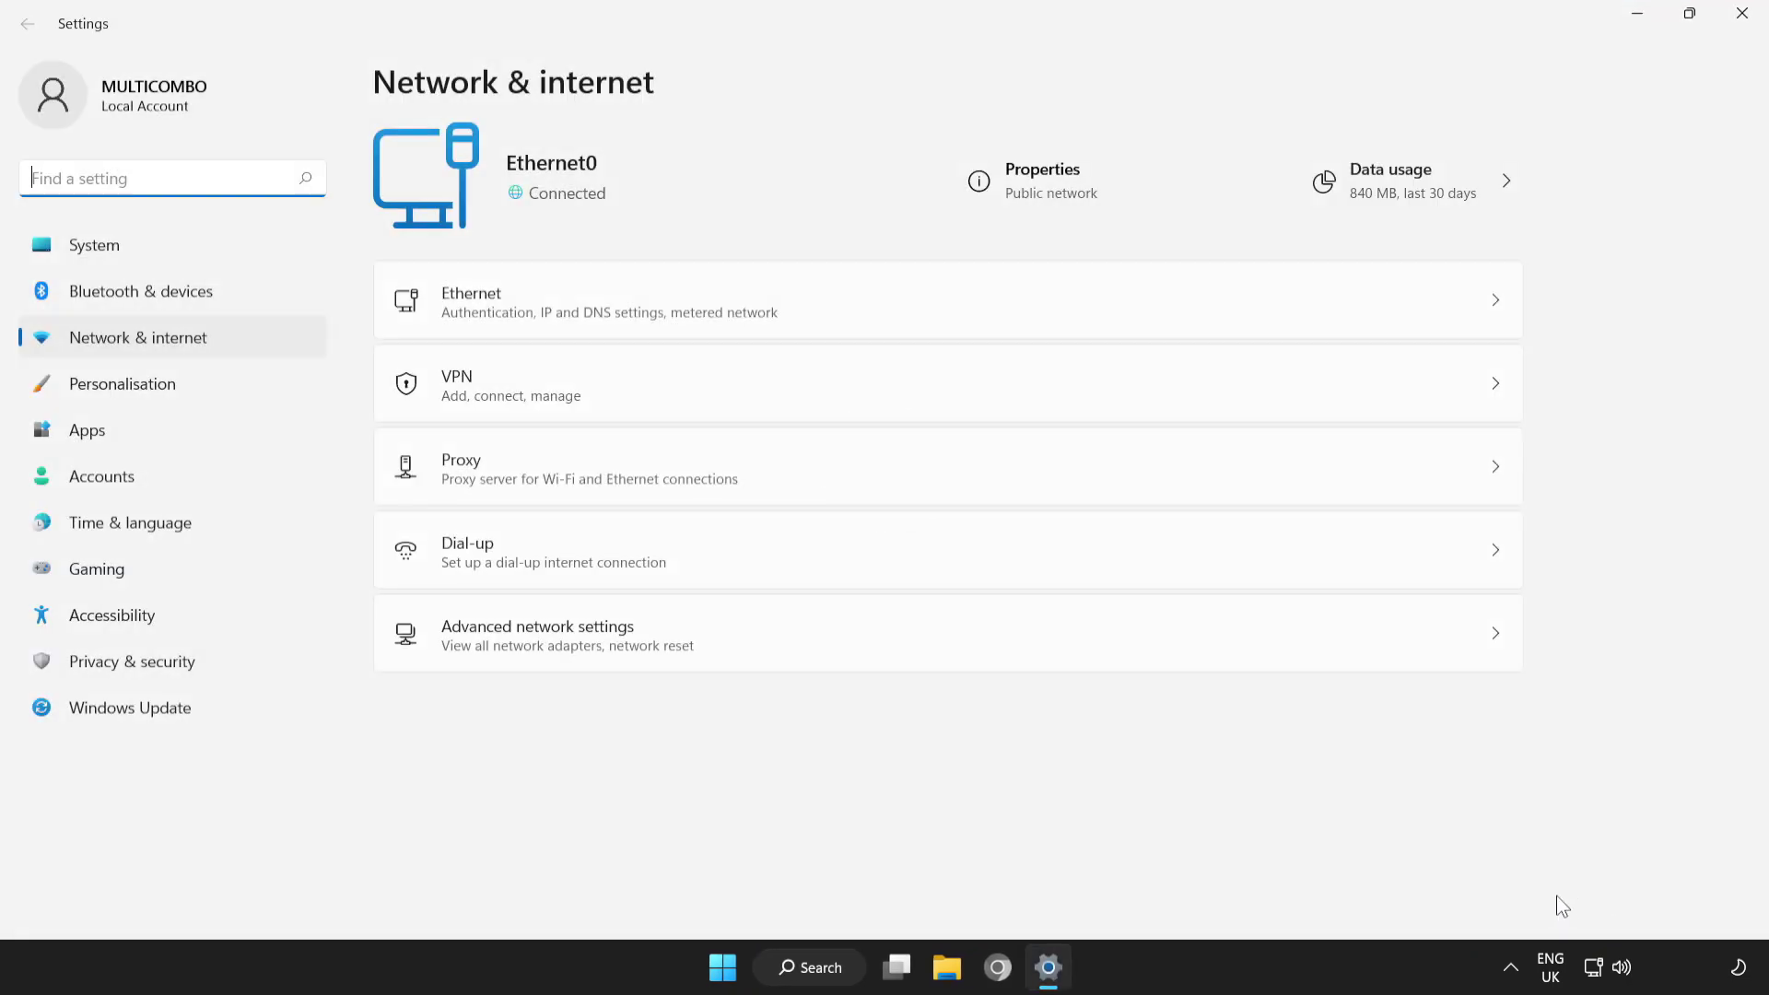
left_click(619, 653)
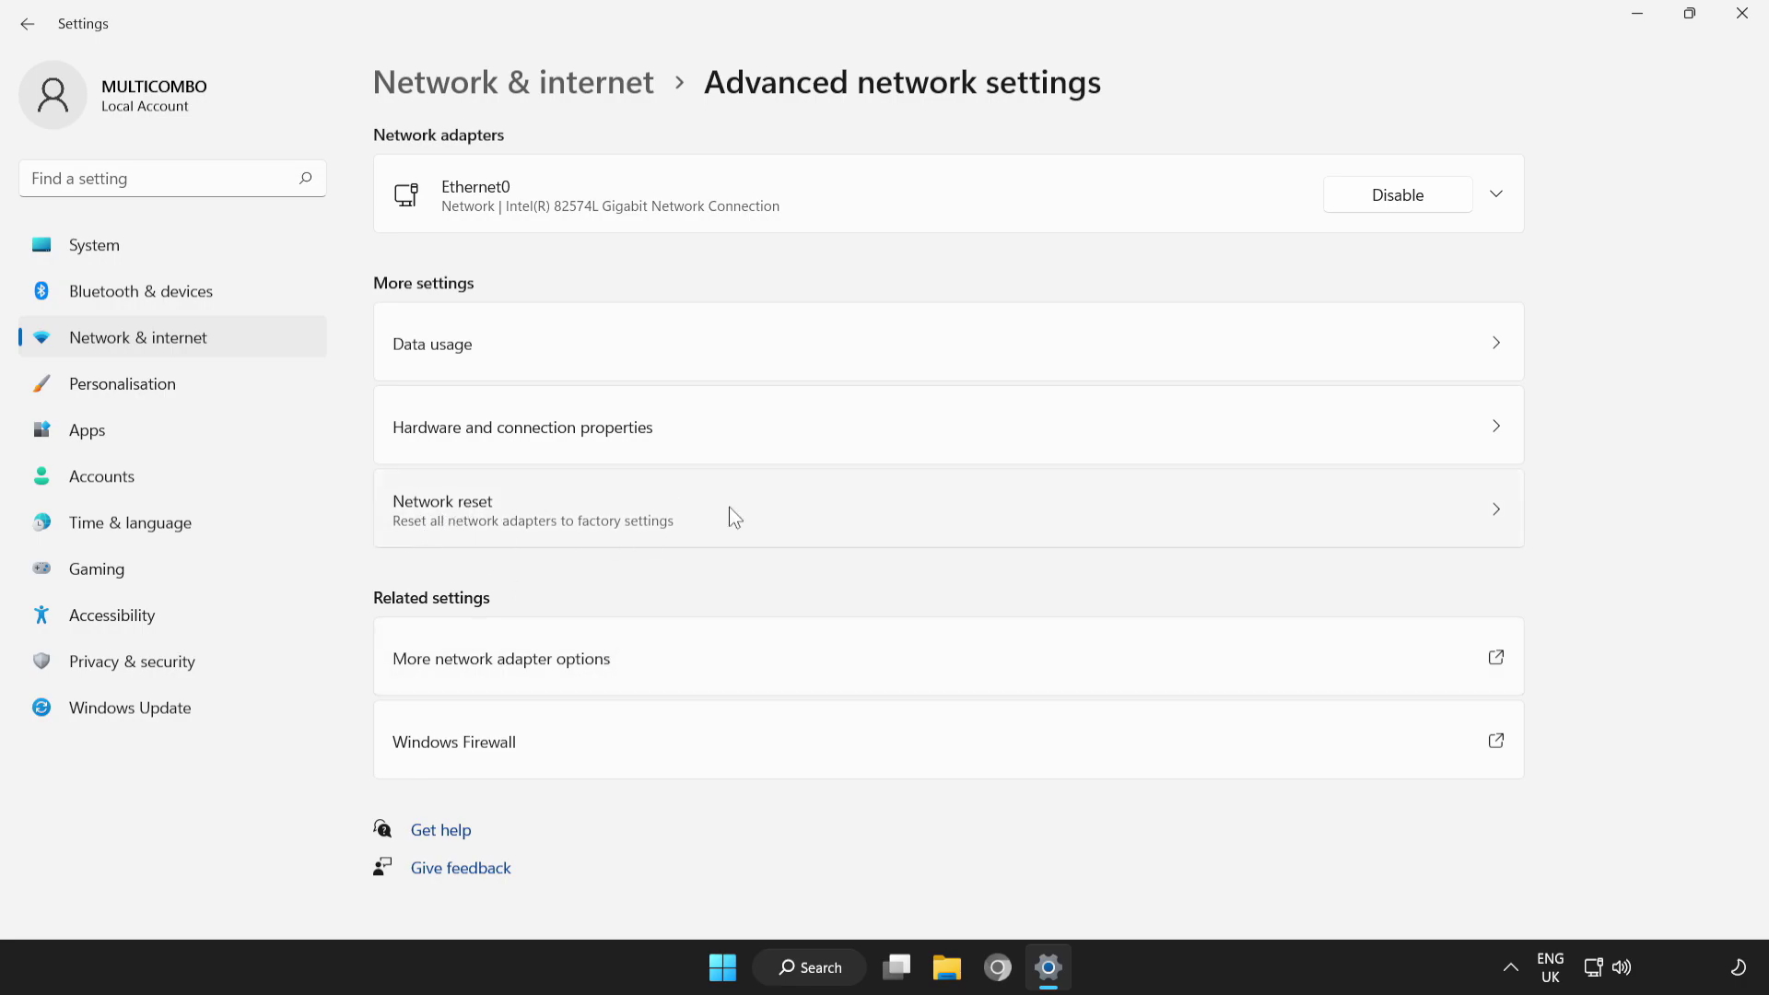
left_click(848, 526)
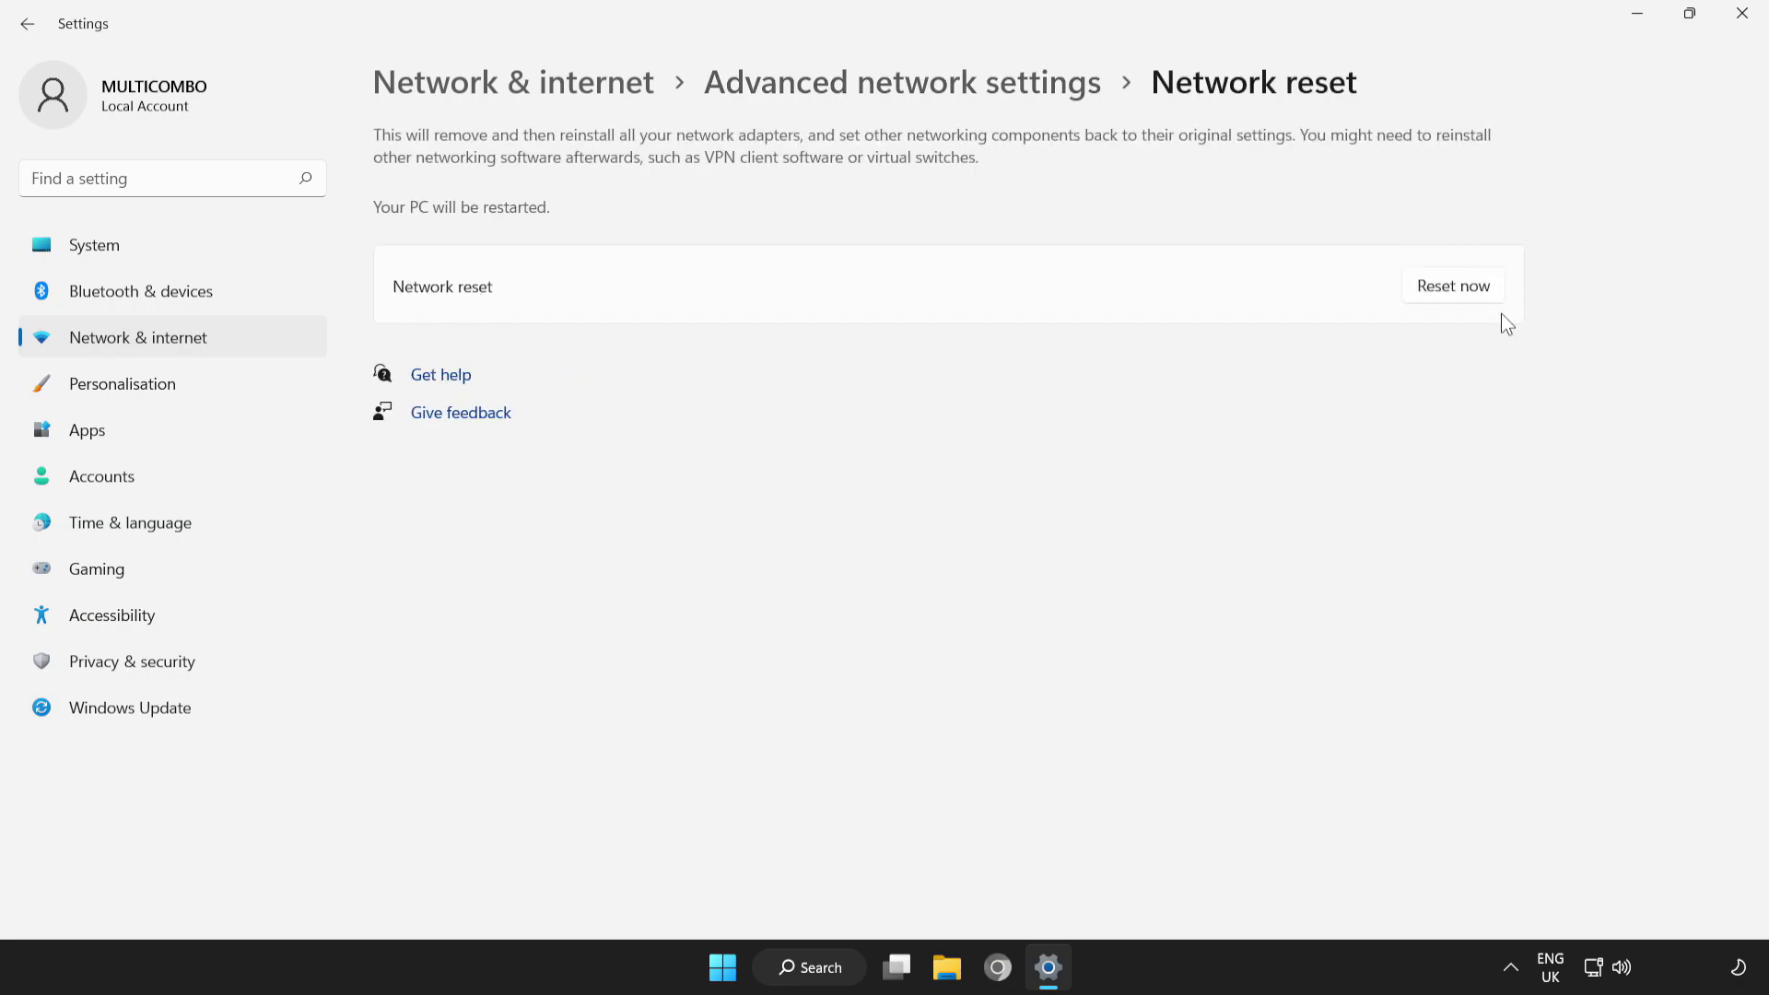
Step: Confirm Reset now, dismiss the sign-out notice, and close Settings
left_click(1453, 286)
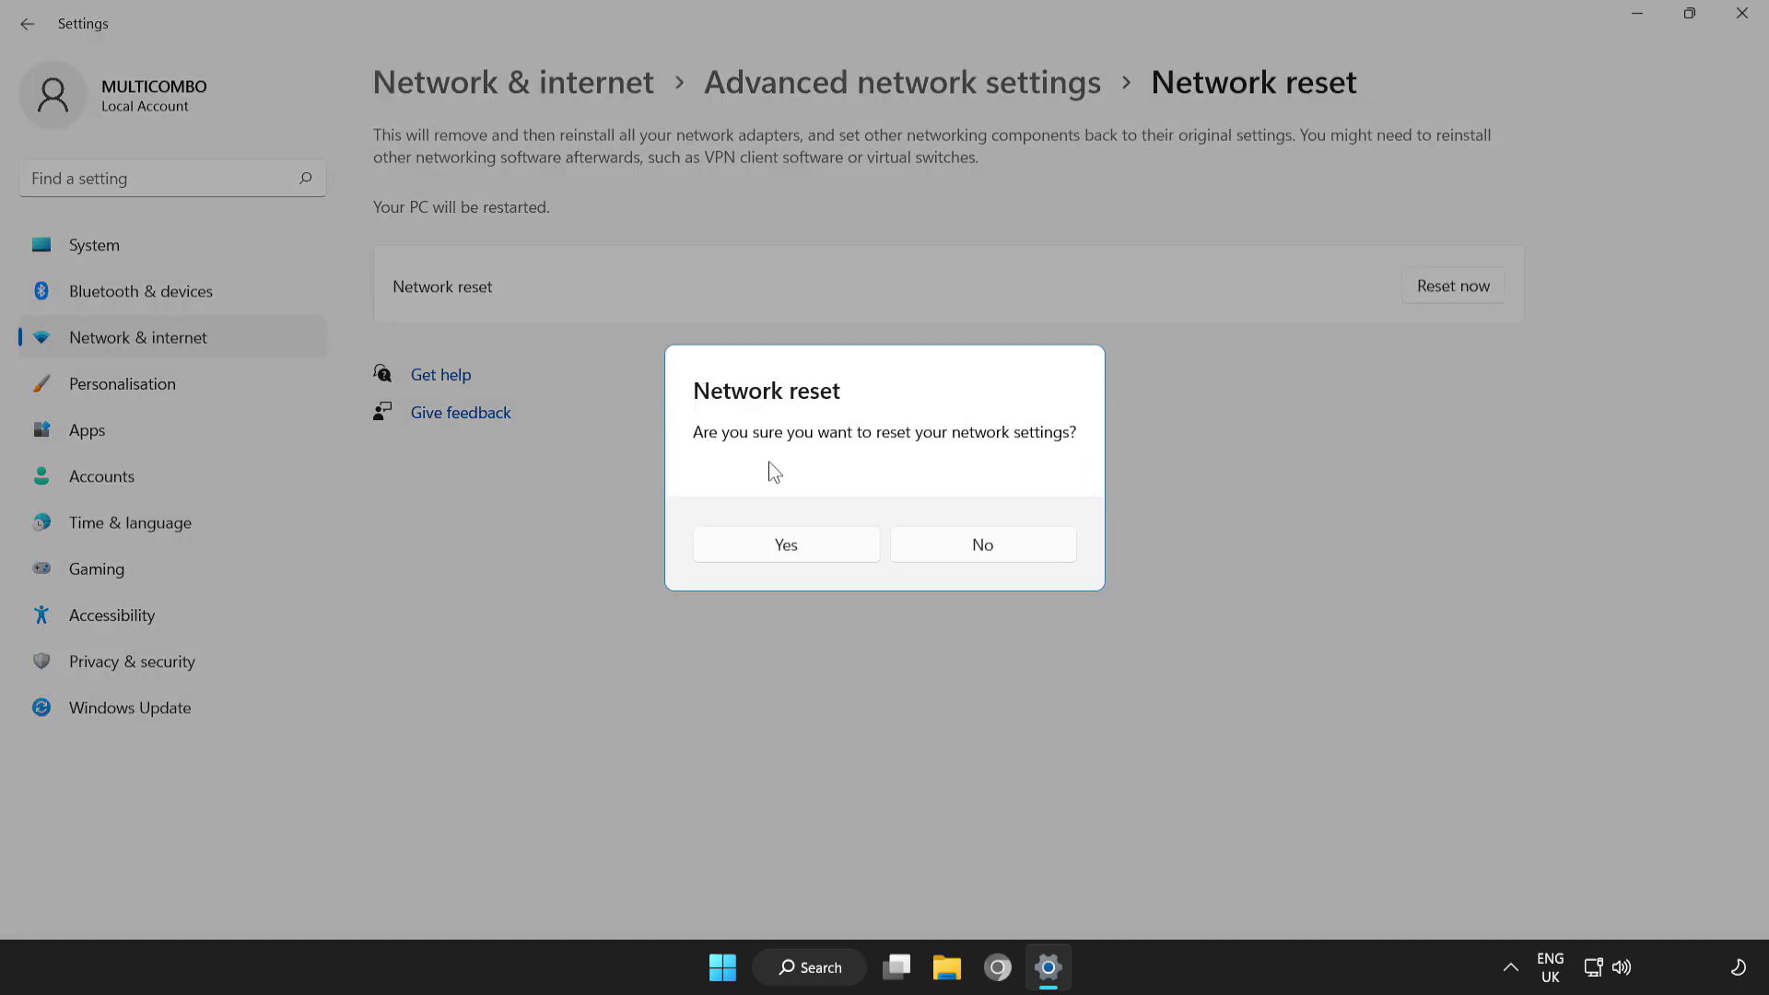
left_click(794, 555)
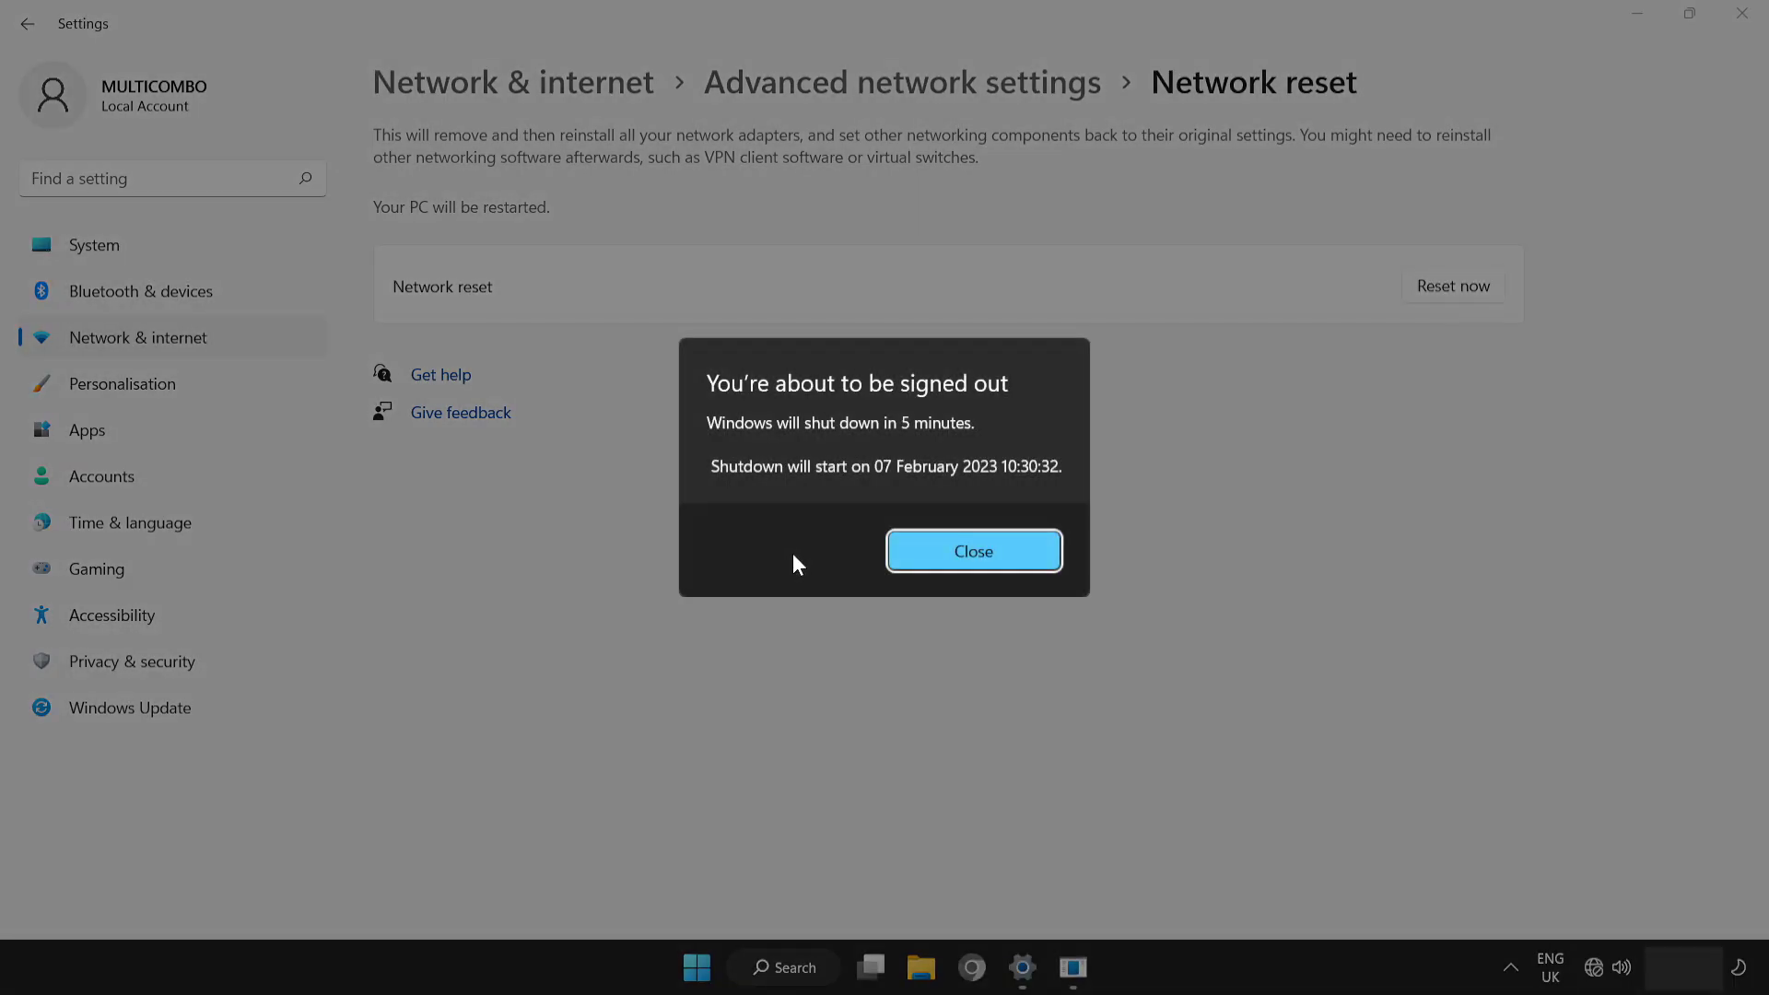
left_click(988, 556)
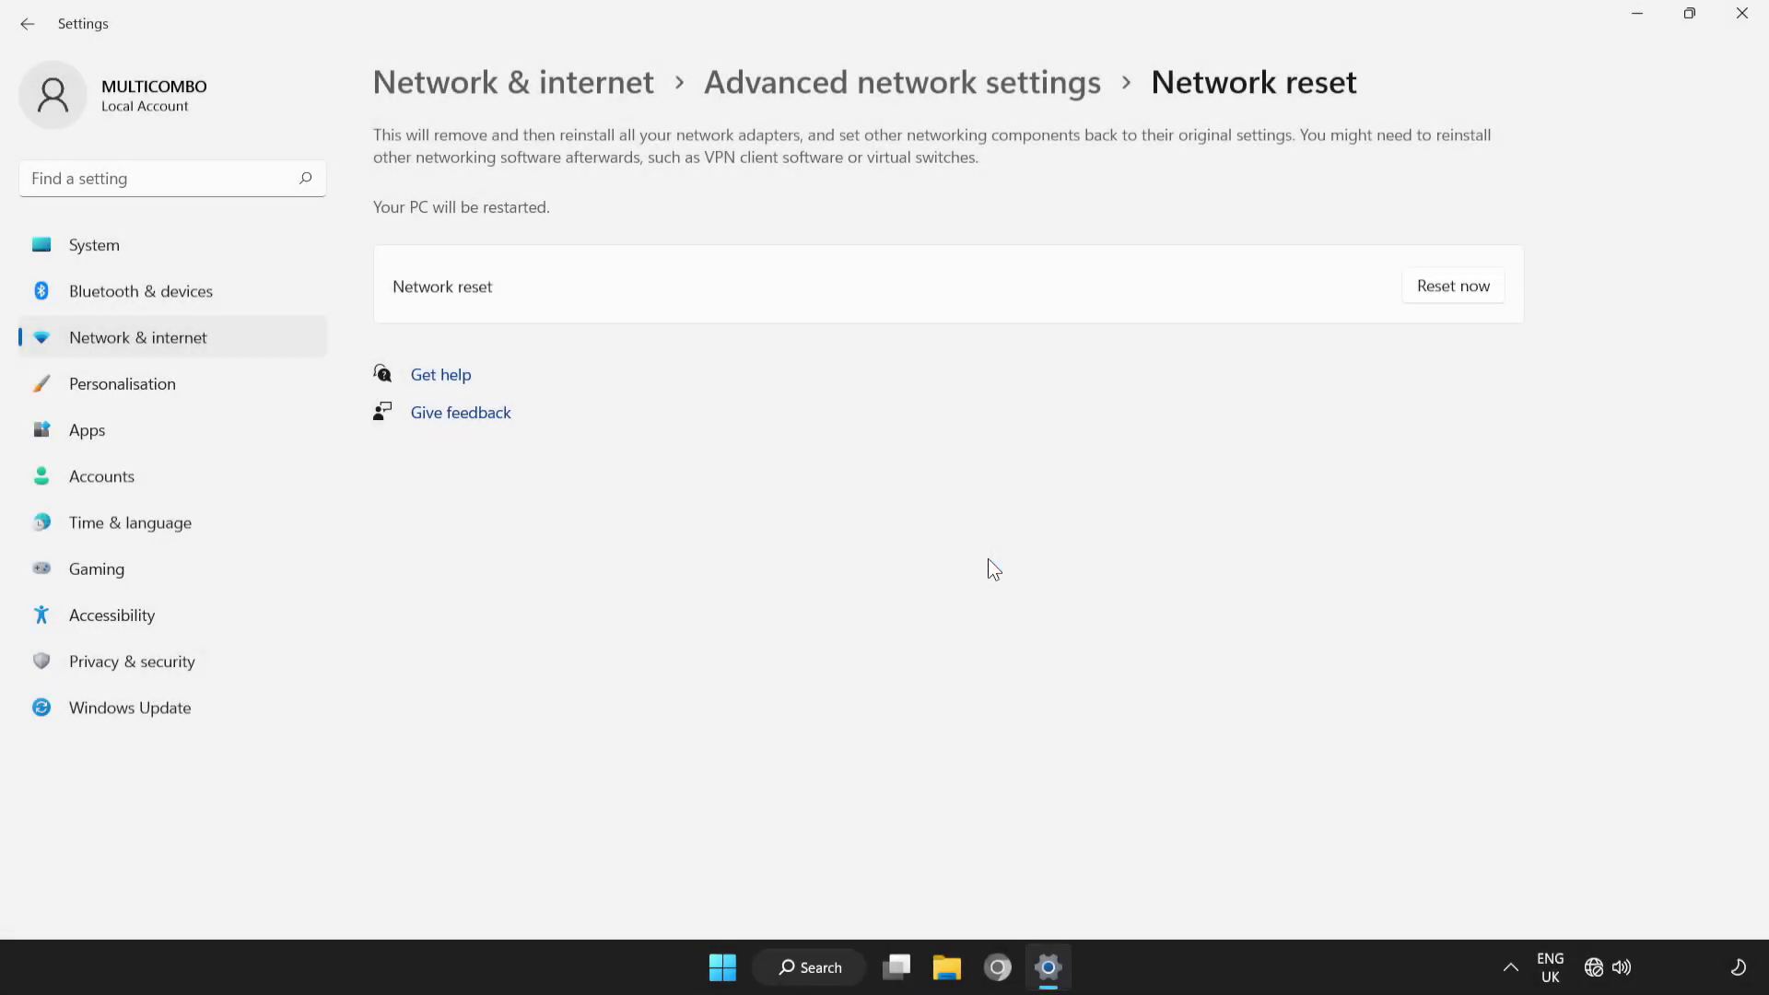
left_click(1750, 26)
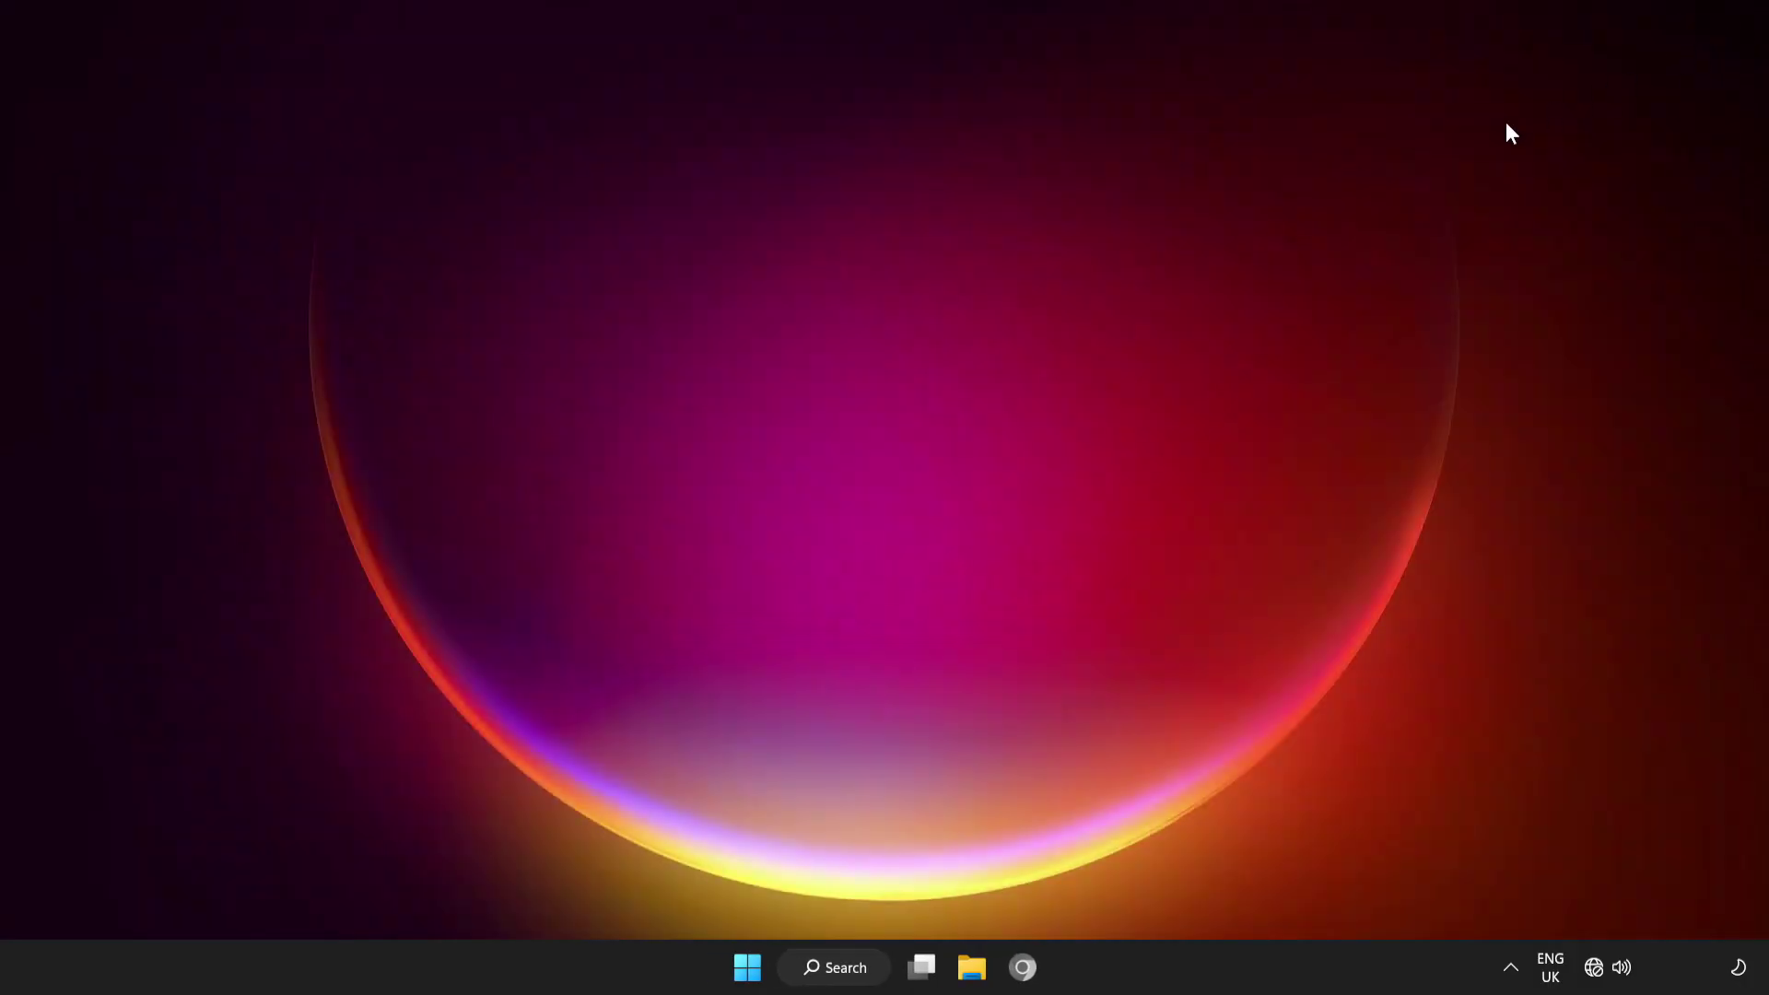
Step: Restart the PC from the Start menu's power options to apply the network reset
left_click(747, 966)
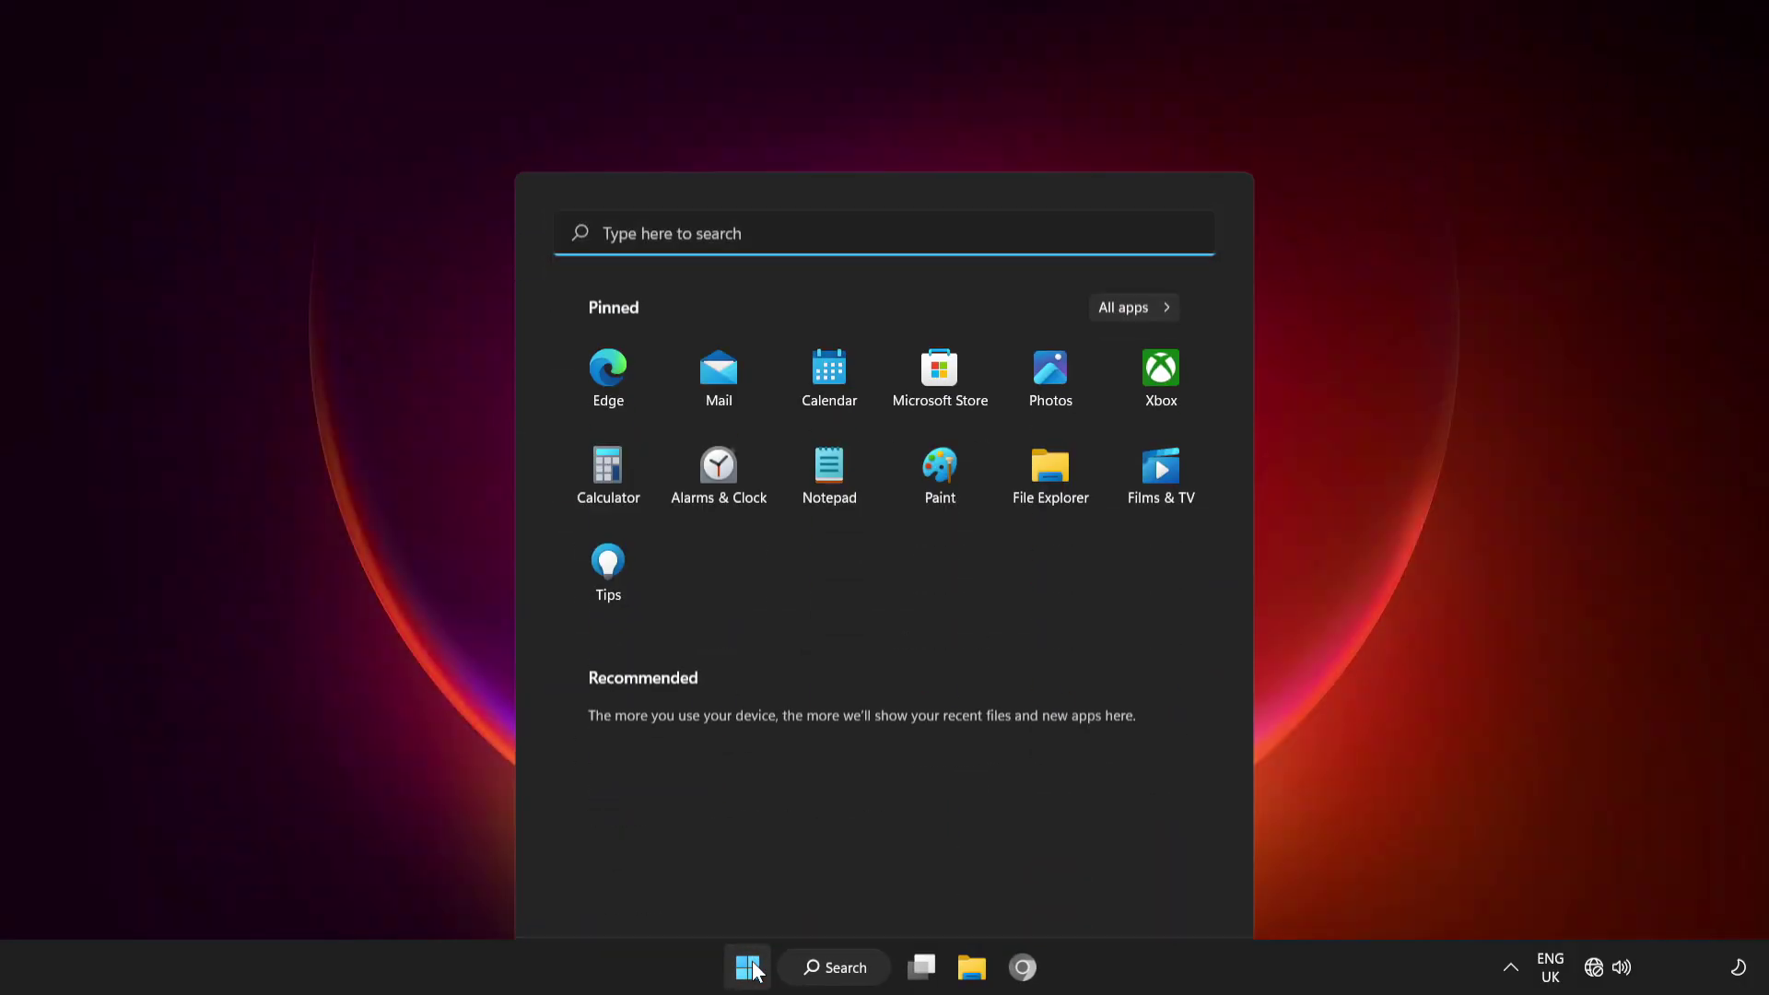
left_click(1170, 890)
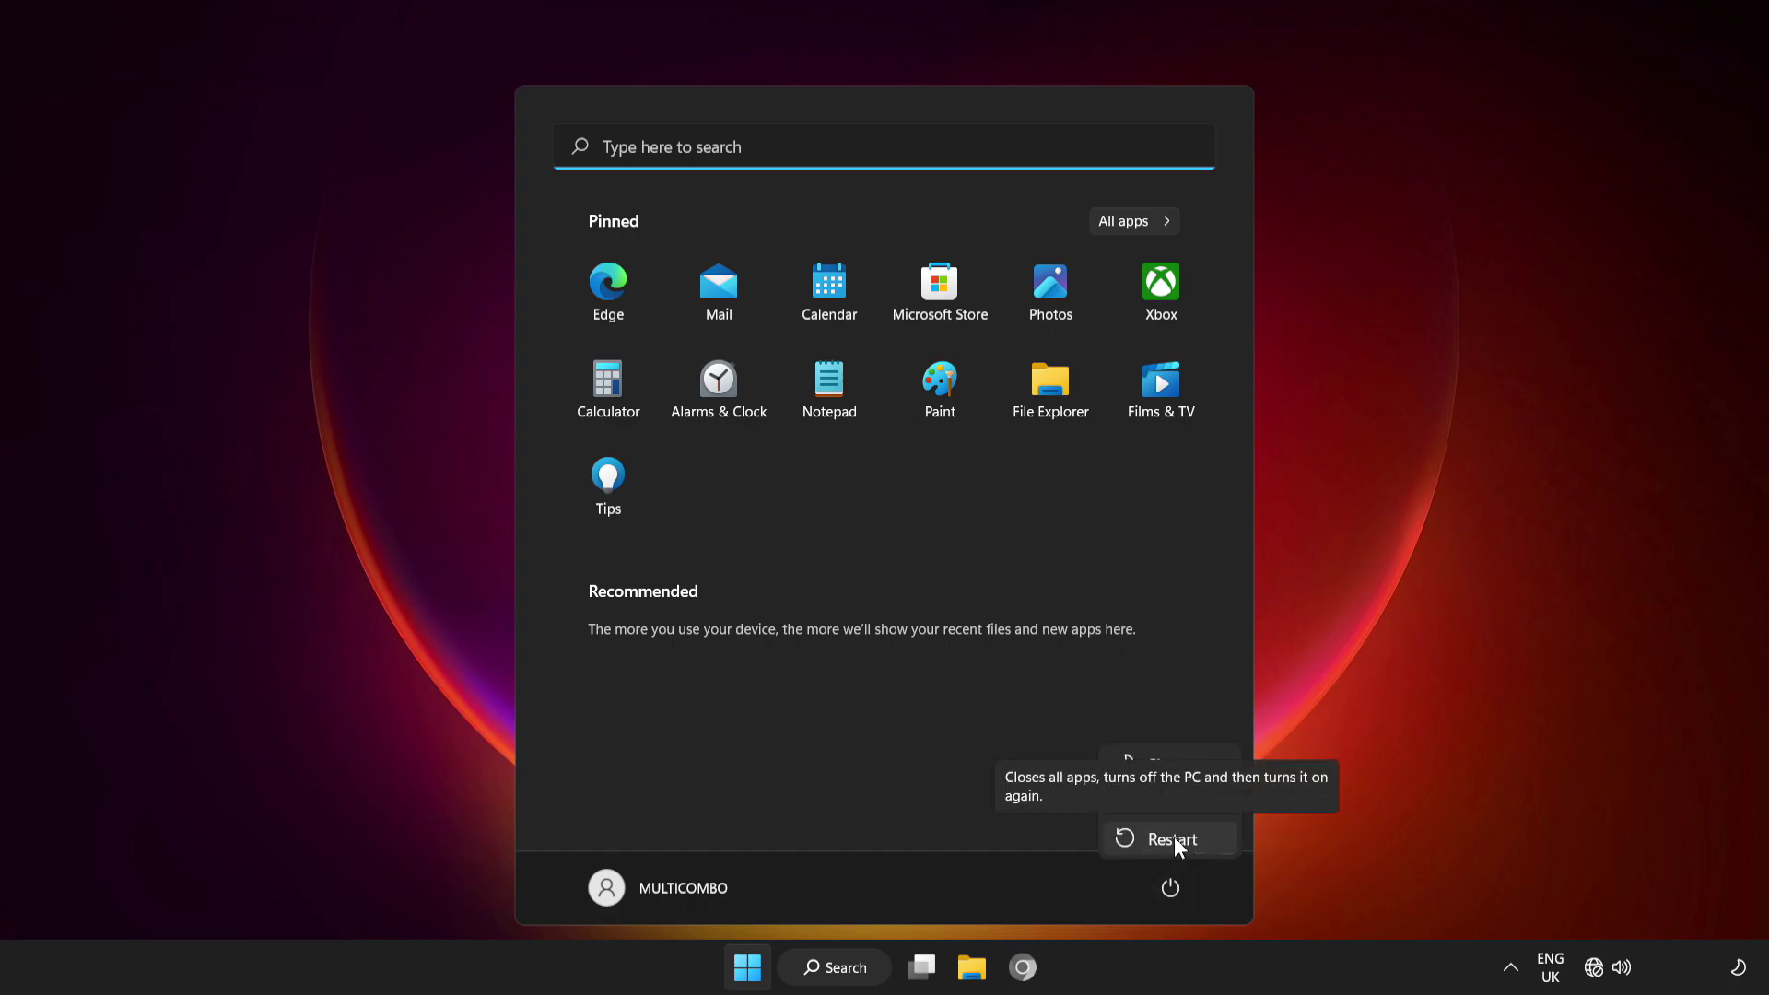
left_click(1171, 838)
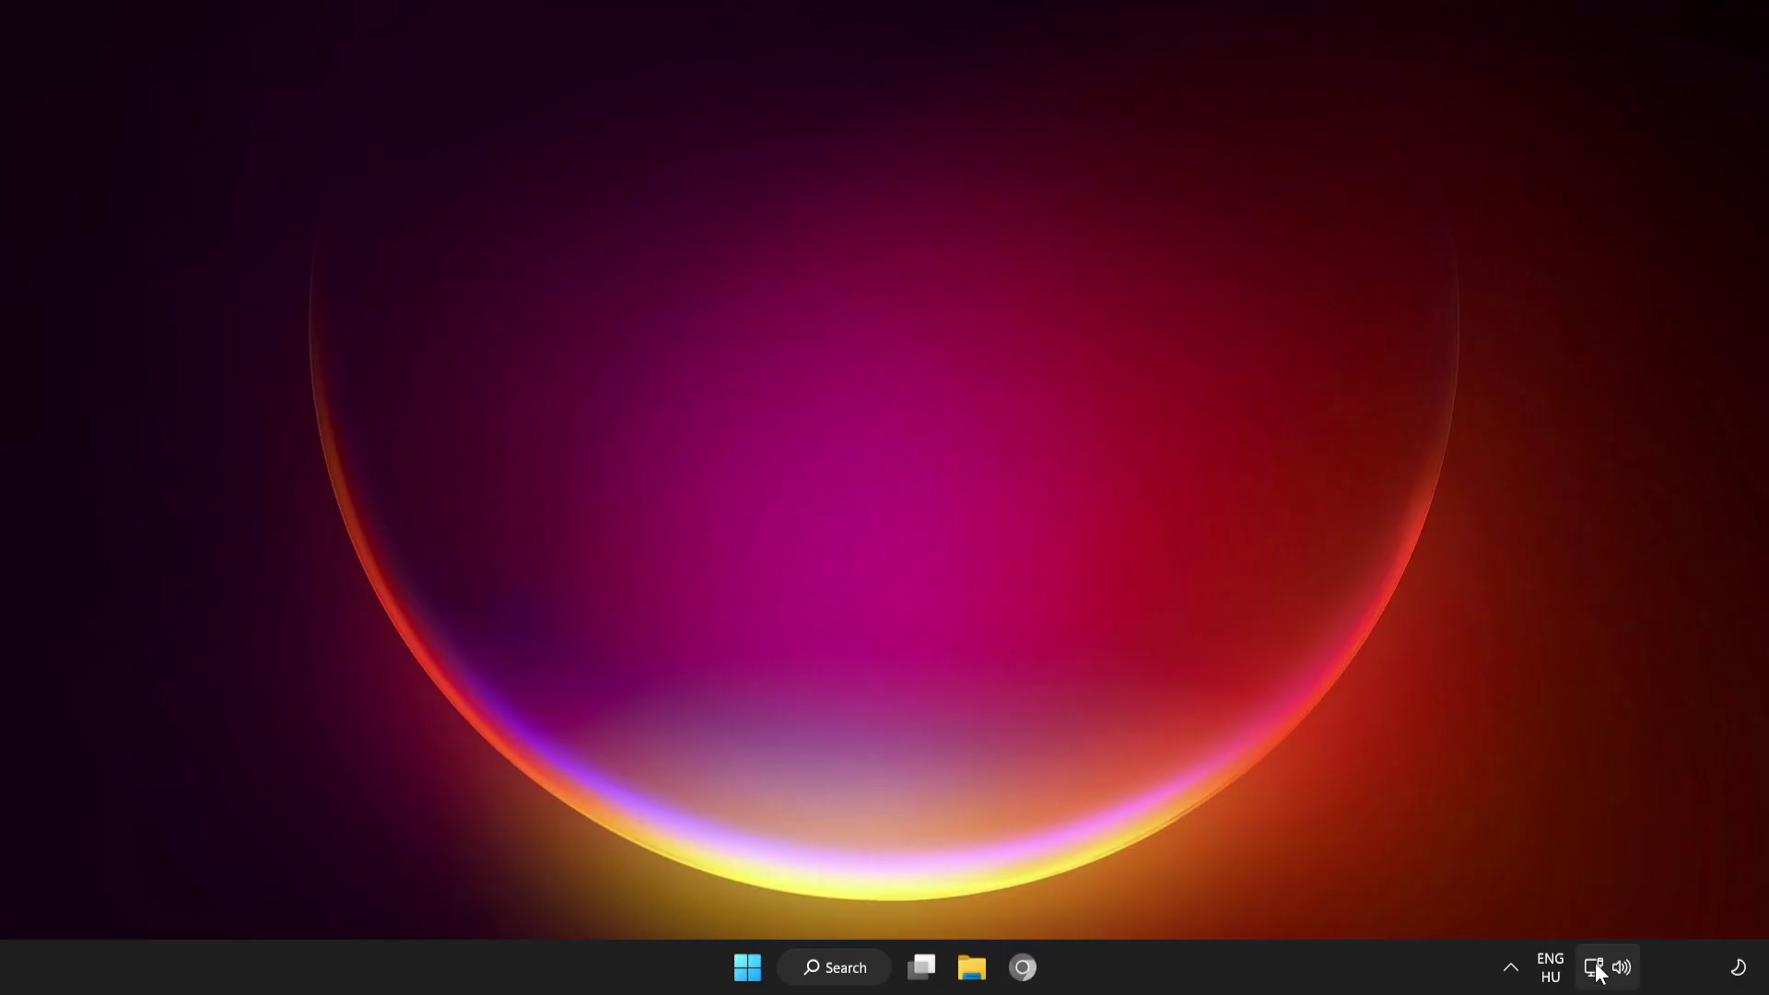
Step: Open Ethernet0's Properties dialog from the adapter list in Advanced network settings
right_click(1605, 968)
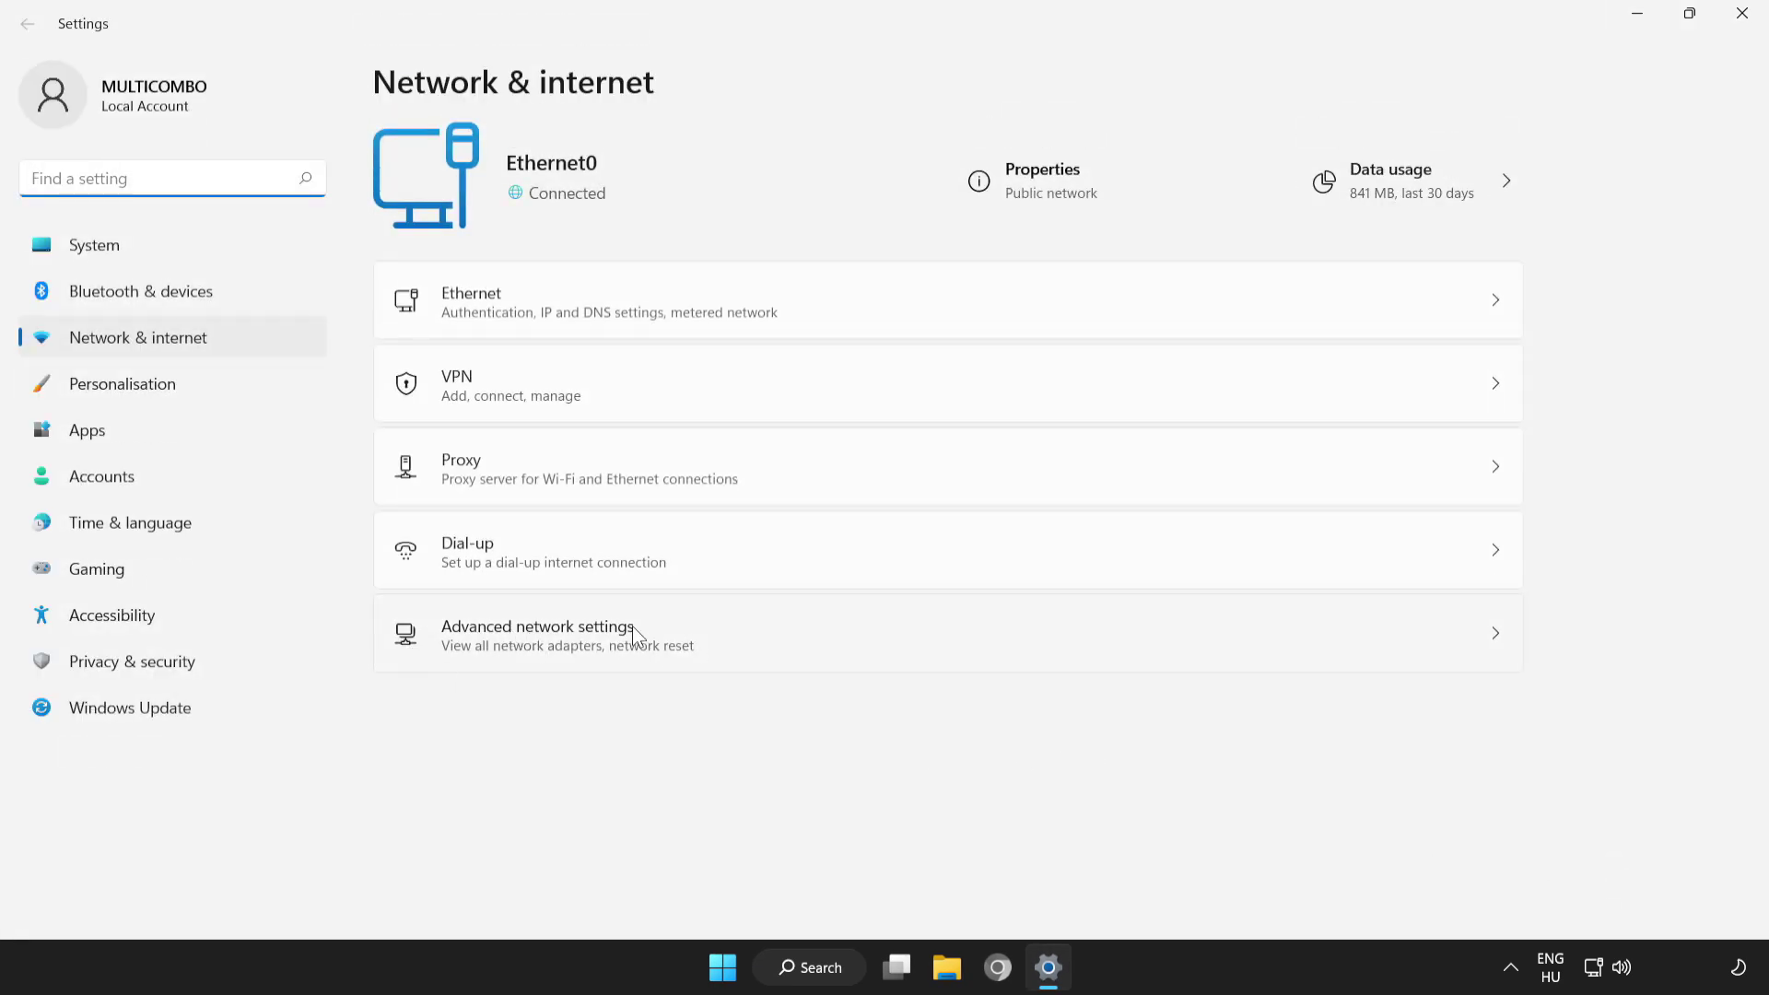
left_click(760, 646)
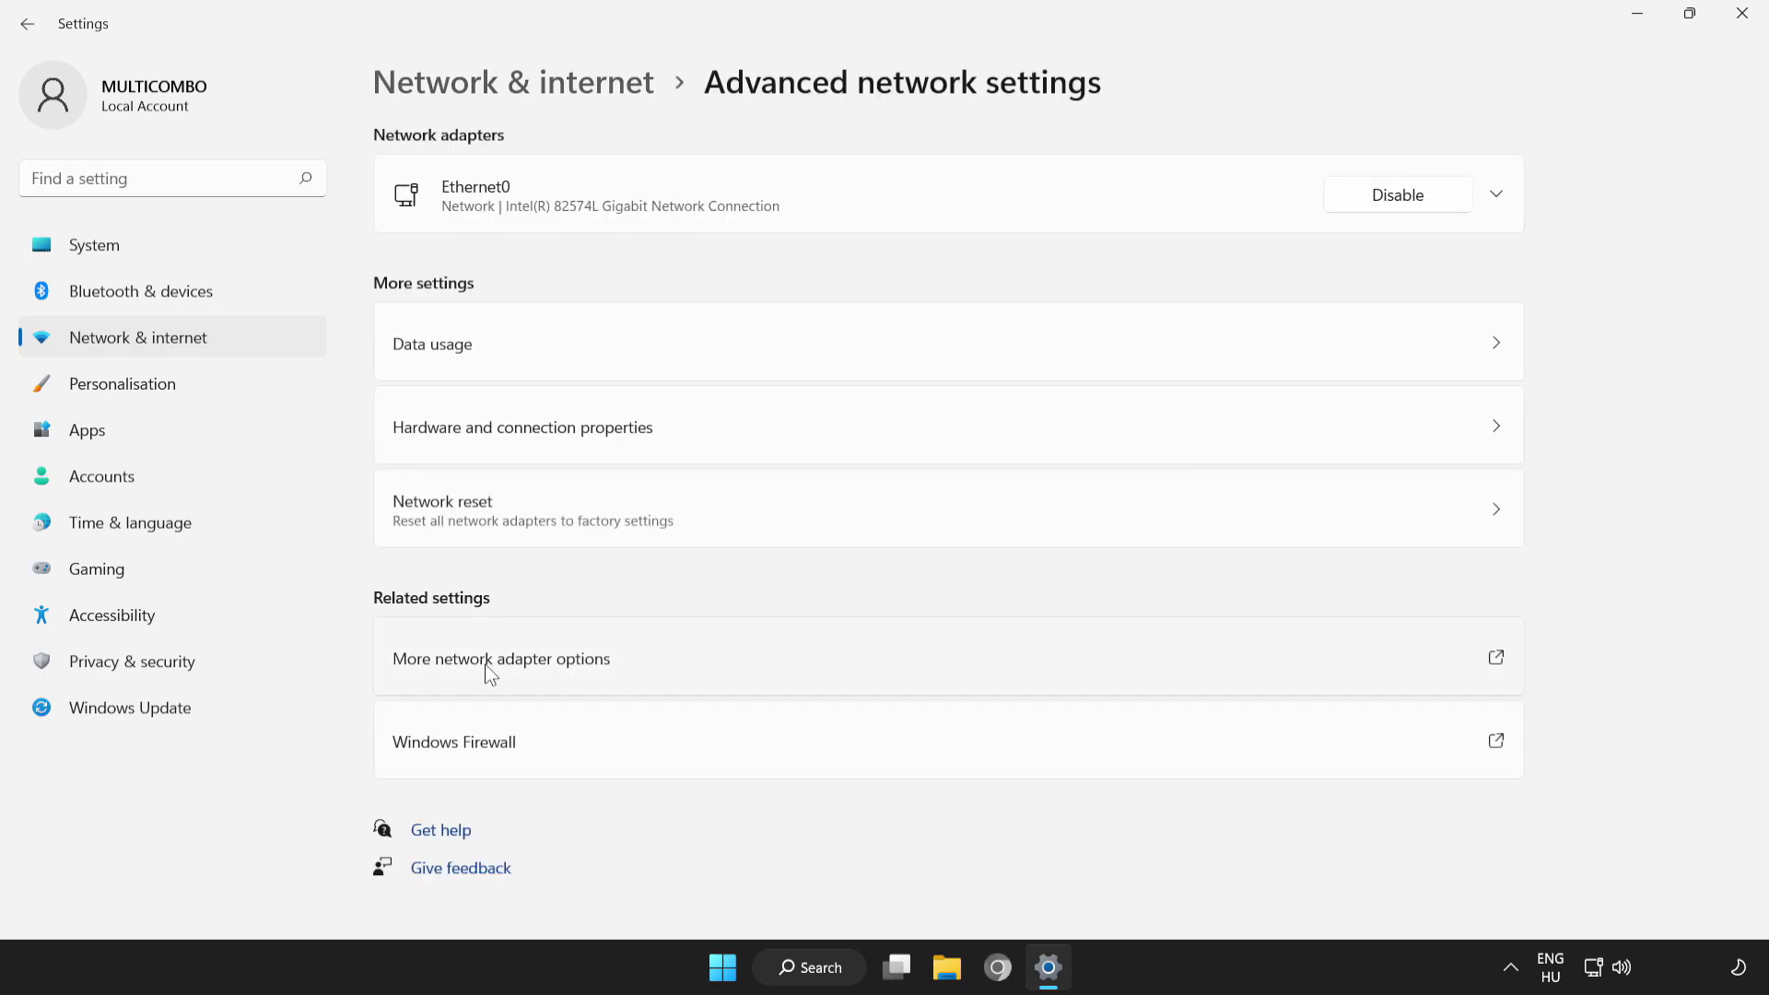
left_click(817, 665)
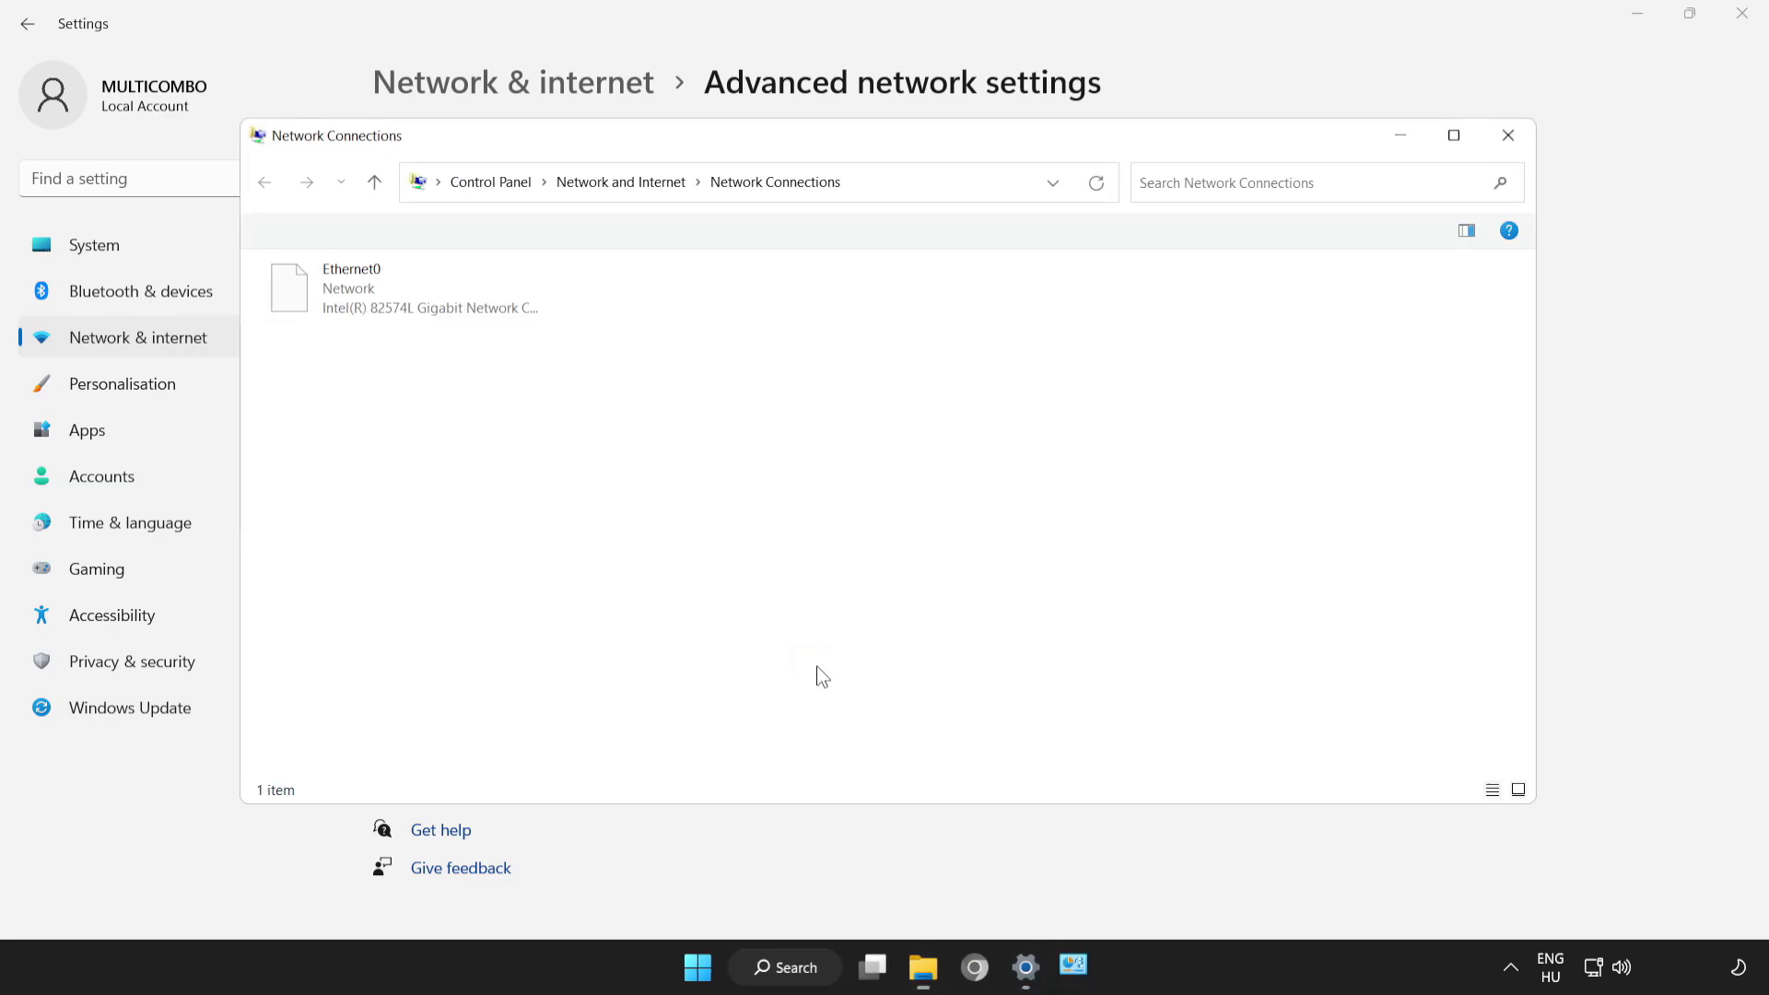
left_click(462, 300)
right_click(371, 300)
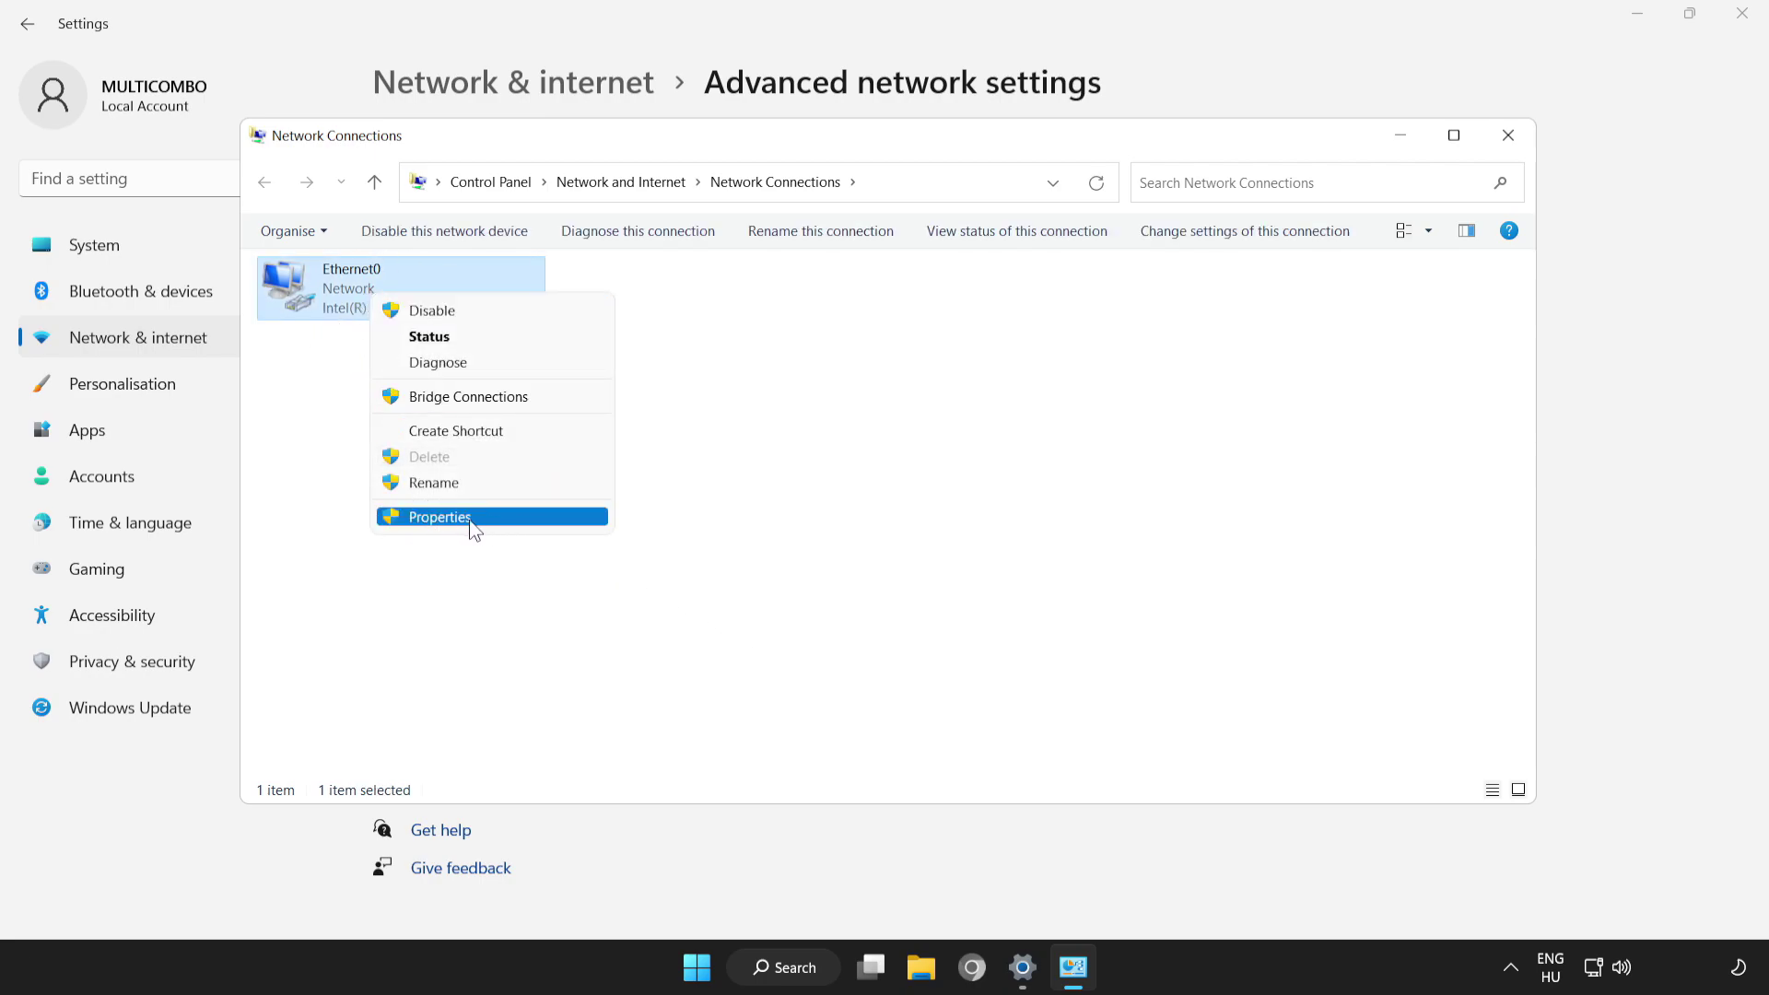
left_click(504, 518)
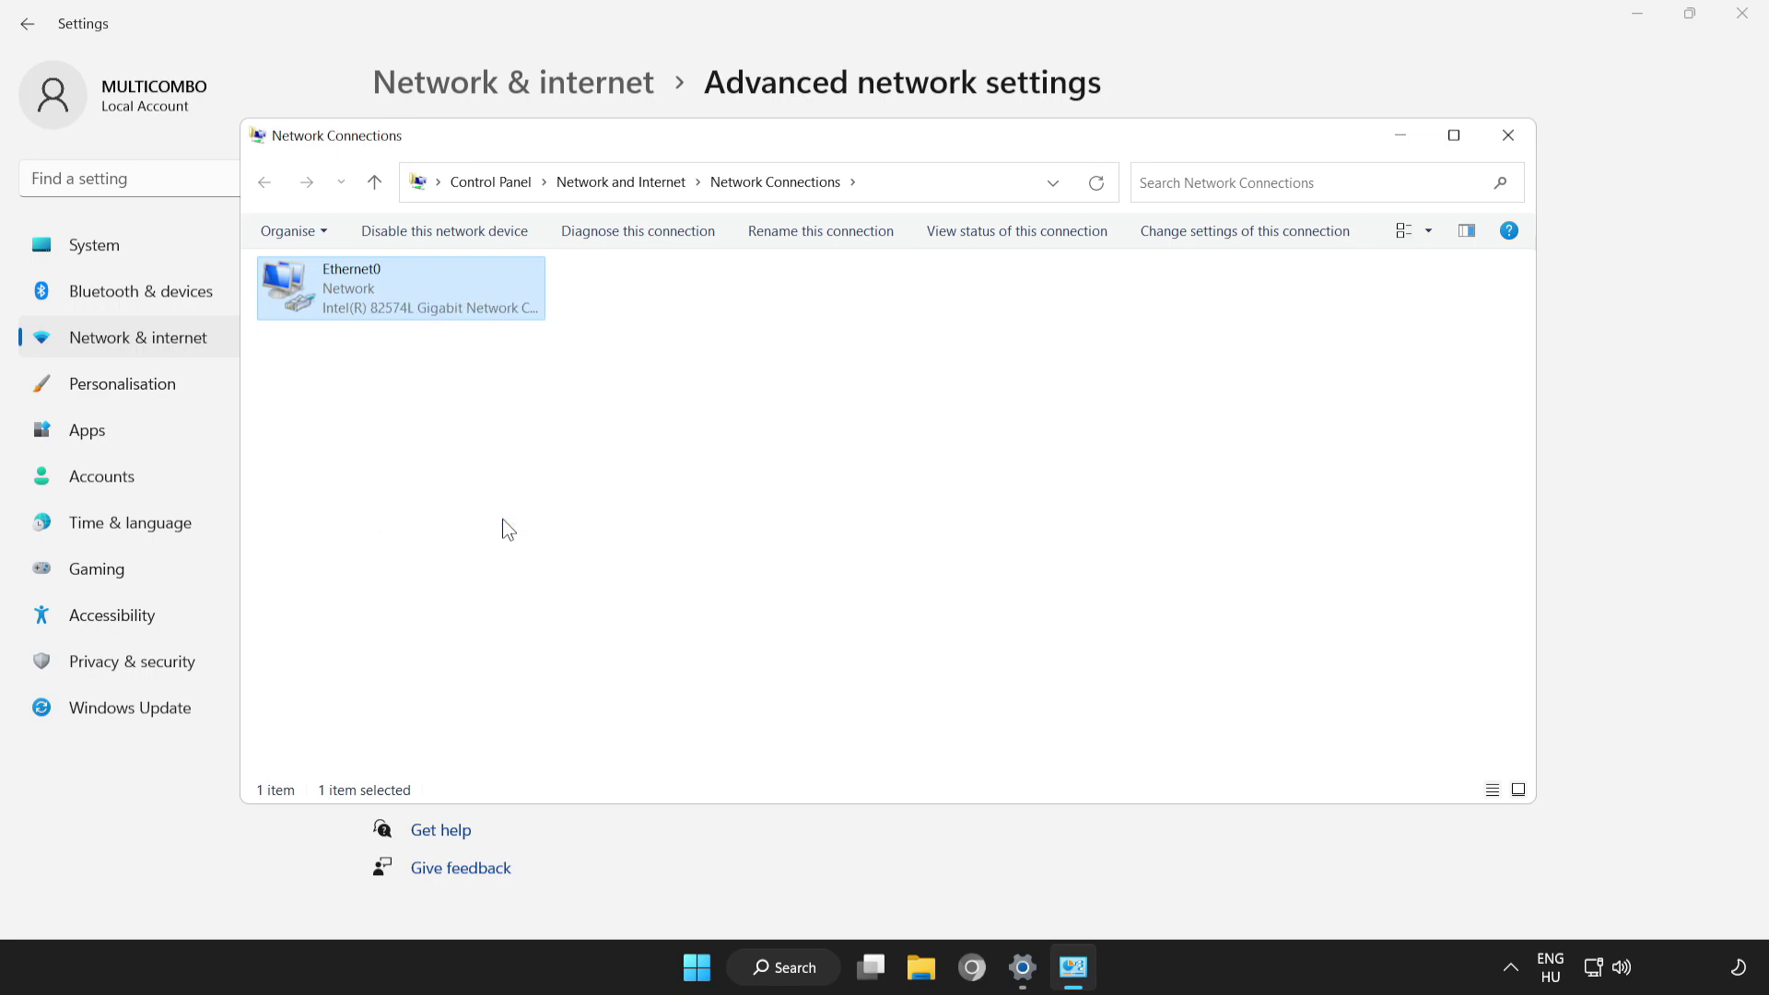
left_click_drag(486, 257, 862, 223)
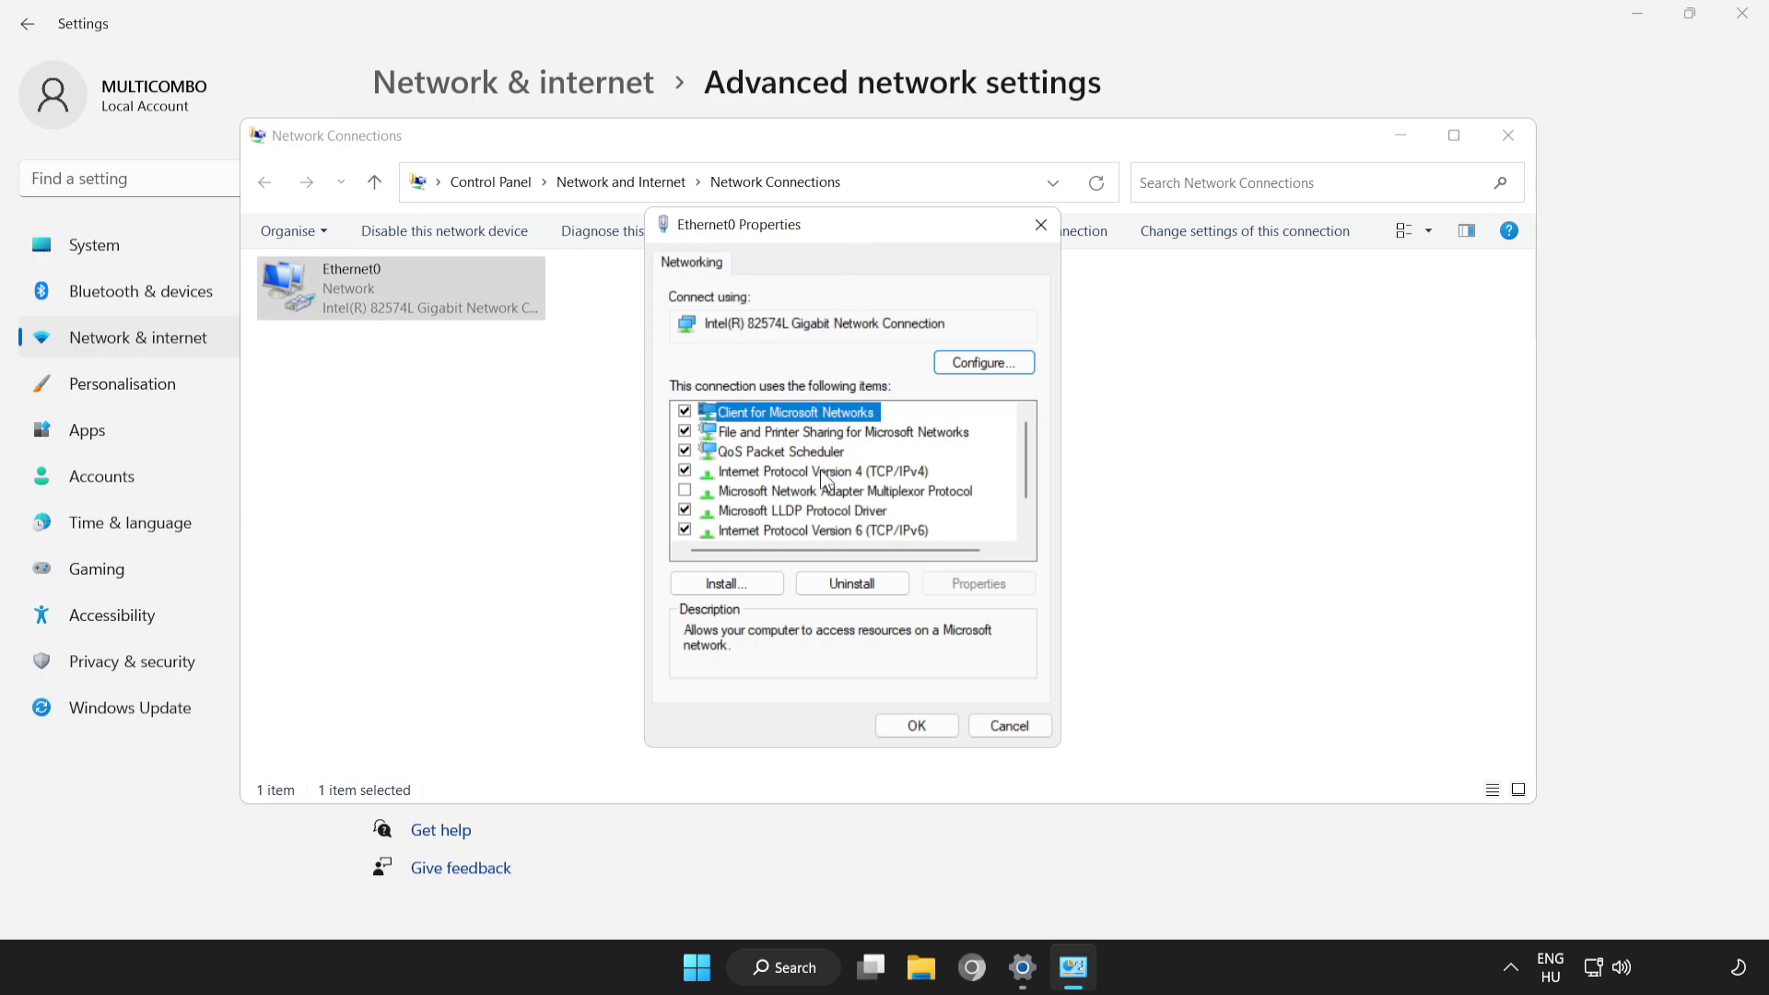
Step: Enter DNS servers 8.8.8.8 and 8.8.4.4 in Ethernet0's IPv4 properties
left_click(786, 474)
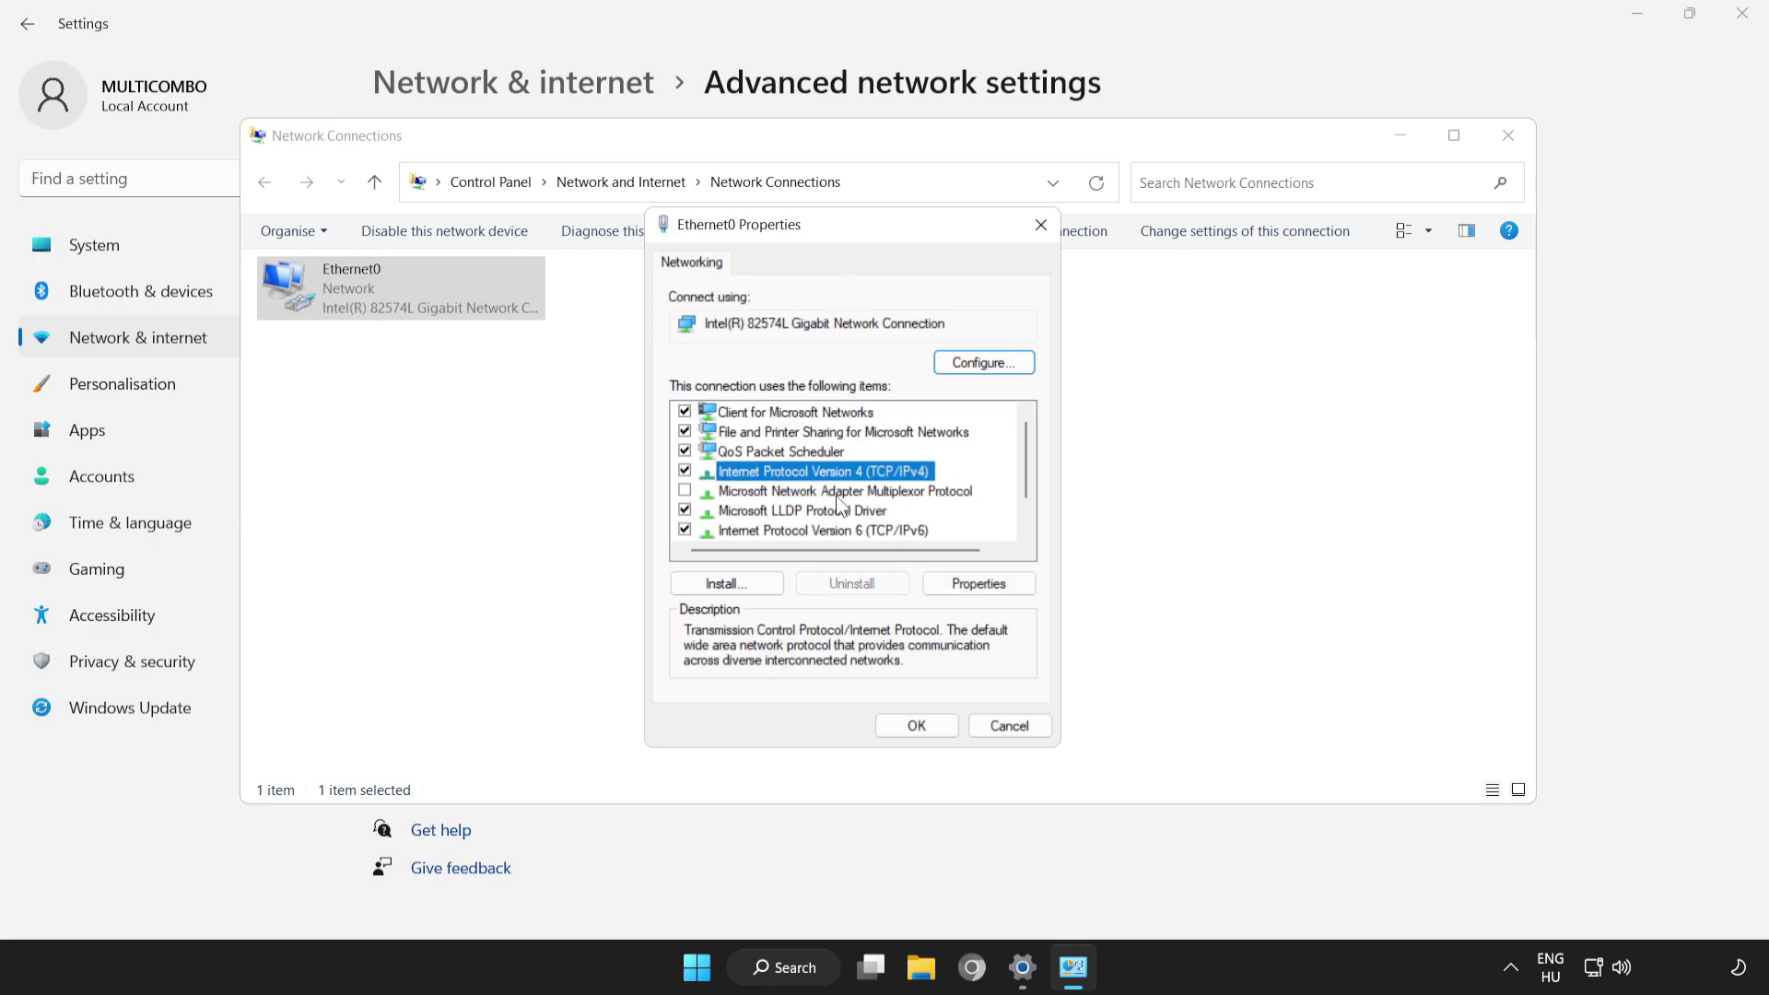
left_click(990, 586)
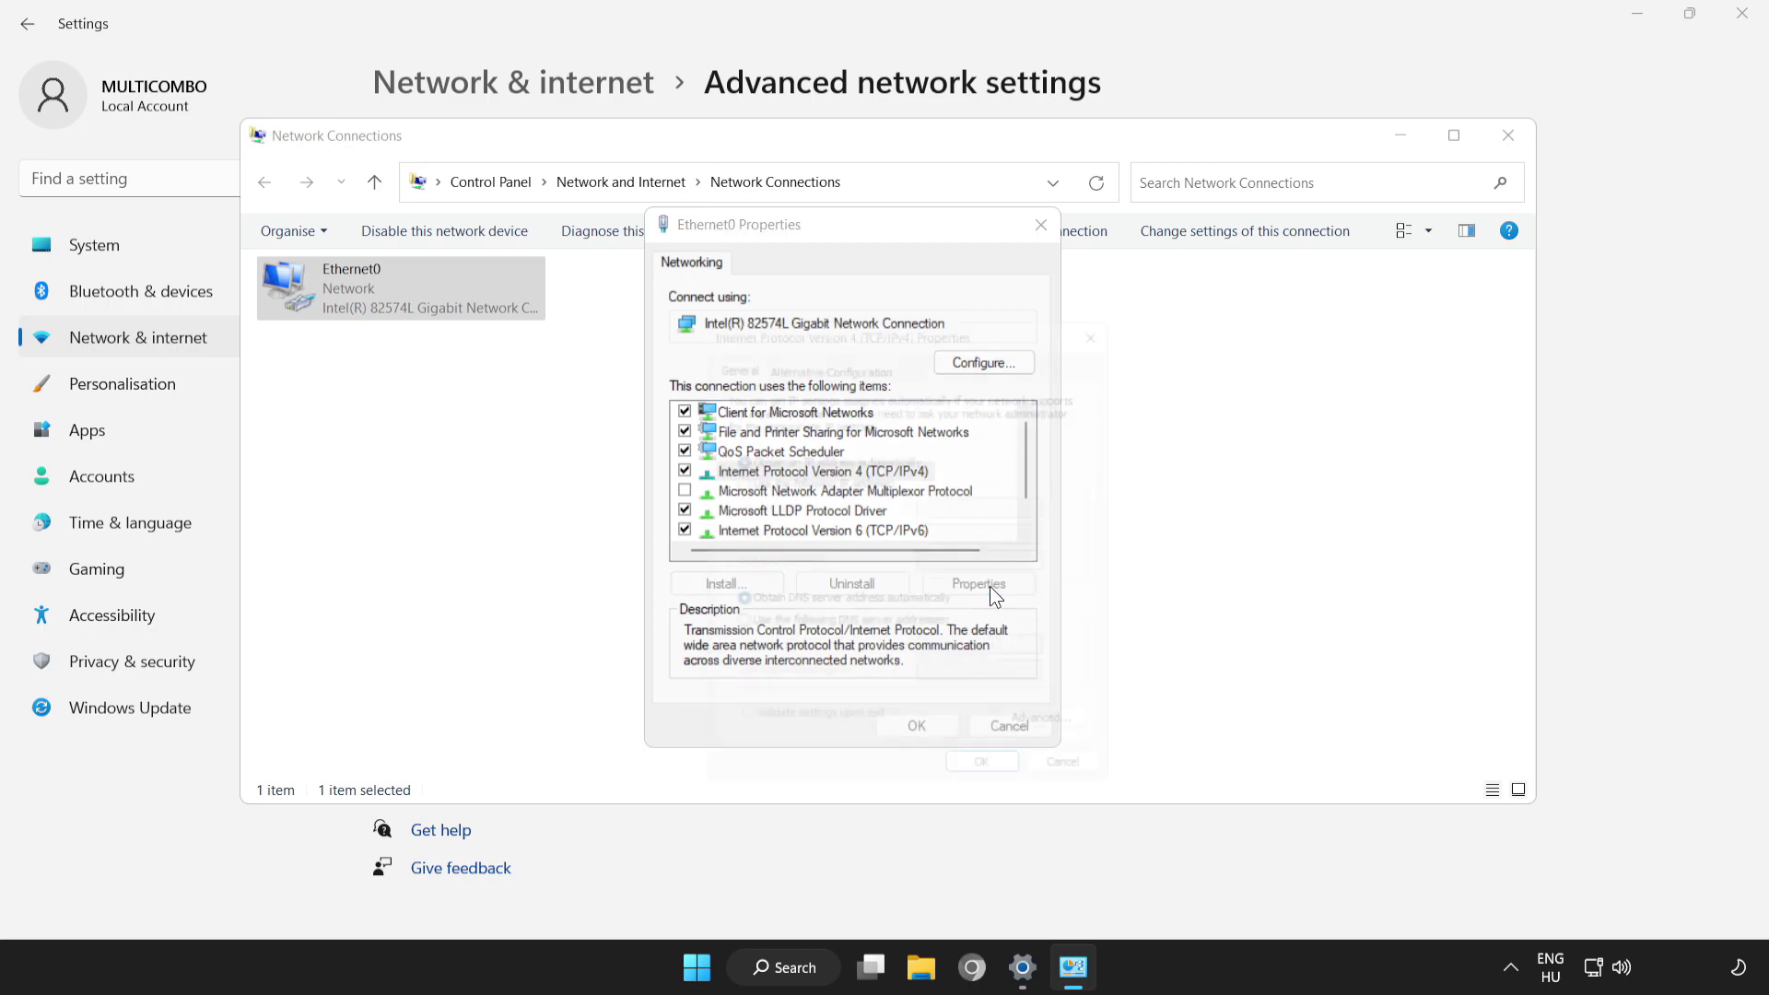
left_click_drag(938, 326, 894, 227)
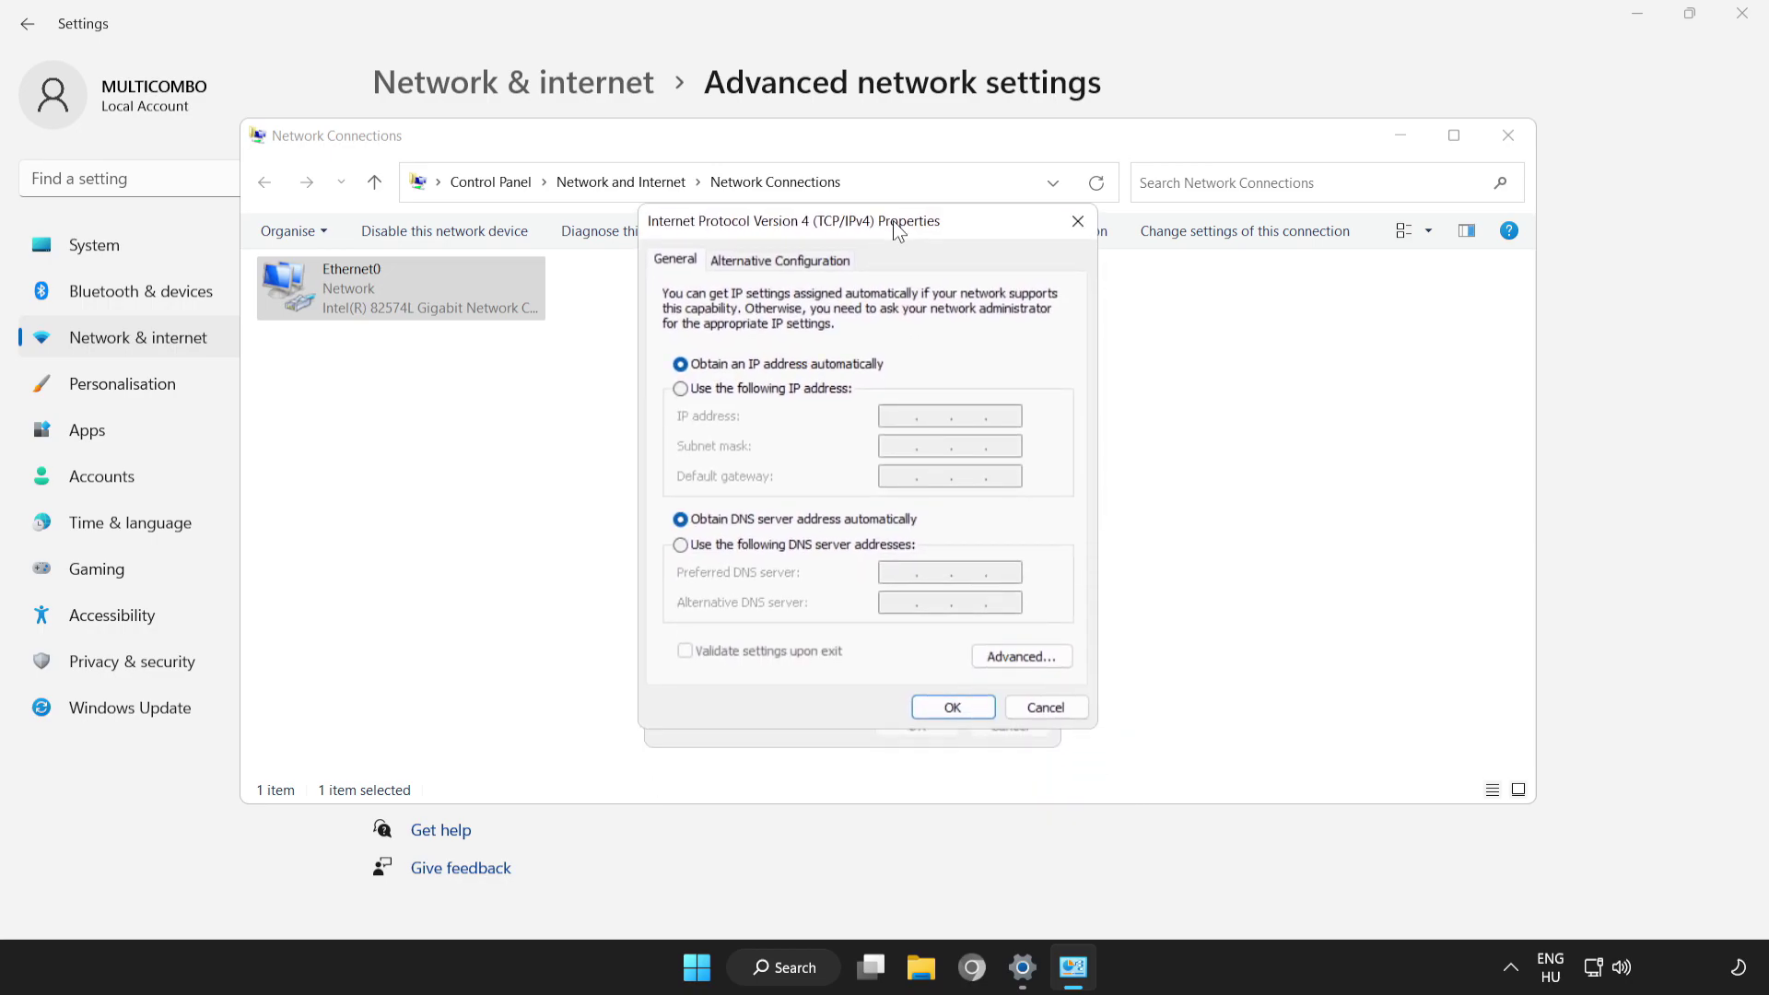
left_click(680, 544)
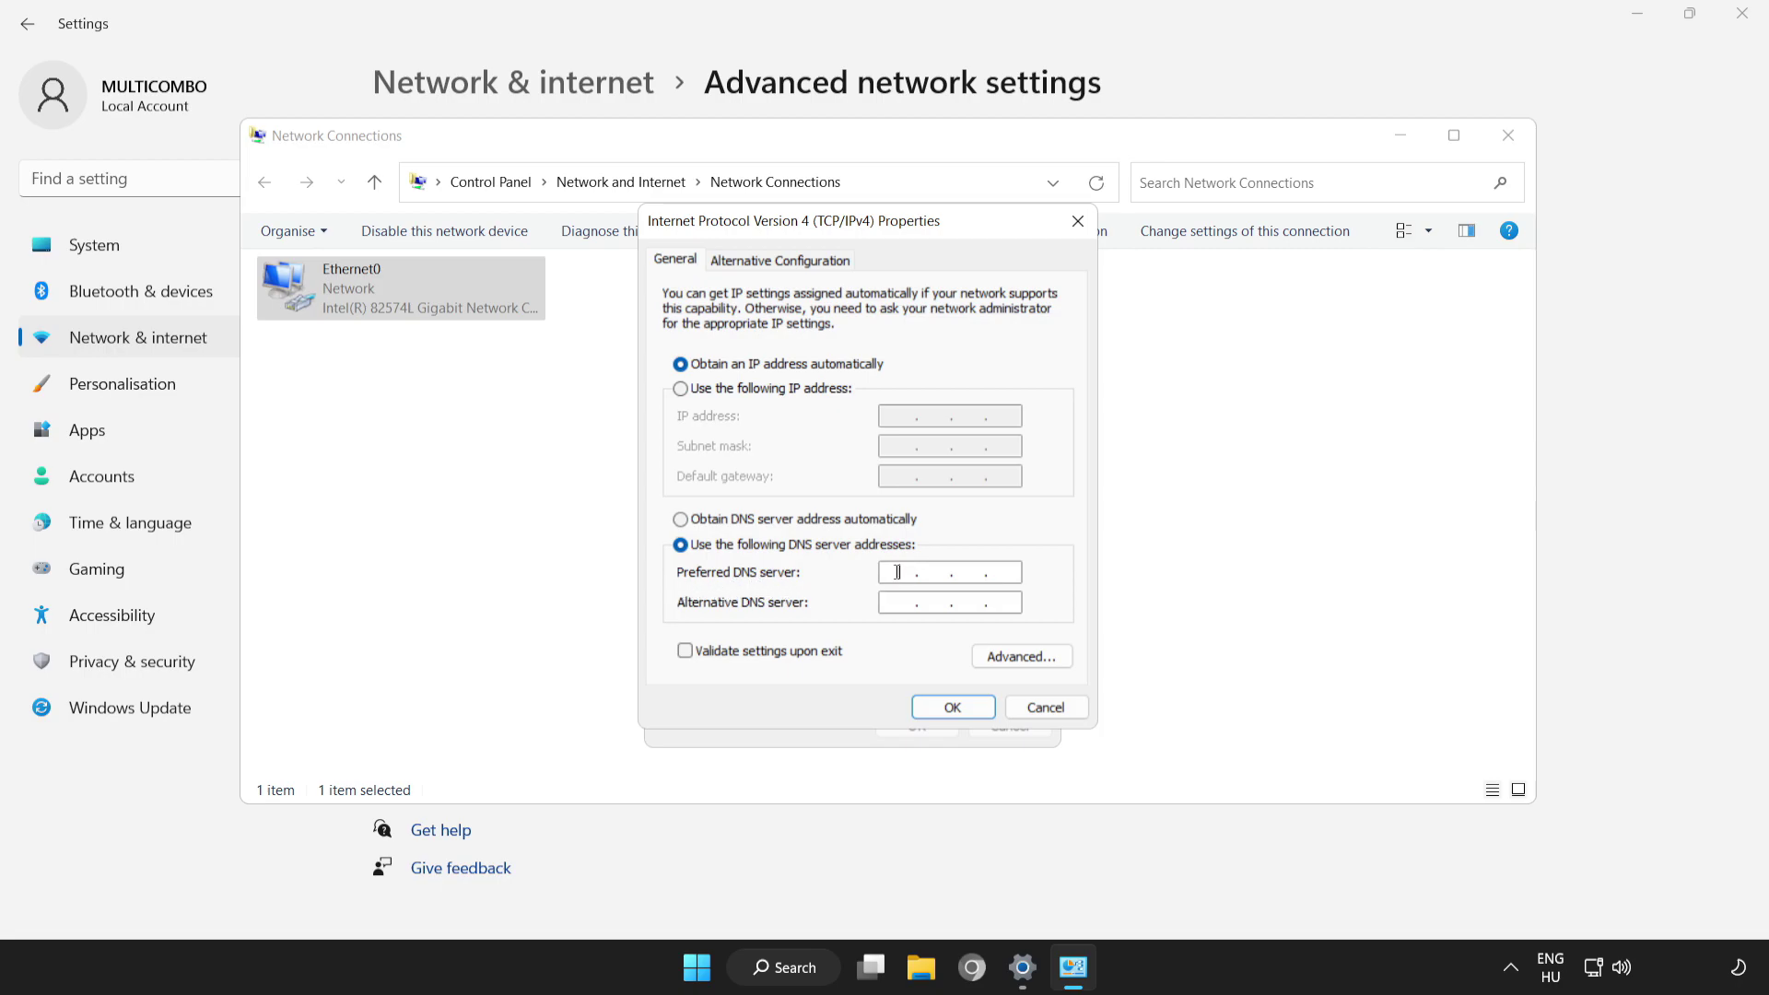
type("8.")
type("8.8.8")
left_click(899, 607)
type("8.8.")
type("4.4")
Step: Save the DNS change and close the Ethernet0 and Network Connections windows
left_click(954, 707)
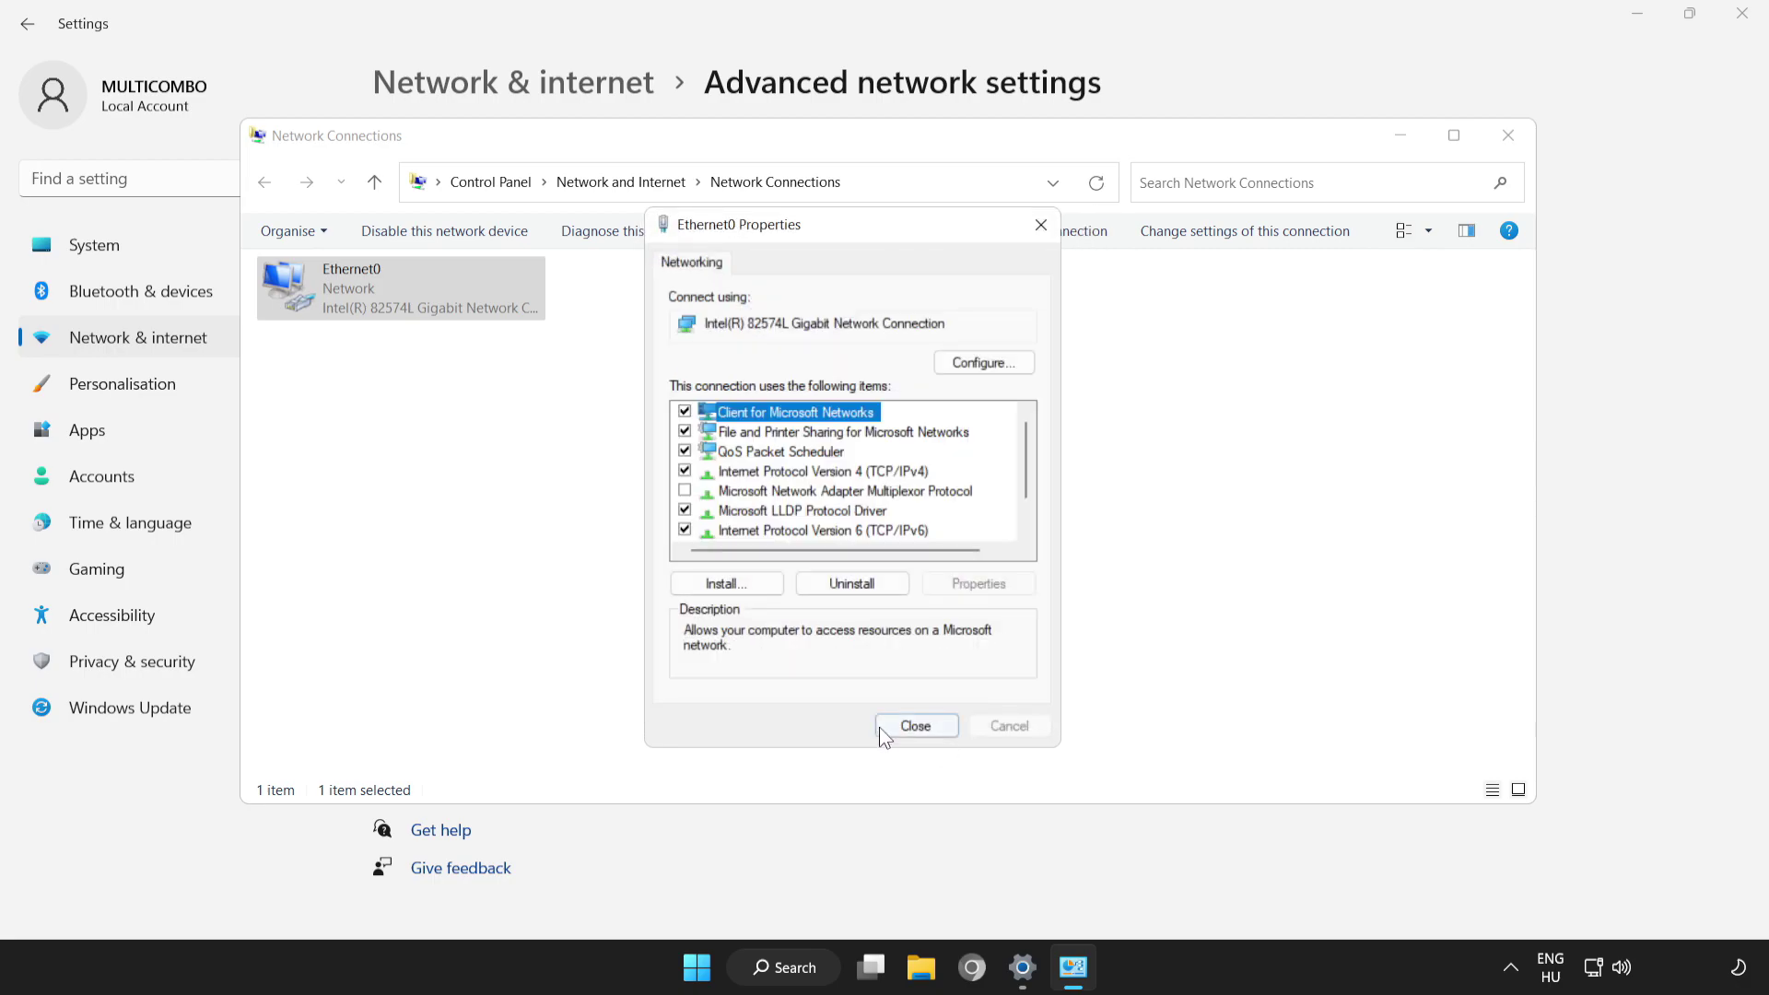
left_click(917, 726)
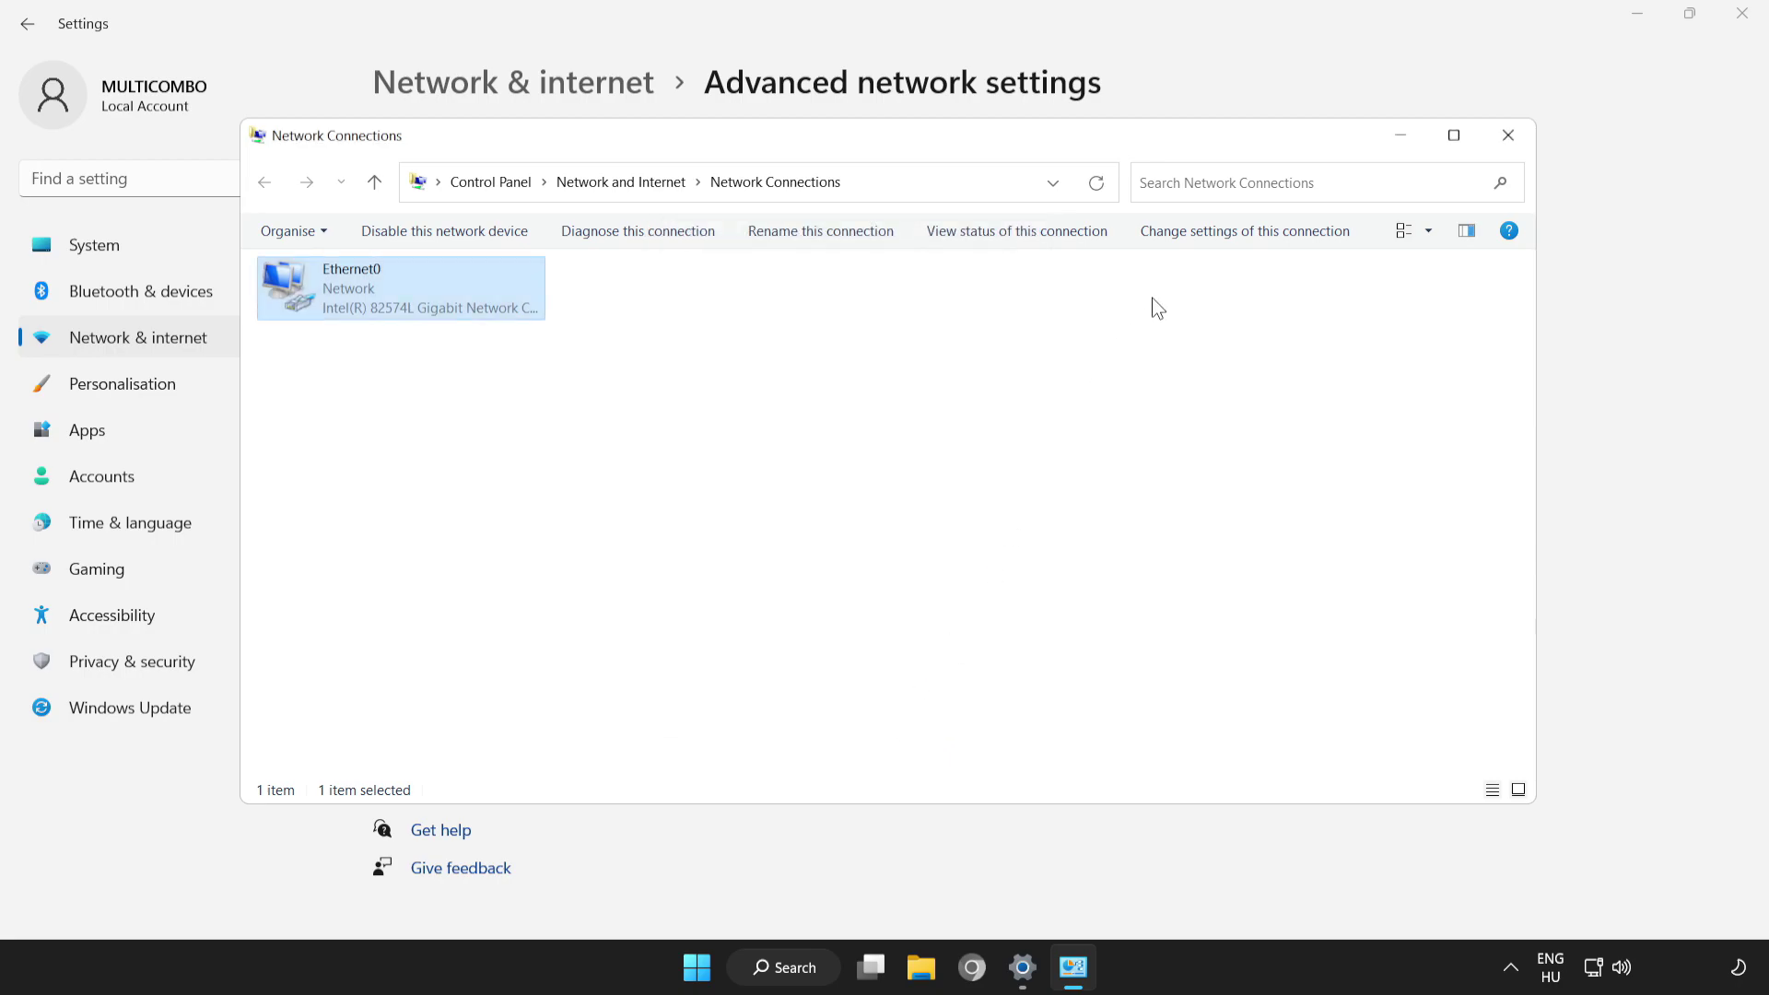
left_click(1506, 136)
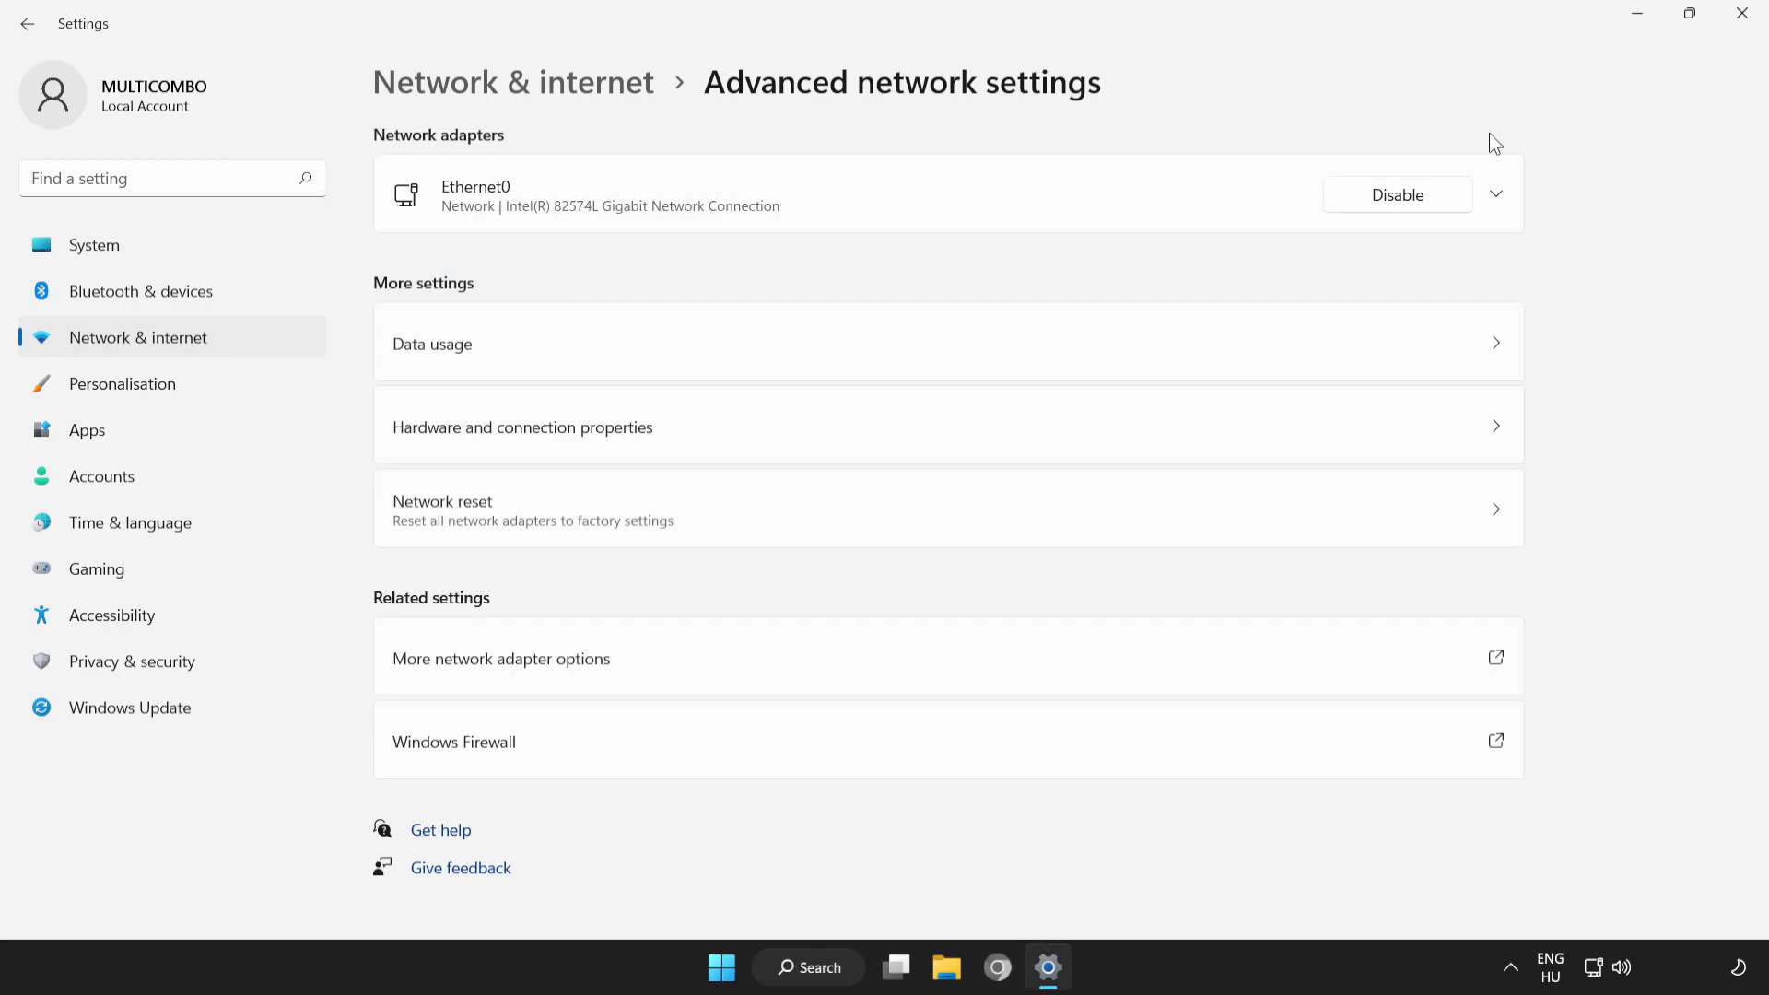
Step: Close Settings and show the Start menu's power options with Restart
left_click(1741, 13)
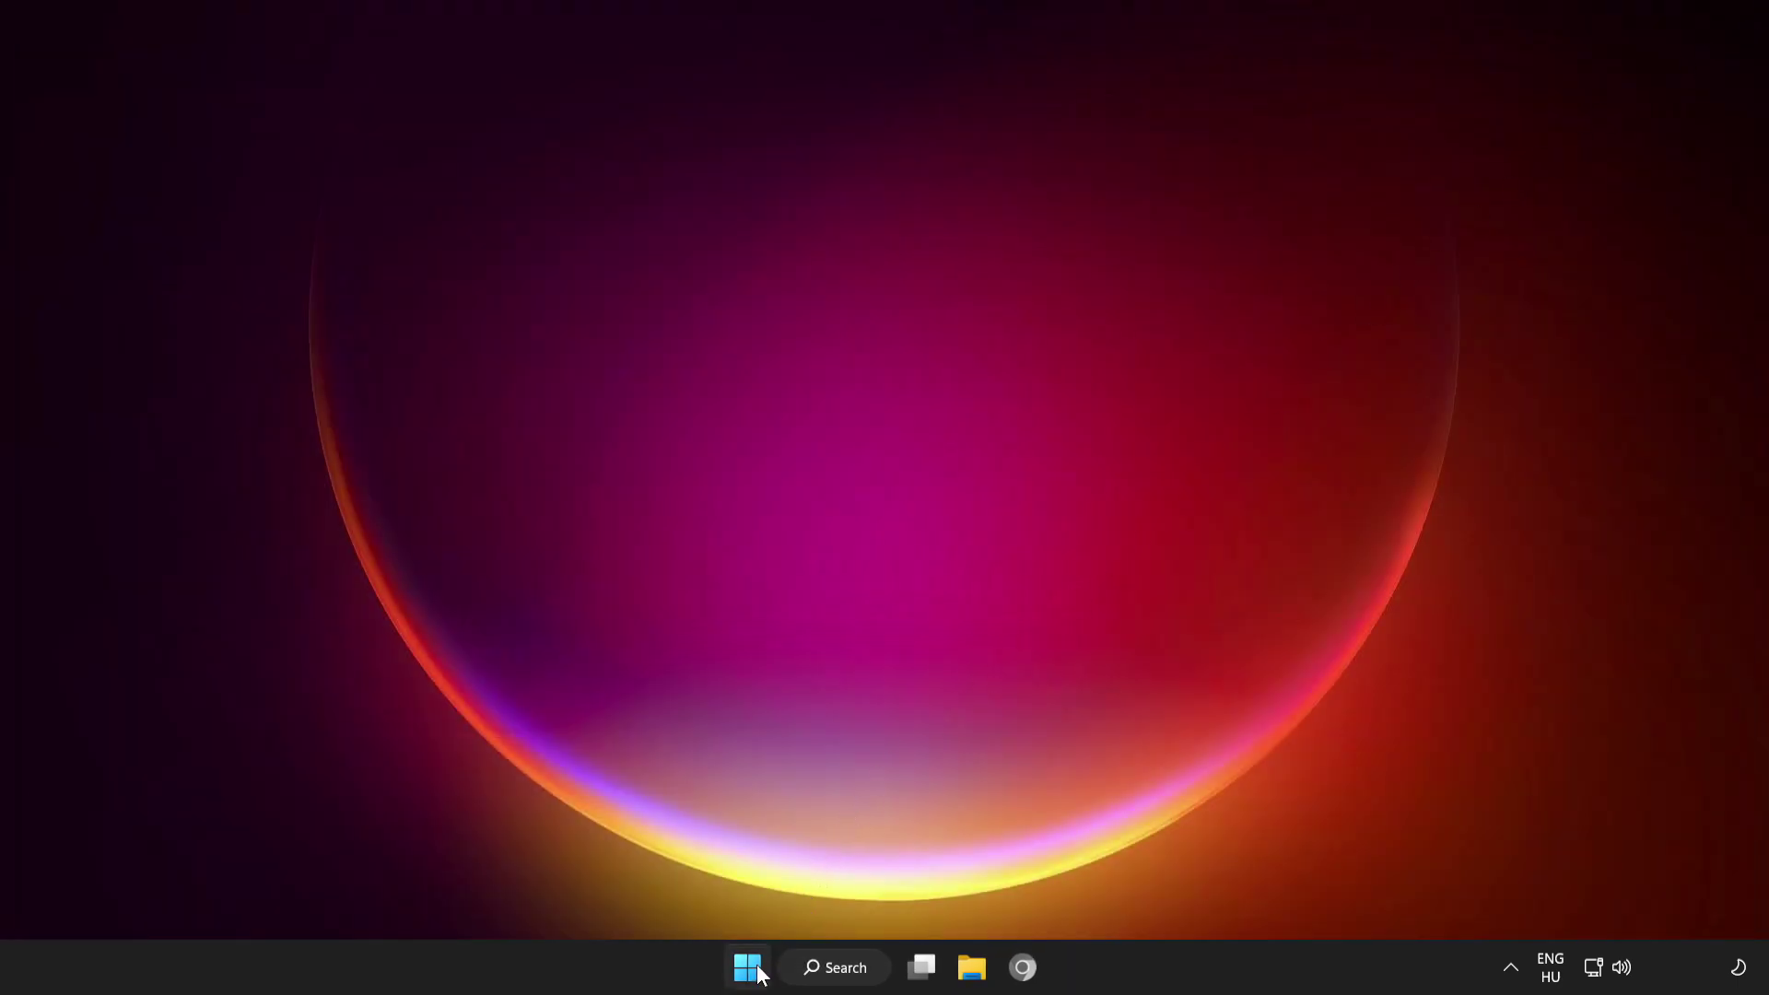
left_click(758, 970)
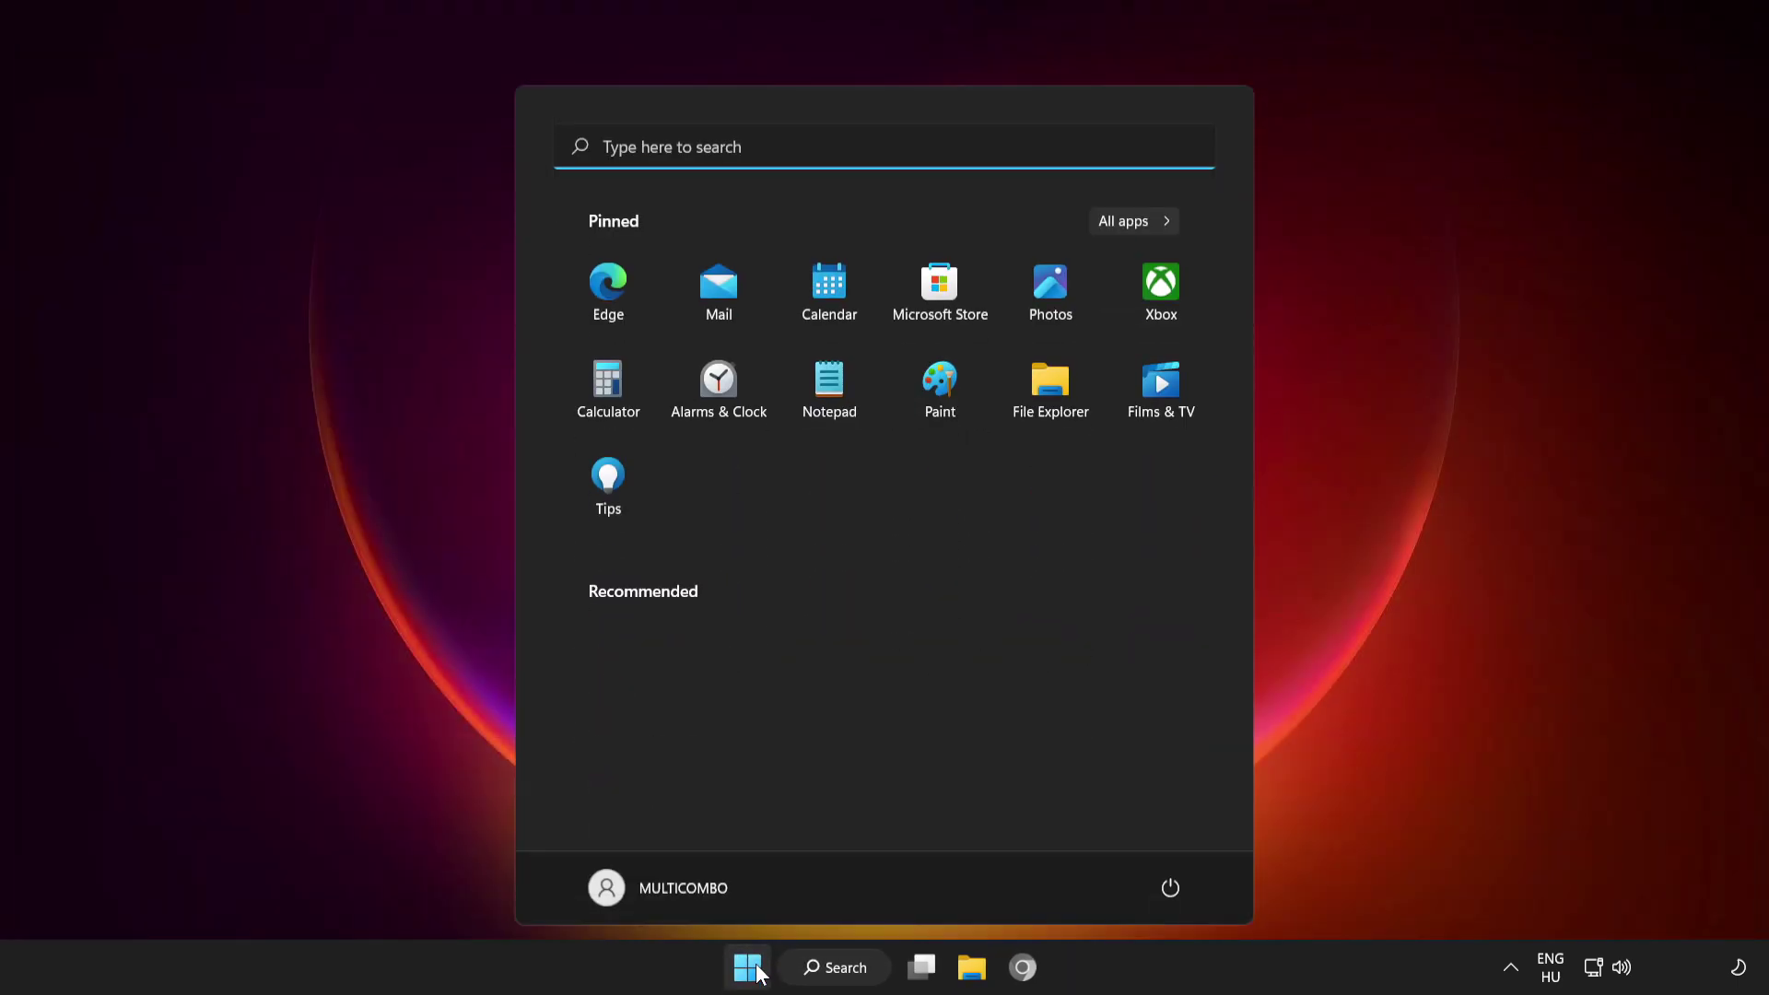
left_click(1162, 894)
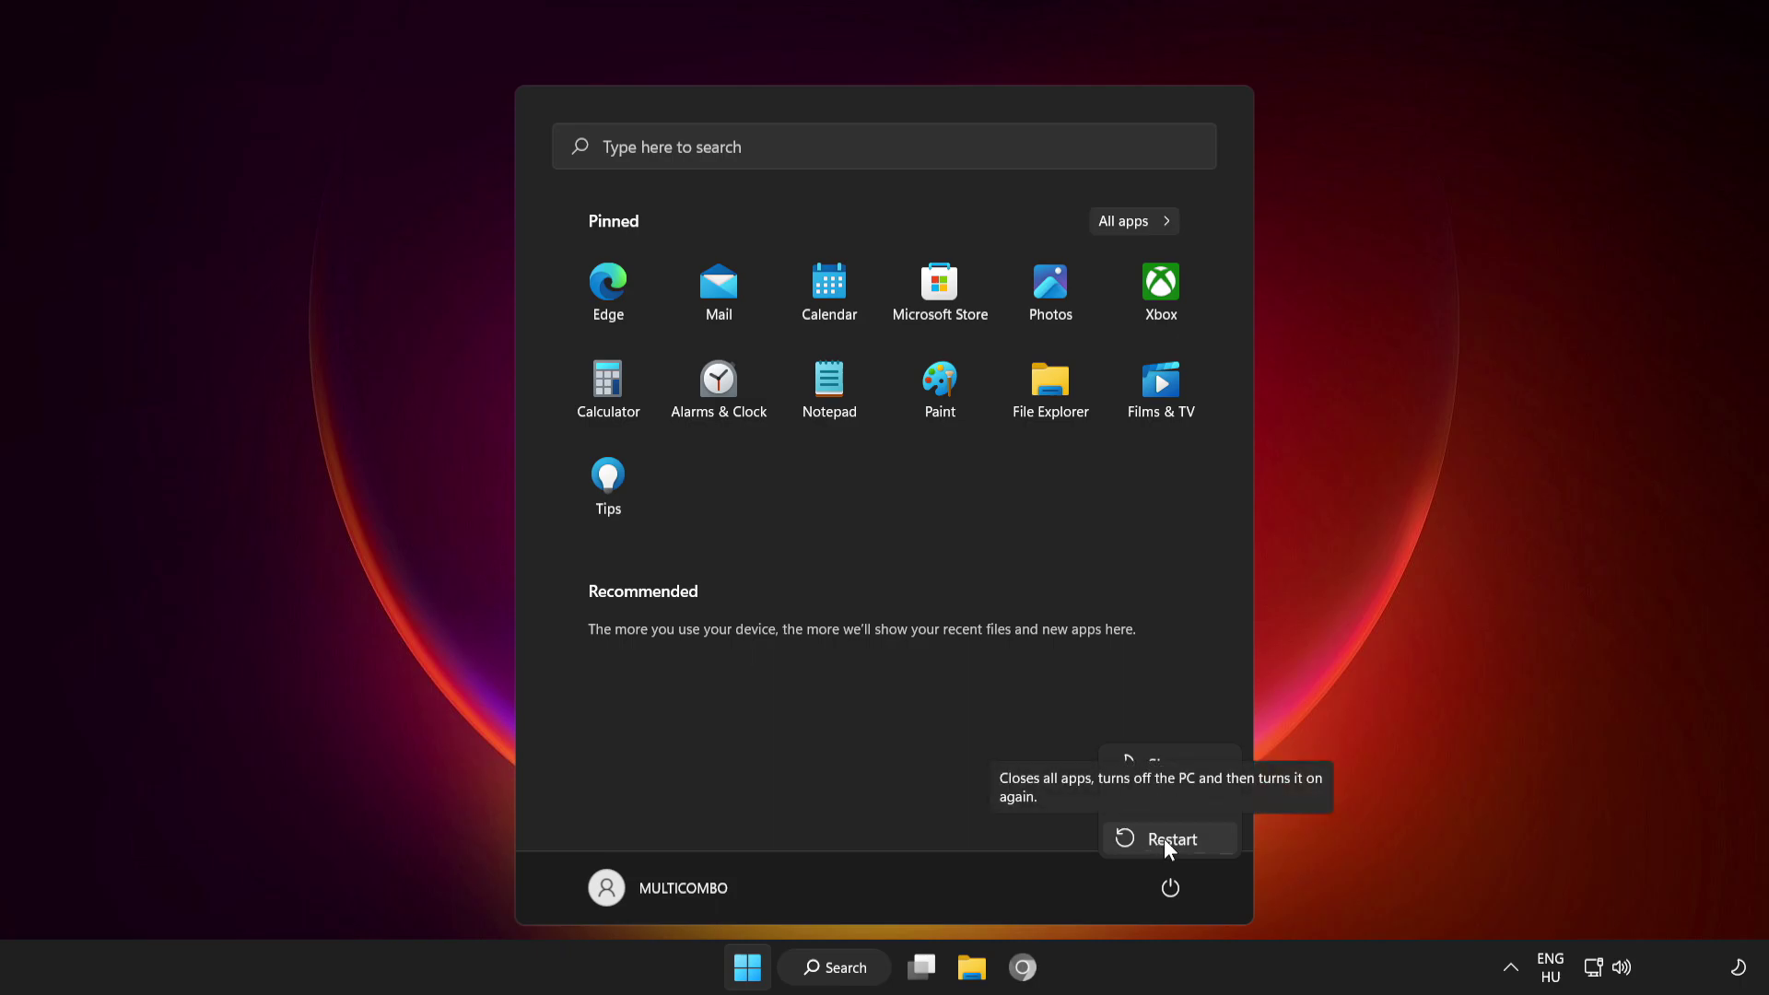